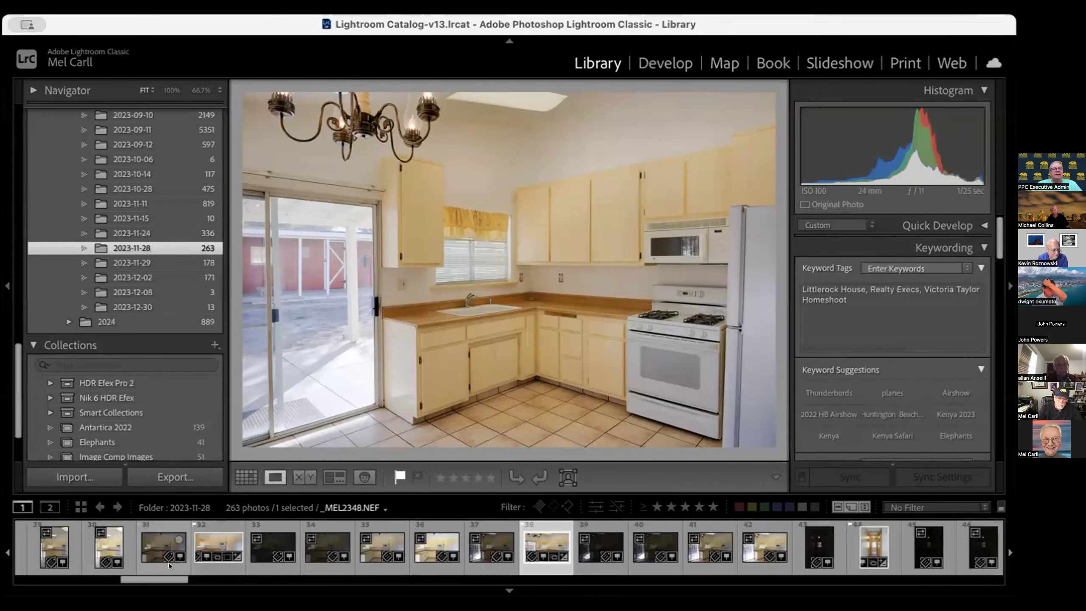
Select the five bracketed kitchen exposures, frames 31 through 35, in the filmstrip
click(170, 566)
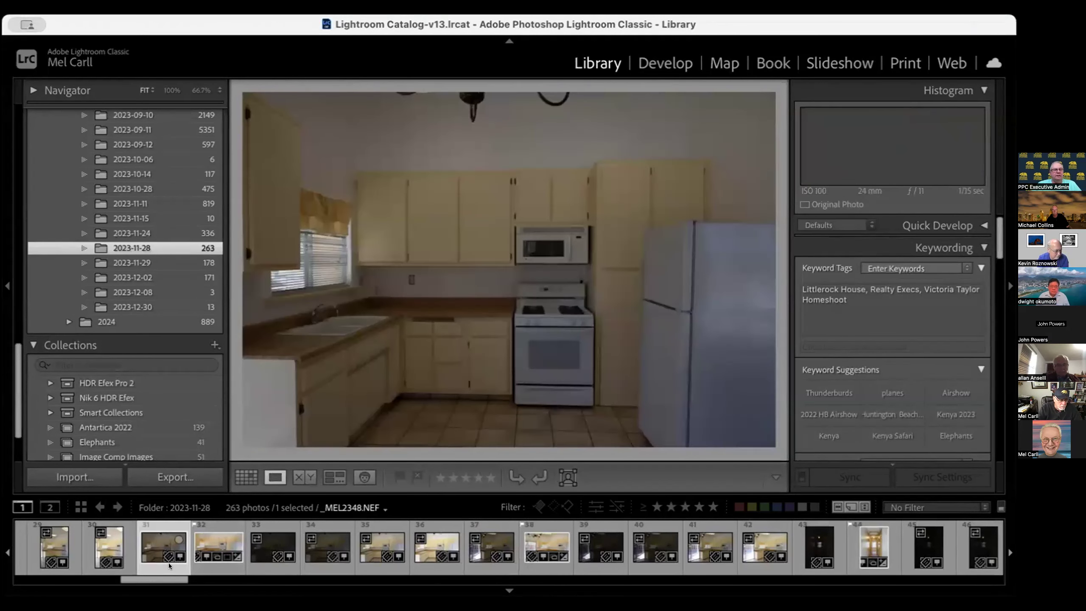
super+click(257, 566)
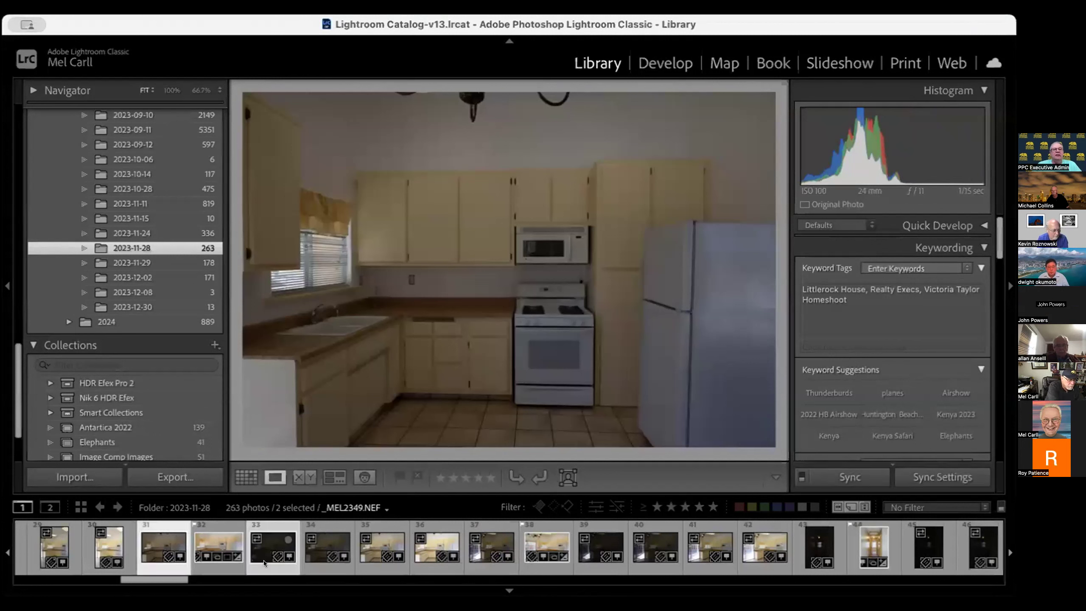
super+click(312, 565)
super+click(364, 563)
super+click(430, 564)
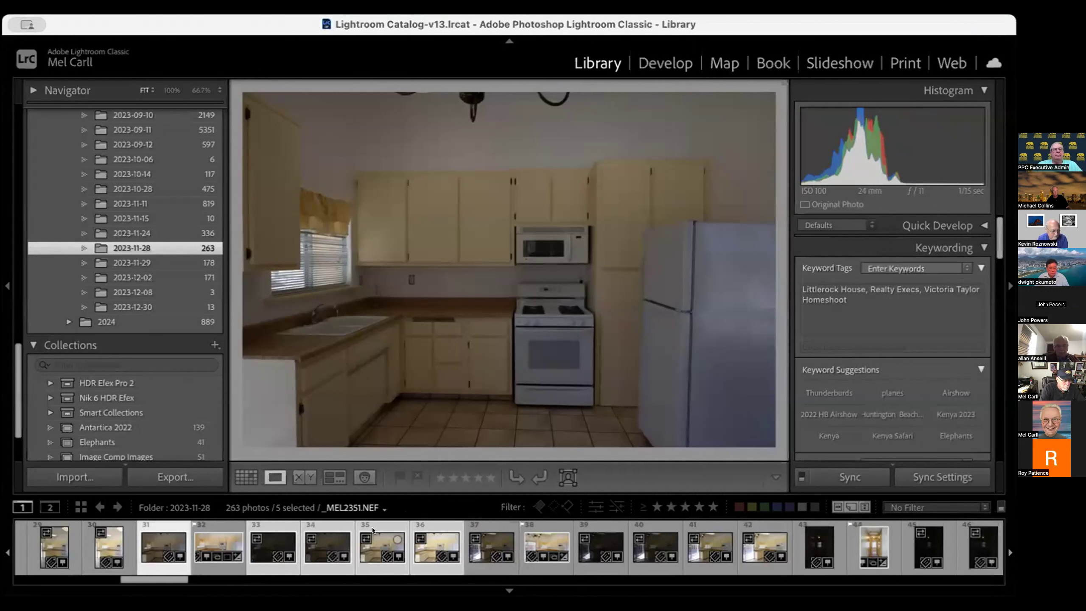
Export the five selected photos to Nik 6 HDR Efex, editing a copy with Lightroom adjustments
right_click(381, 555)
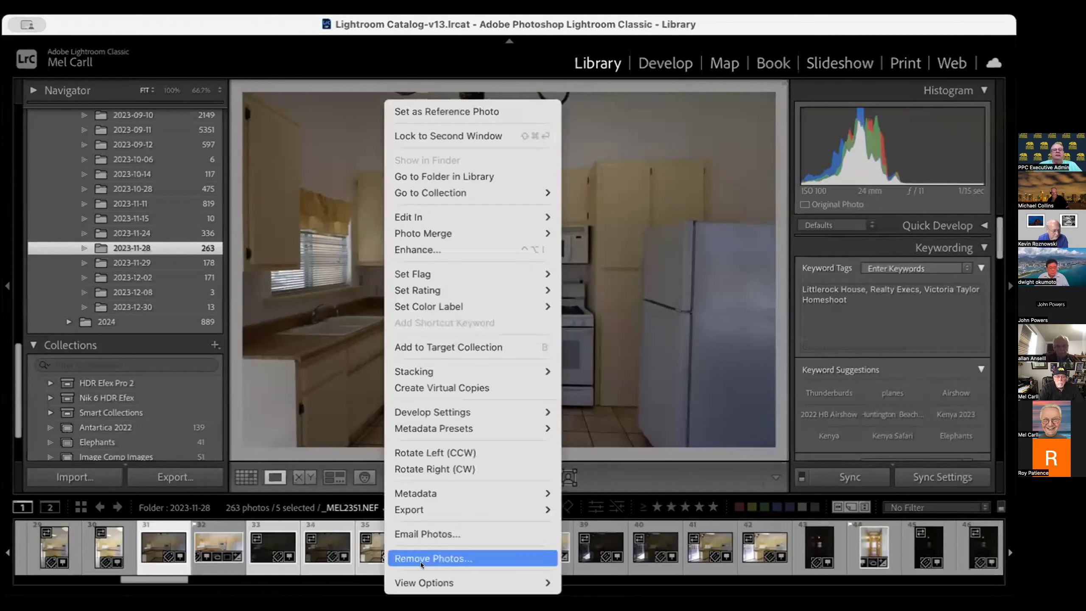
mouse_move(465, 514)
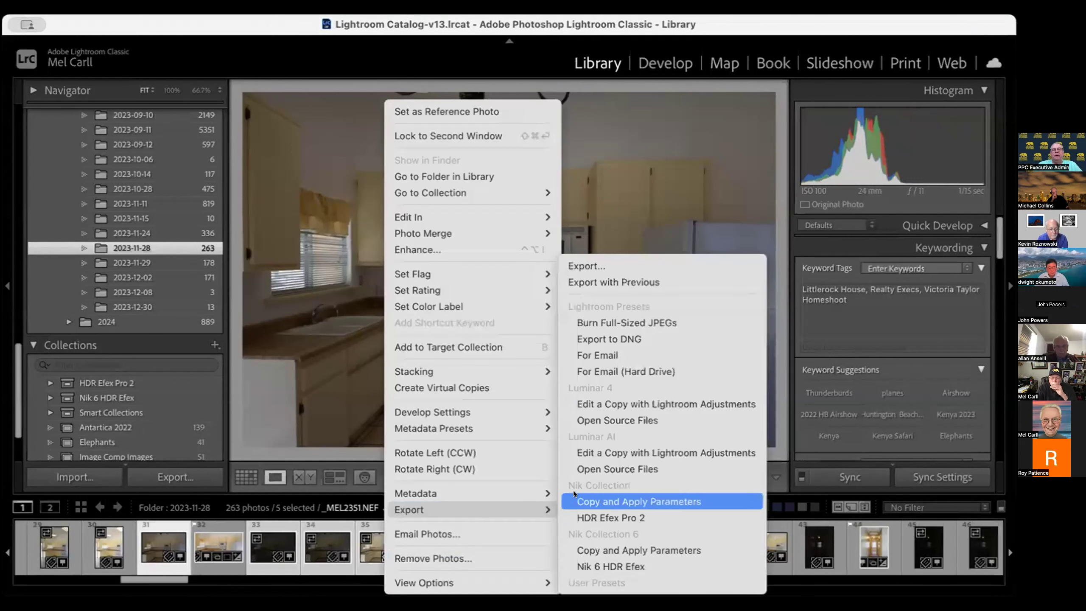
click(599, 564)
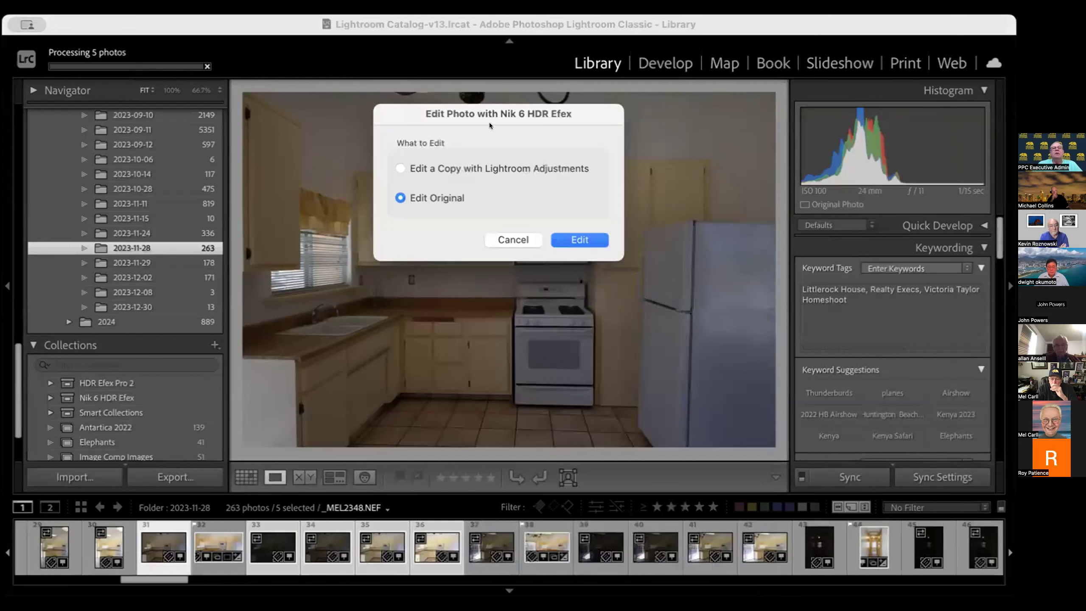
click(511, 163)
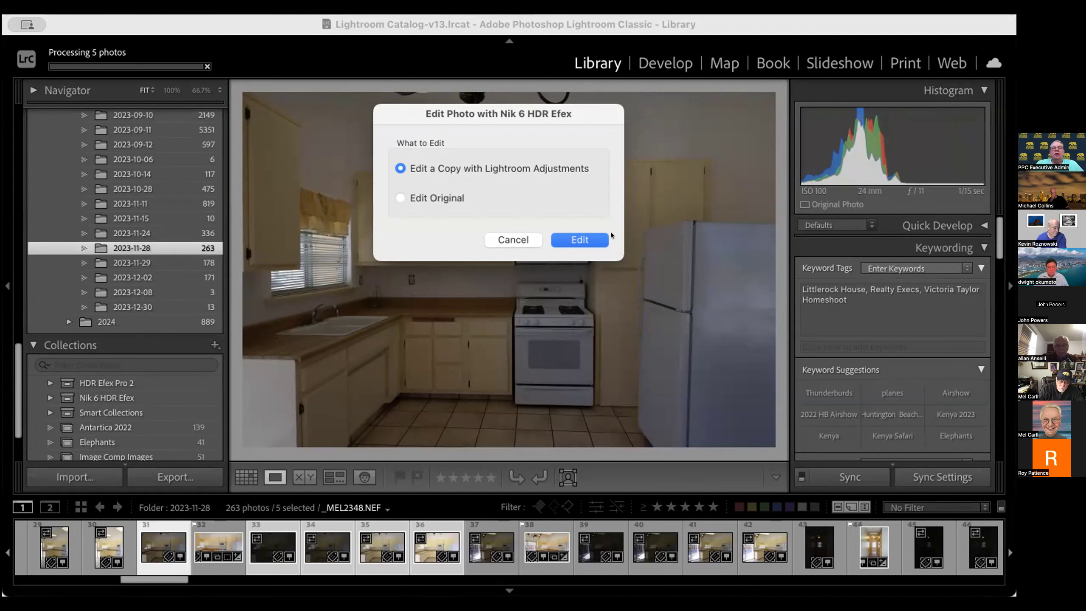
click(588, 243)
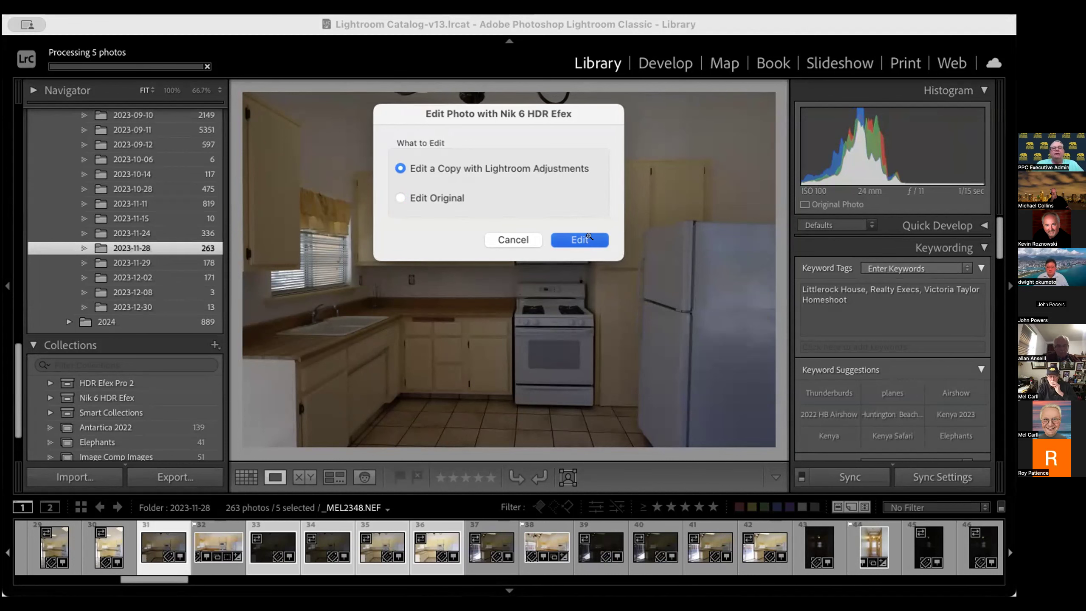
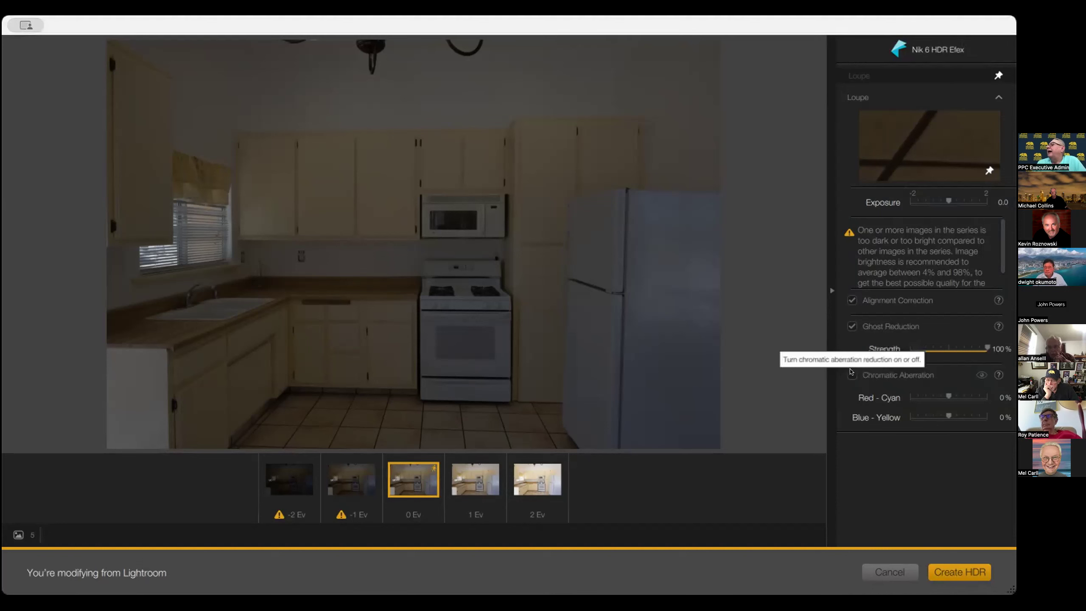
Enable chromatic aberration reduction in the merge settings and create the HDR image
click(851, 373)
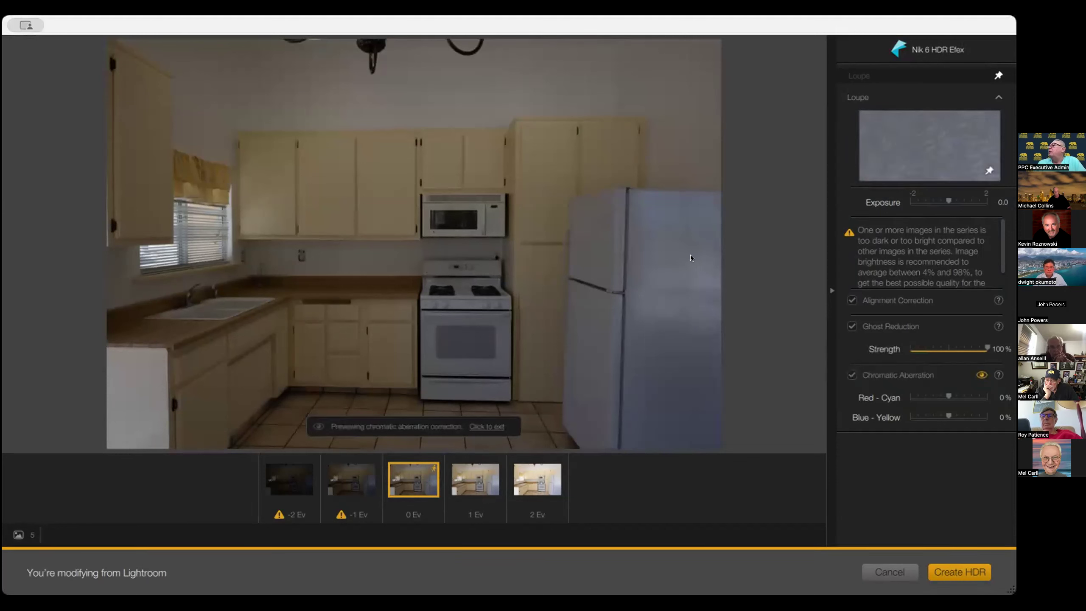
click(955, 573)
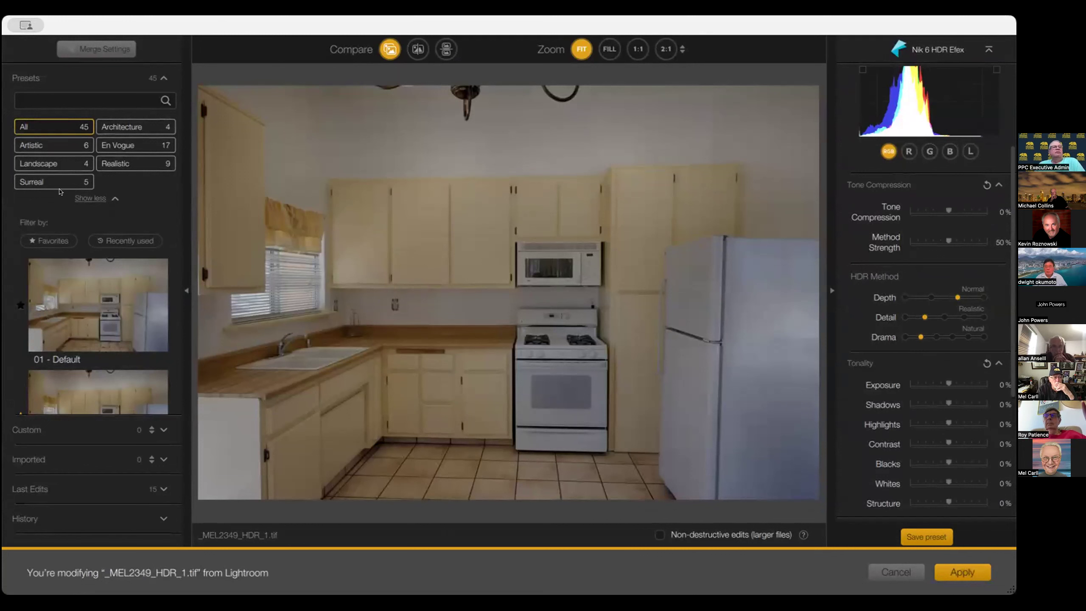
Try the 12 - Soft Colors preset from the Artistic preset category
click(54, 146)
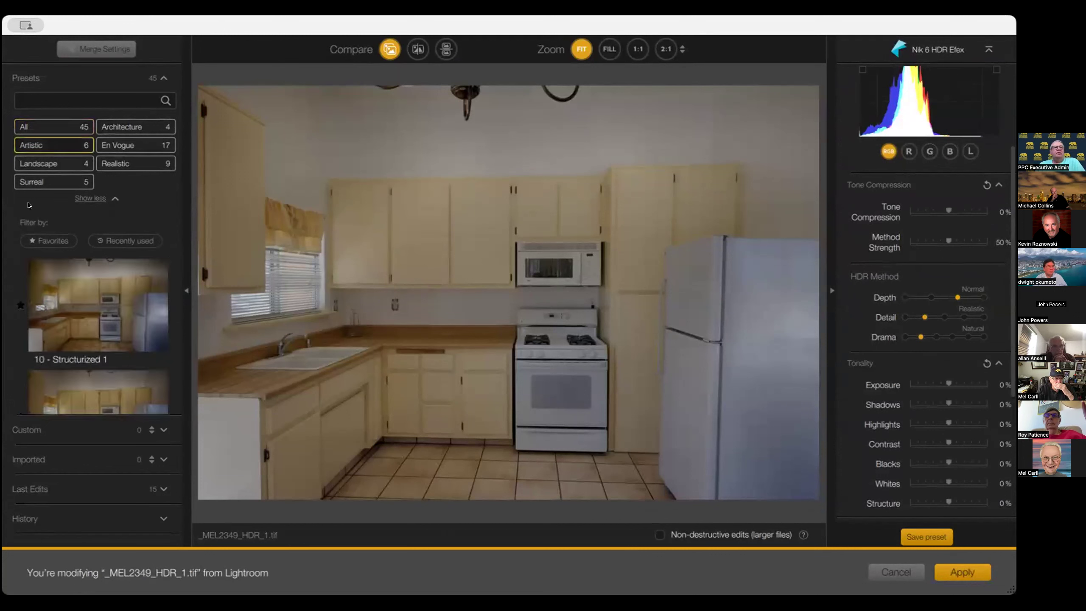
scroll(97, 338, down, 5)
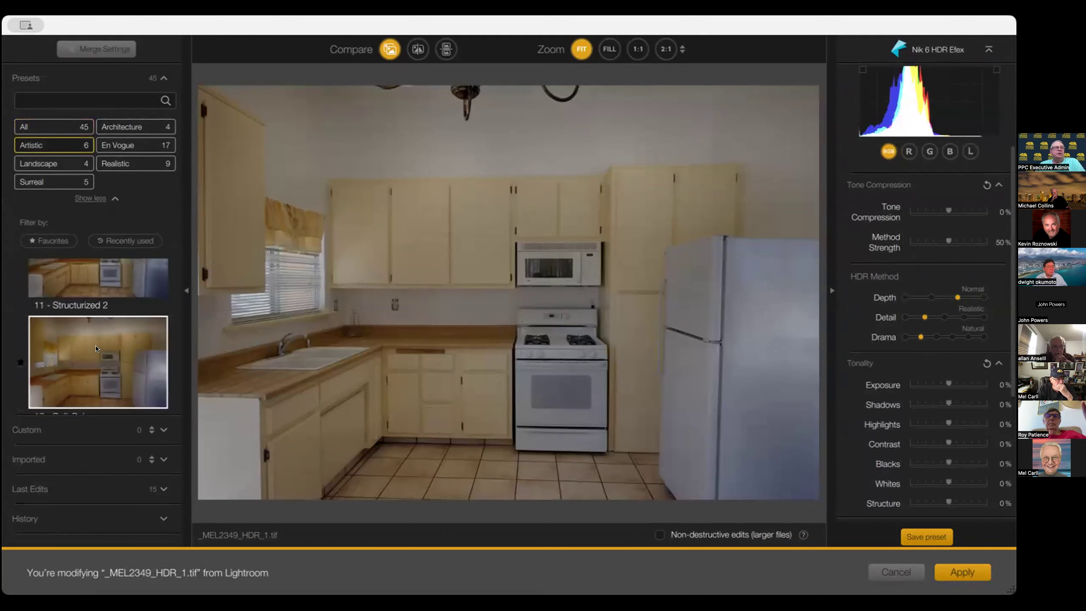
click(95, 352)
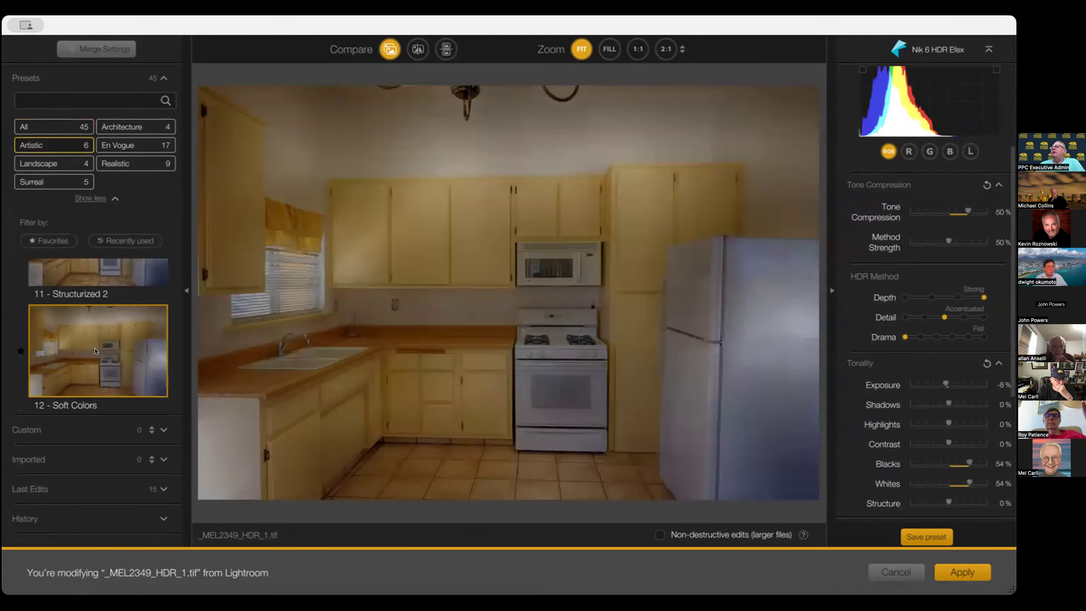
Try the Dramatic, Sinister and Granny's Attic presets from the Surreal preset category
click(50, 165)
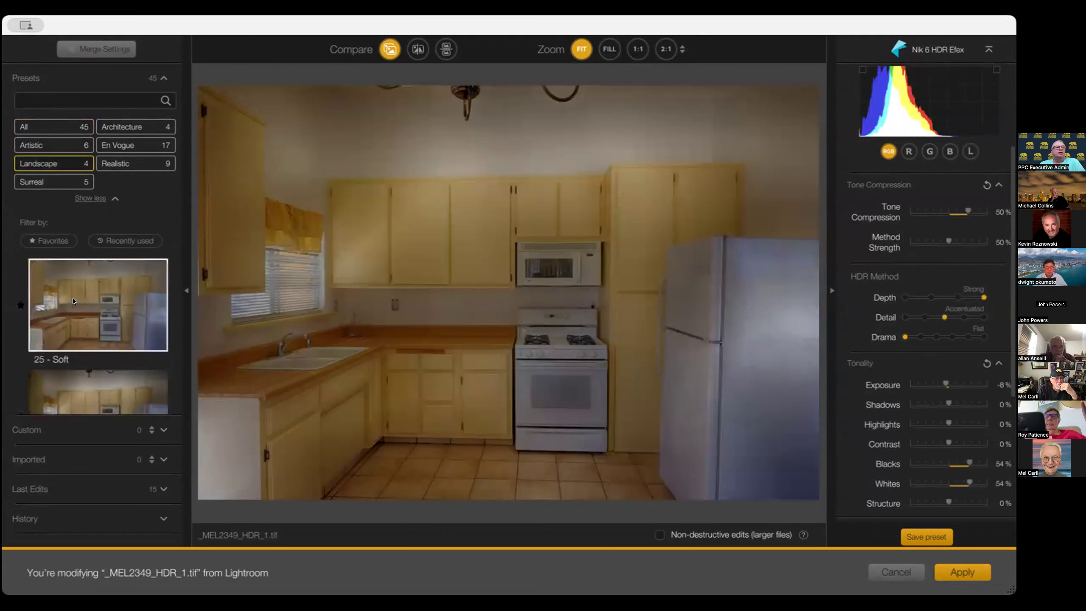
click(54, 182)
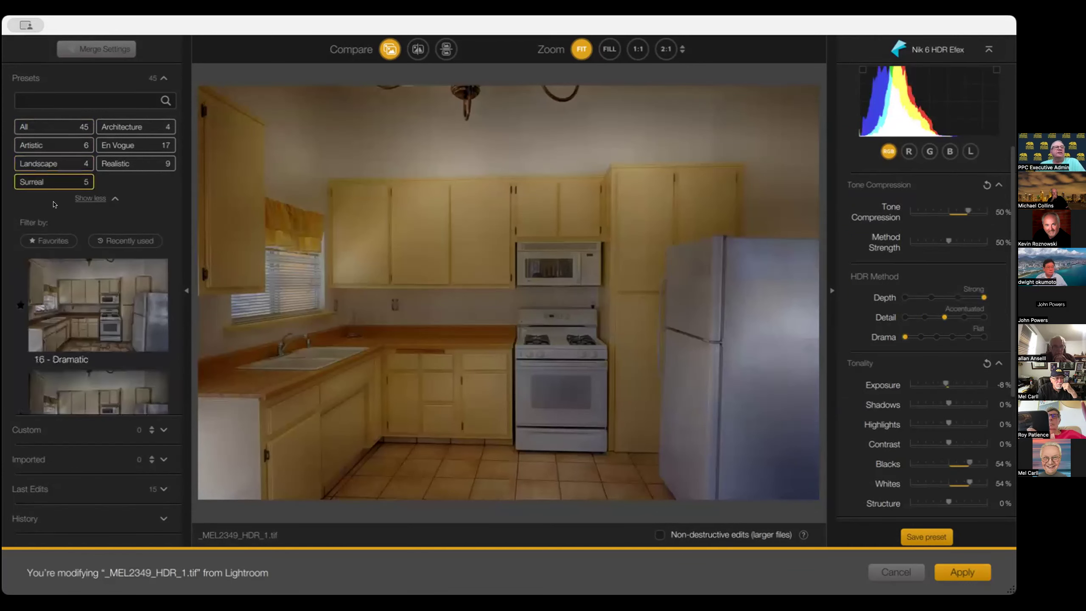
click(95, 291)
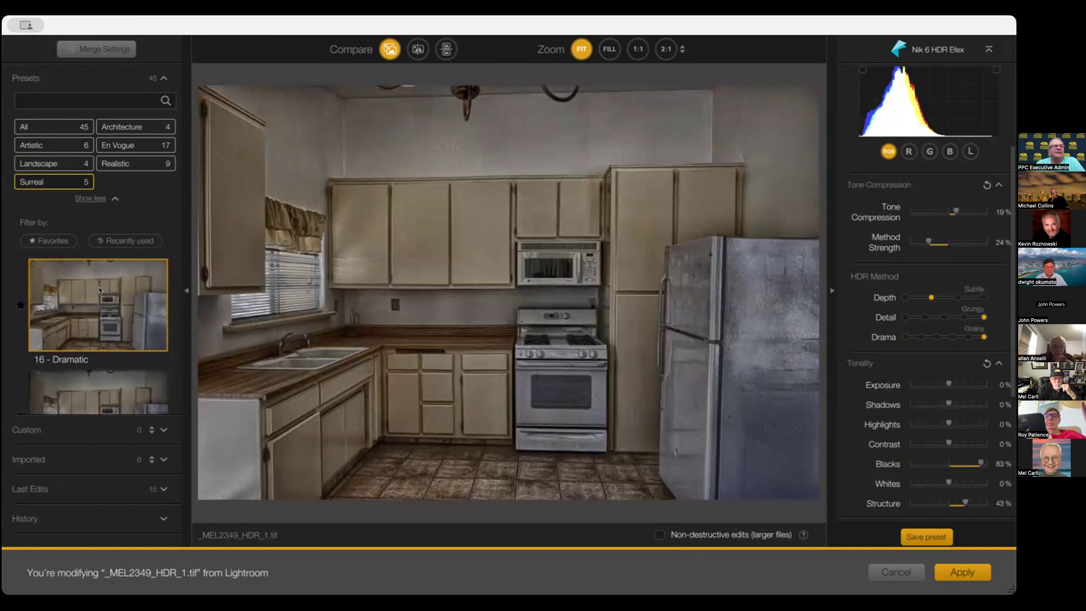
scroll(99, 290, down, 2)
click(98, 305)
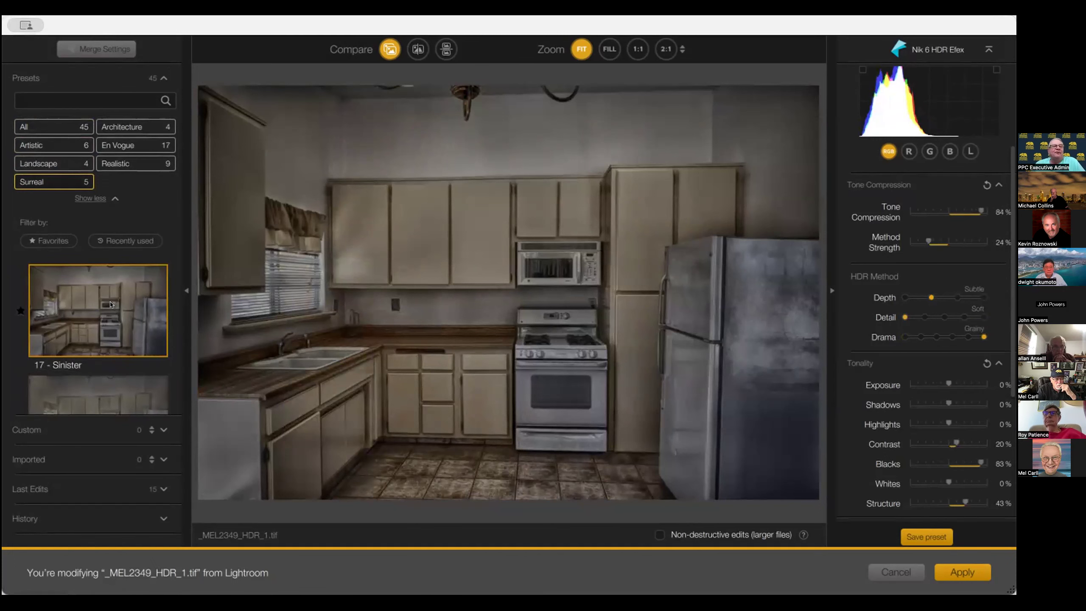
scroll(112, 317, down, 3)
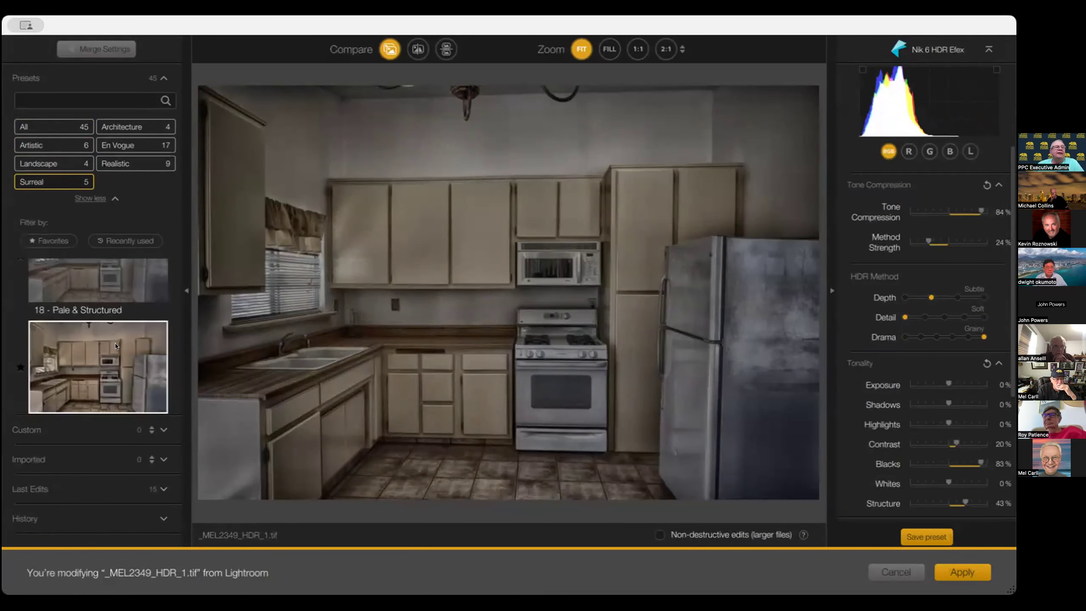
click(116, 345)
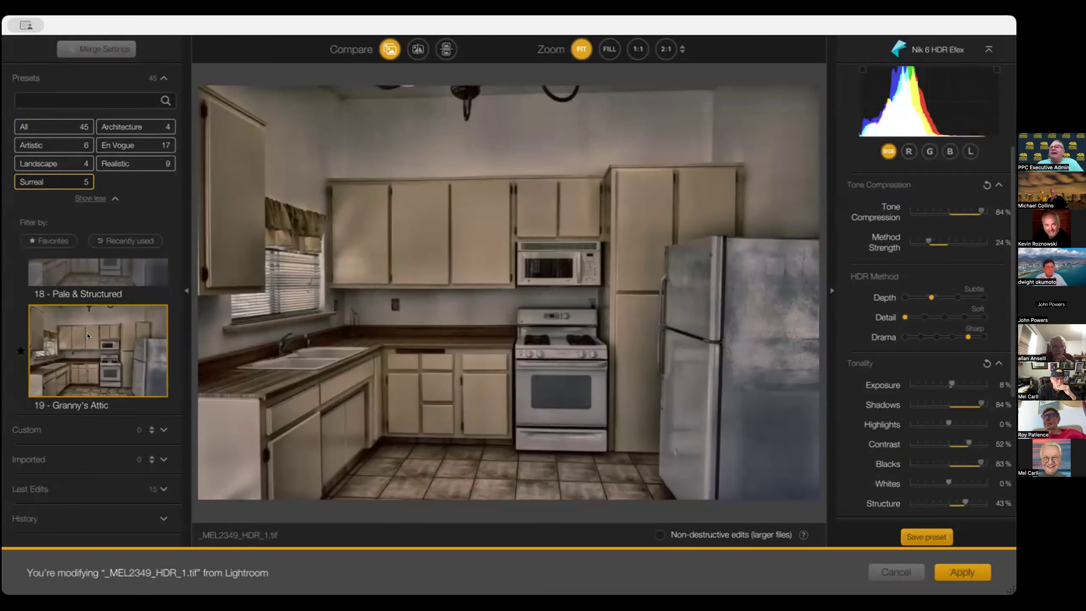
Apply the 07 - Bright preset from the favorites and lower Exposure to -16%
click(45, 129)
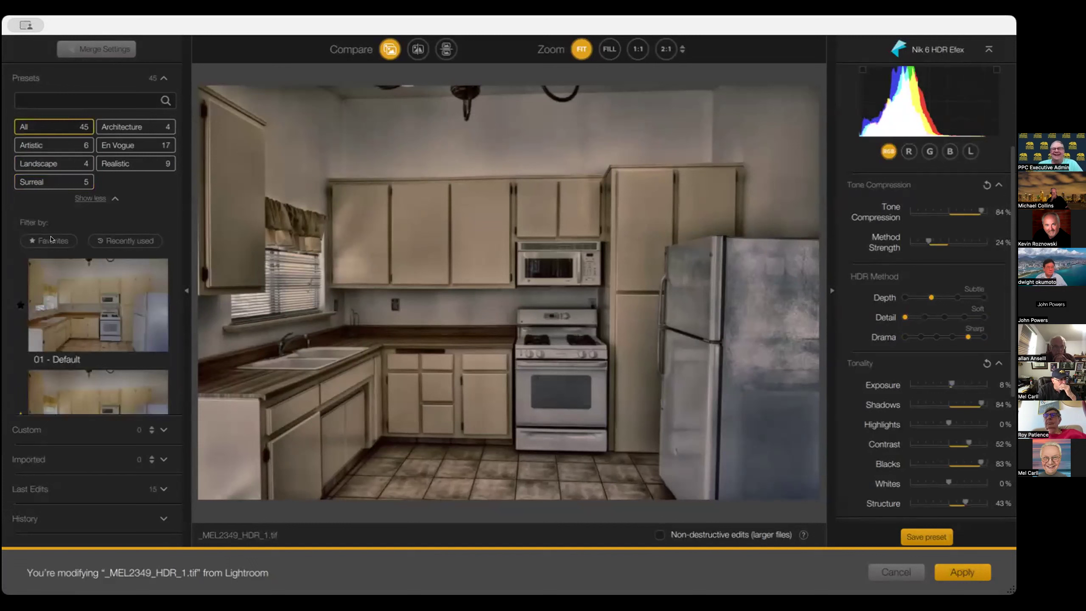
click(52, 240)
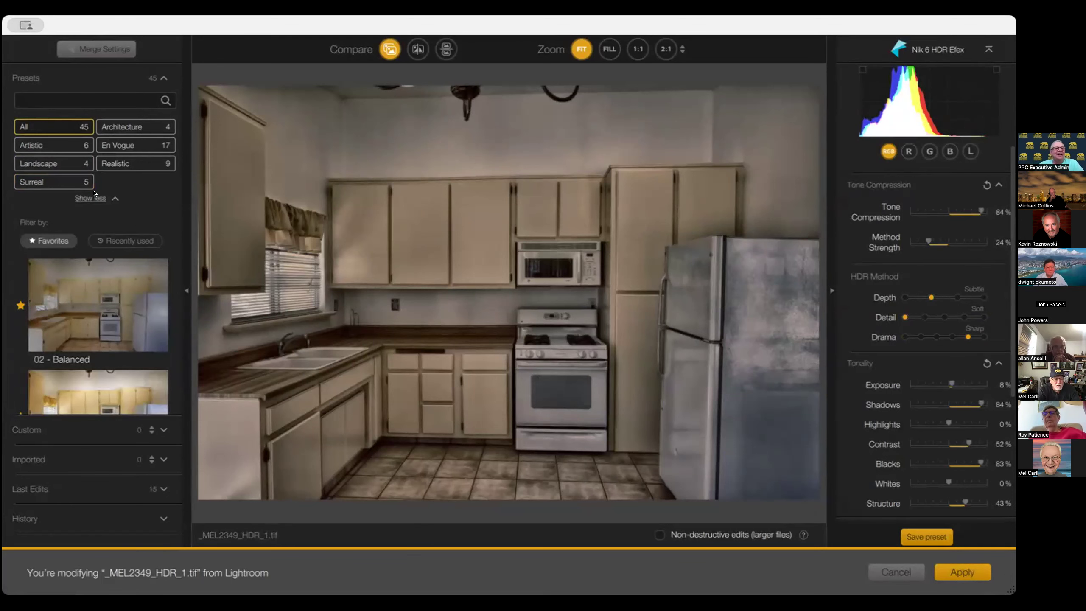
click(109, 313)
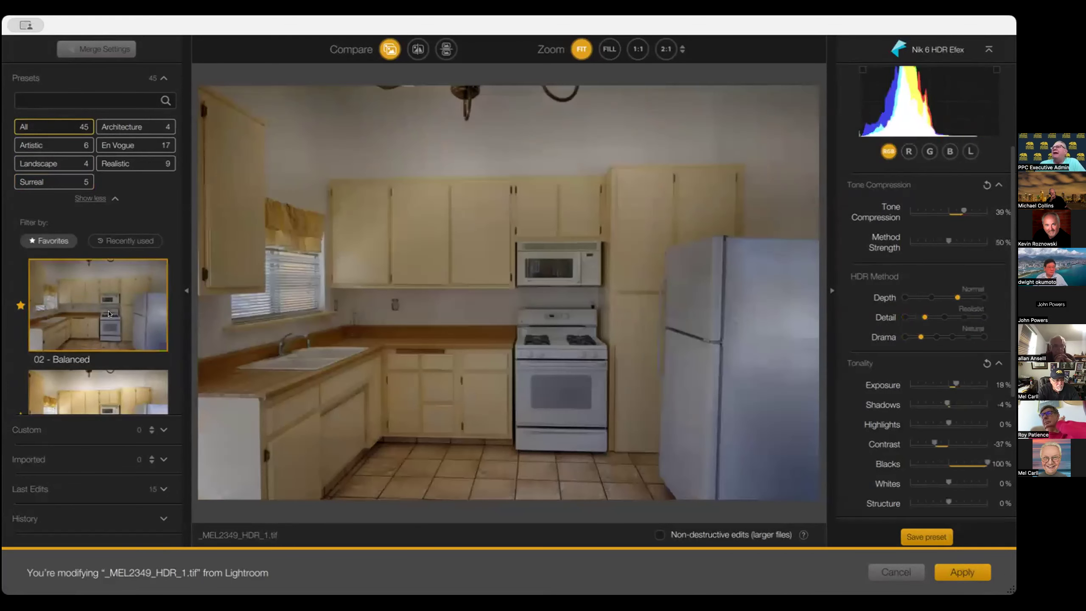
scroll(108, 314, down, 2)
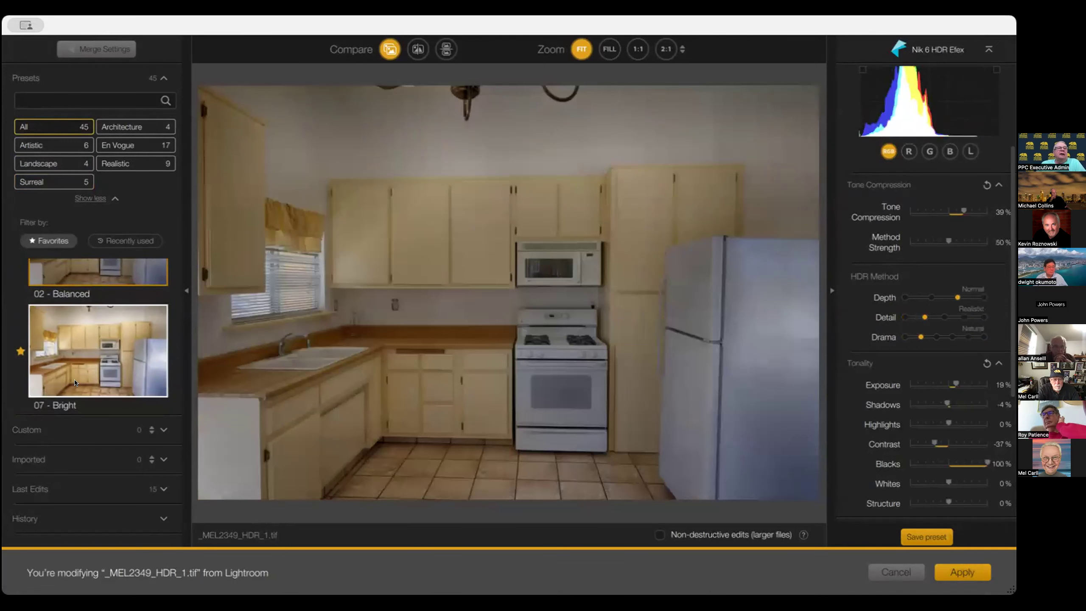
click(82, 361)
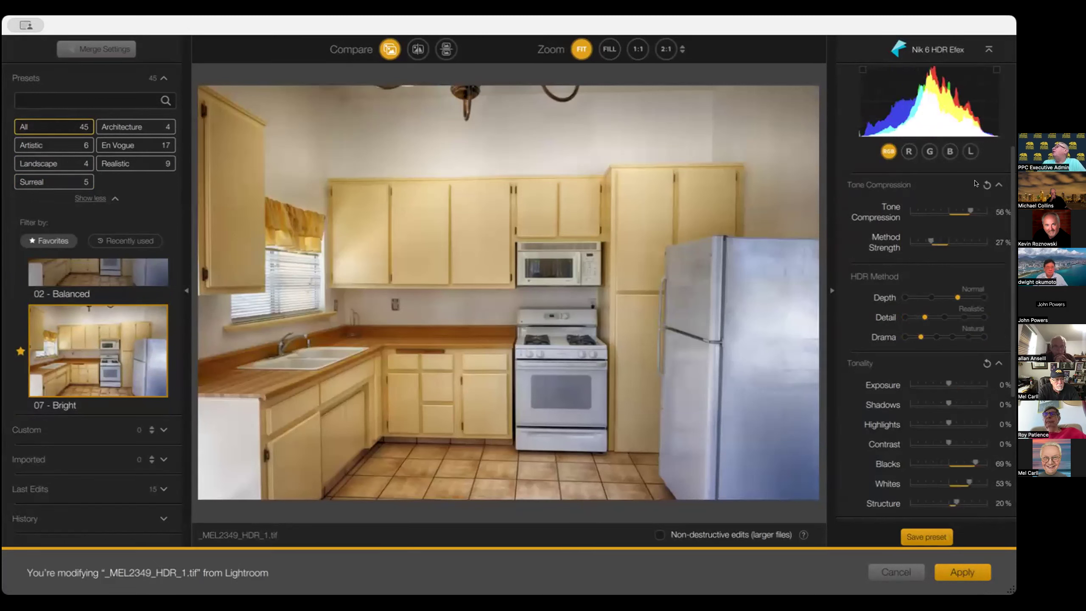
click(940, 382)
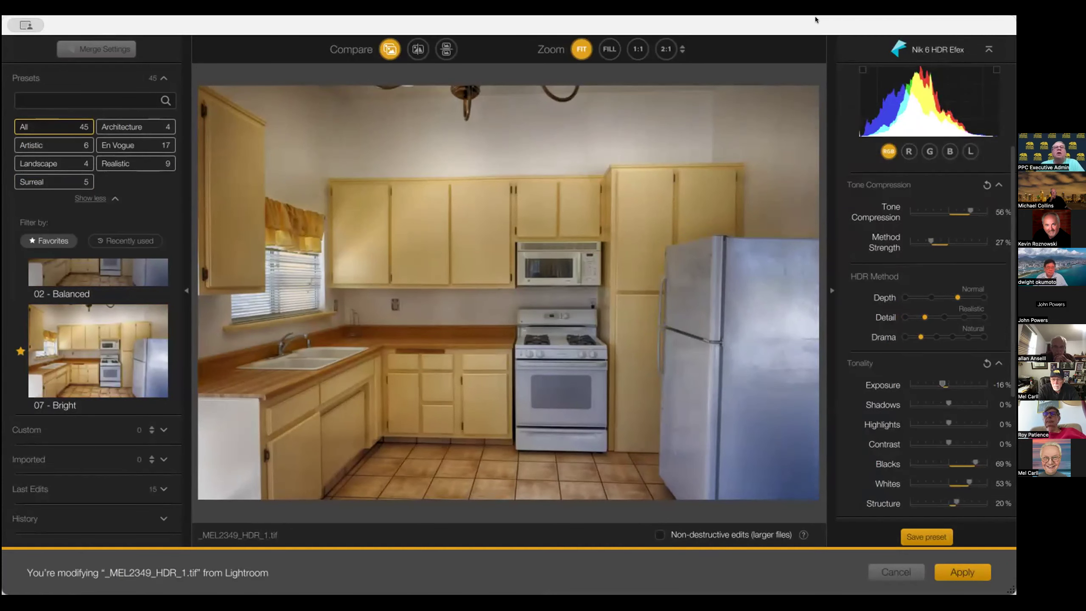
Compare the edited image with the original in split and stacked views, then return to single view
click(415, 52)
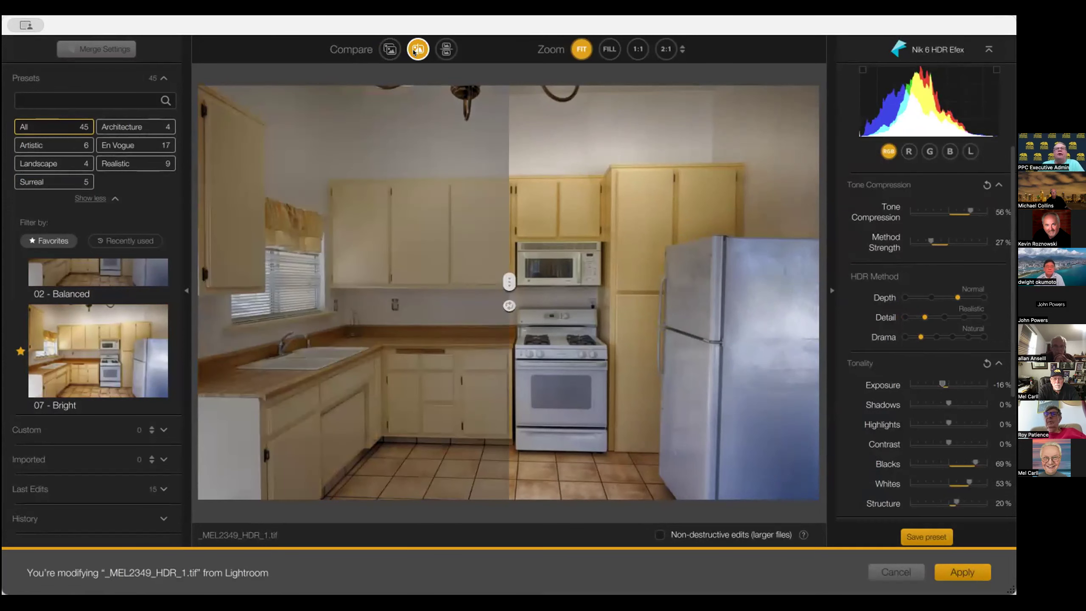
click(445, 49)
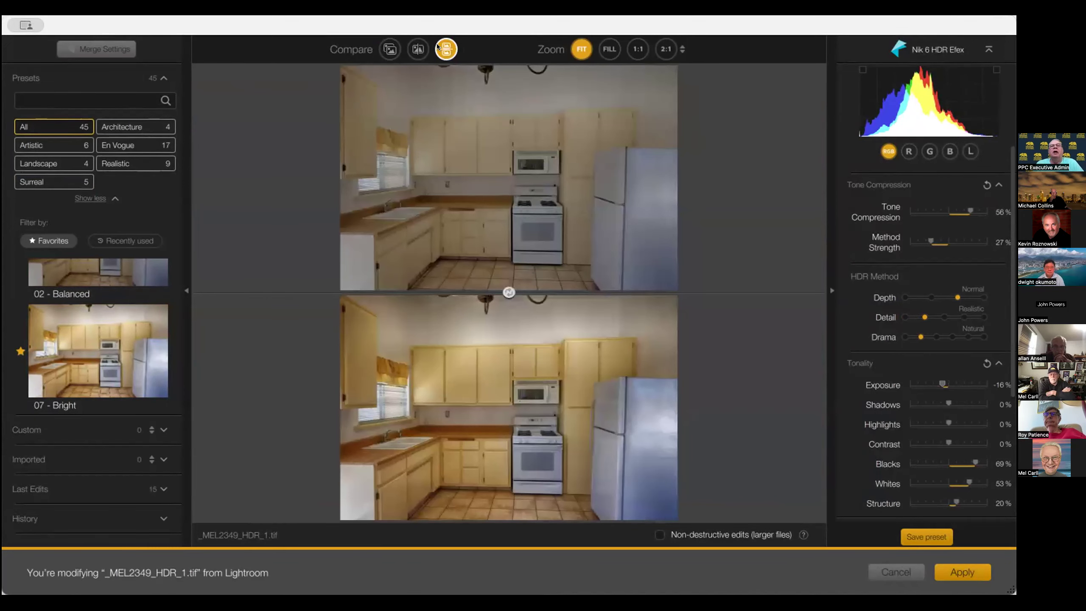
click(379, 47)
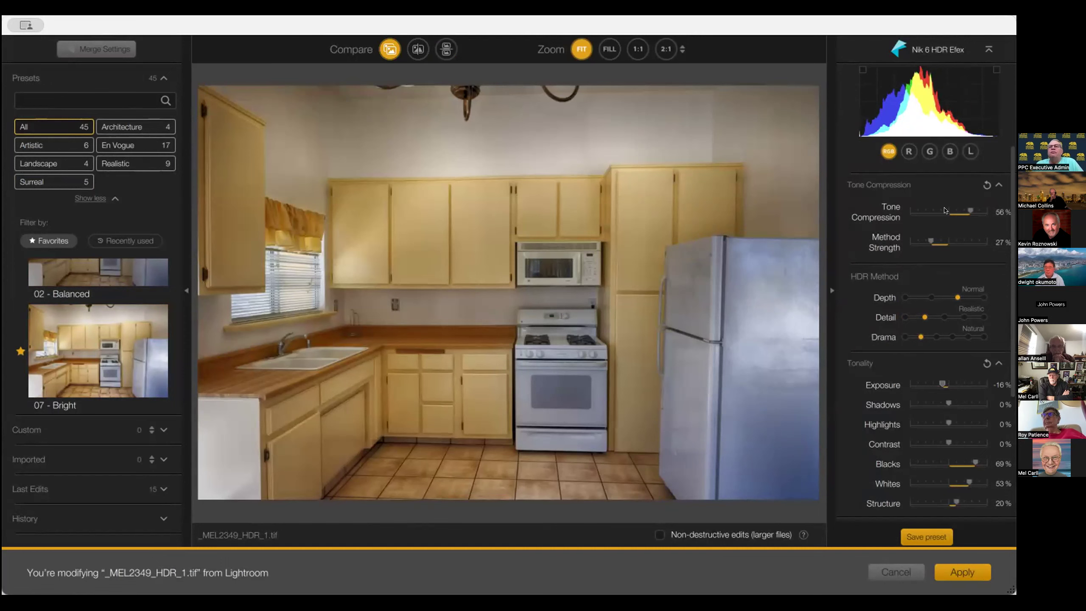
Set Tone Compression to 22% and Method Strength to 34%
scroll(945, 211, down, 5)
scroll(945, 210, up, 5)
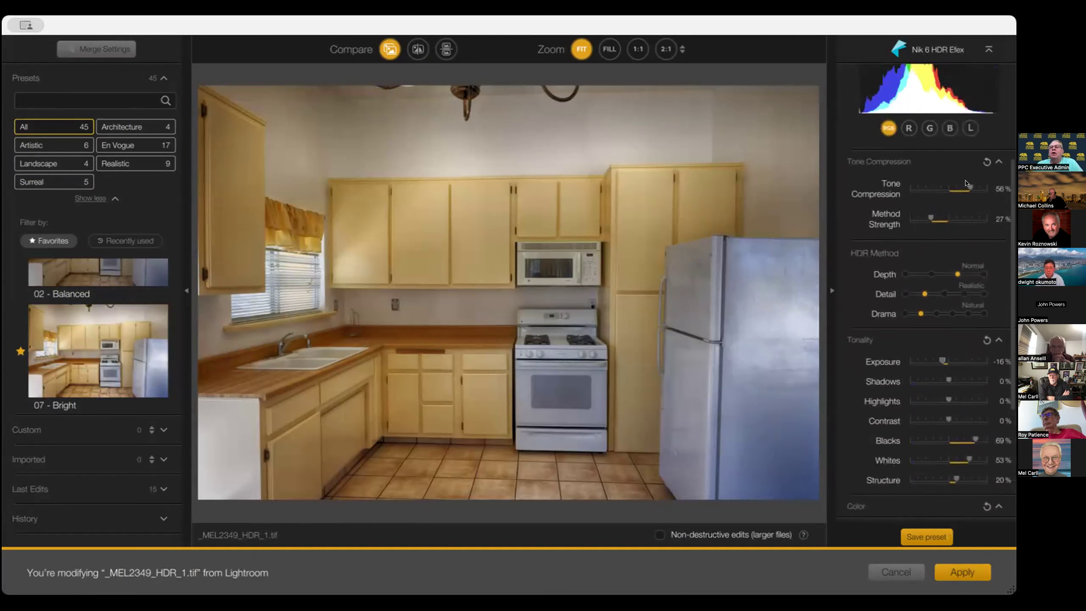
drag(969, 187, 952, 188)
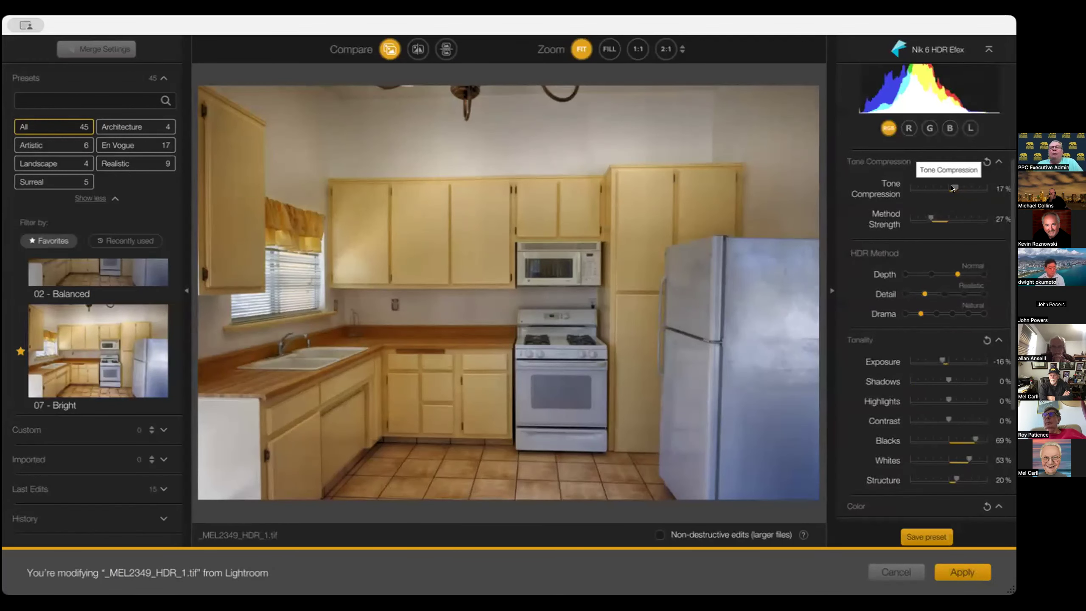
mouse_move(952, 189)
mouse_down()
mouse_move(996, 190)
mouse_move(883, 188)
mouse_move(953, 190)
mouse_up()
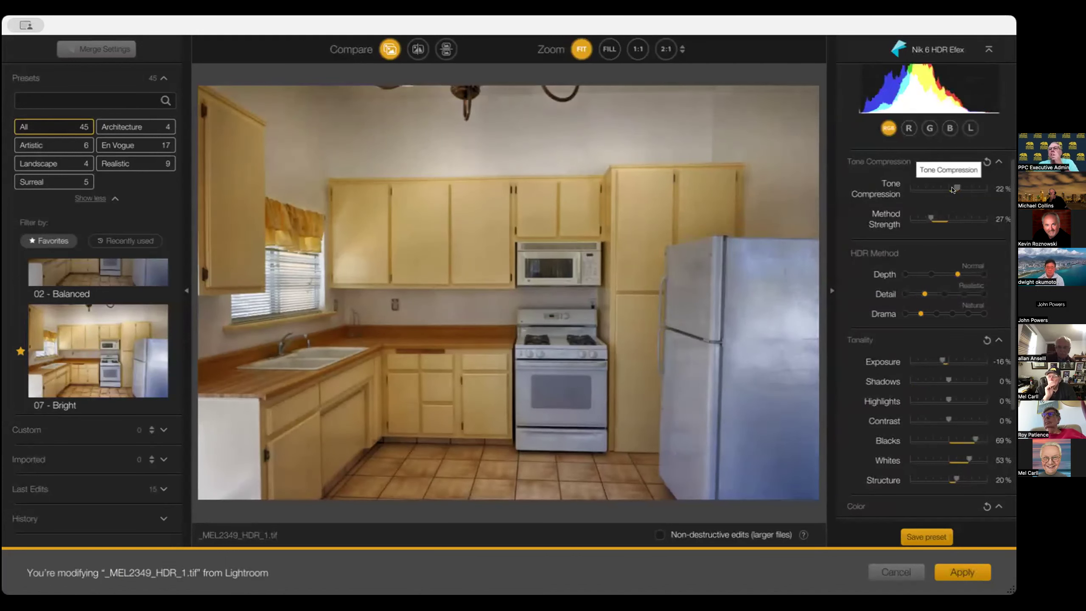
click(930, 215)
mouse_move(931, 218)
mouse_down()
mouse_move(985, 215)
mouse_move(933, 215)
mouse_up()
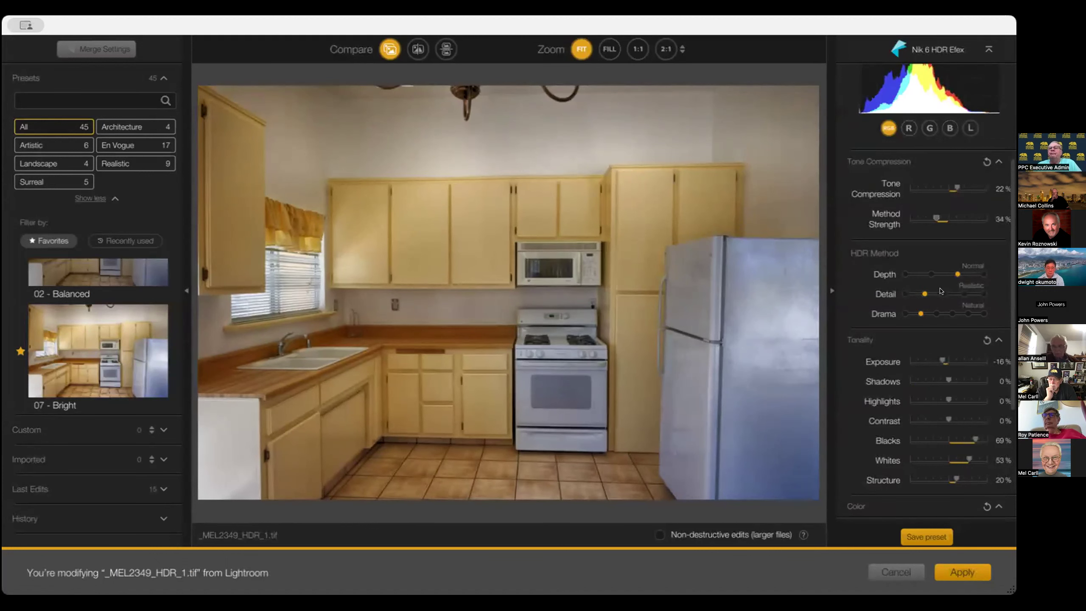
Try other Depth and Detail levels in the HDR Method section, returning to Normal and Realistic
scroll(974, 215, down, 3)
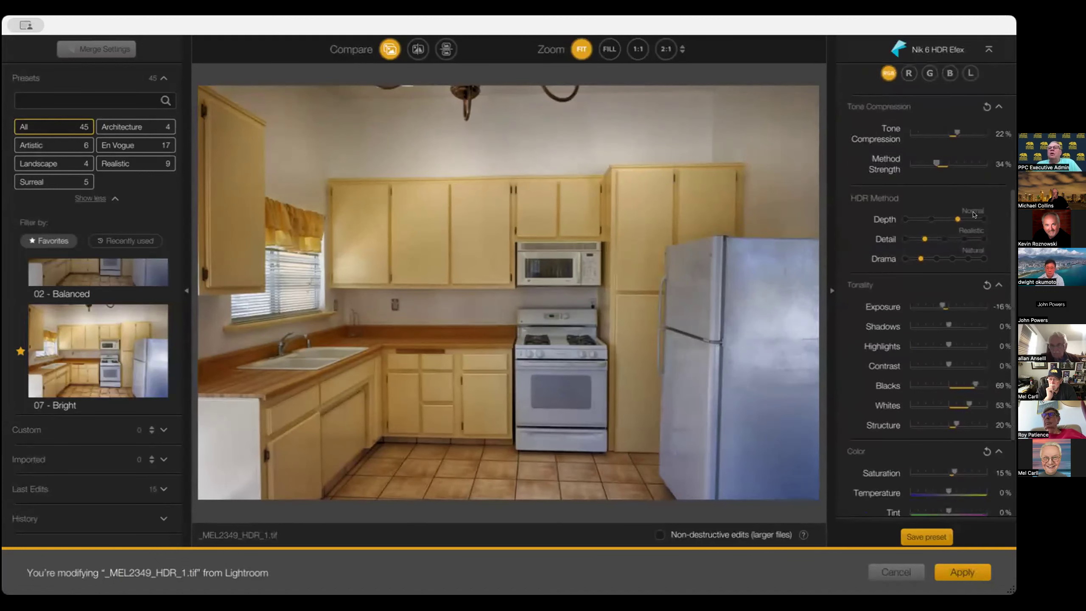
click(931, 217)
click(920, 218)
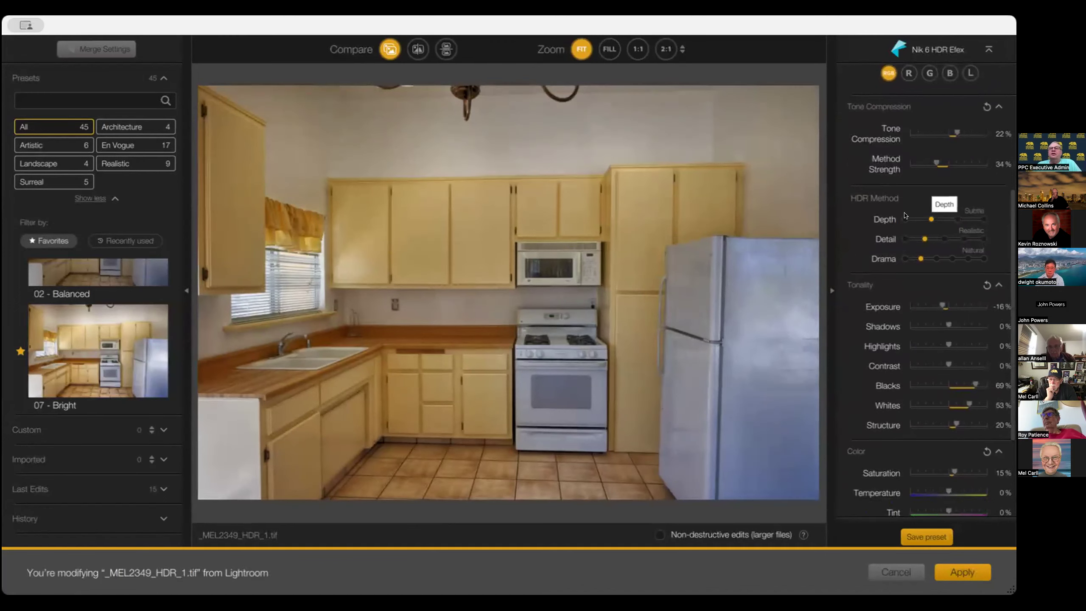
click(983, 218)
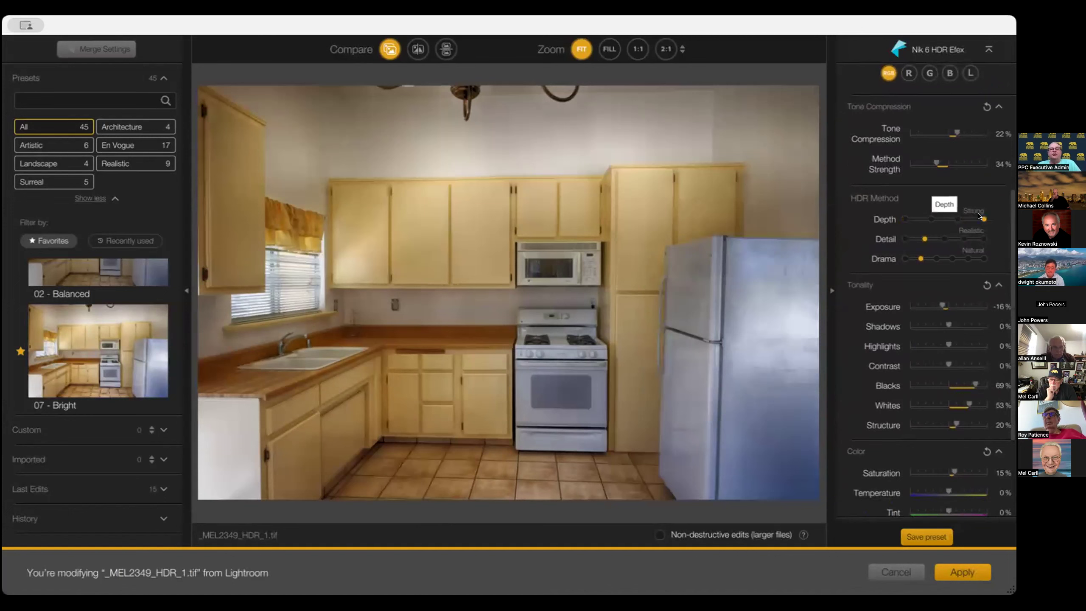
click(955, 219)
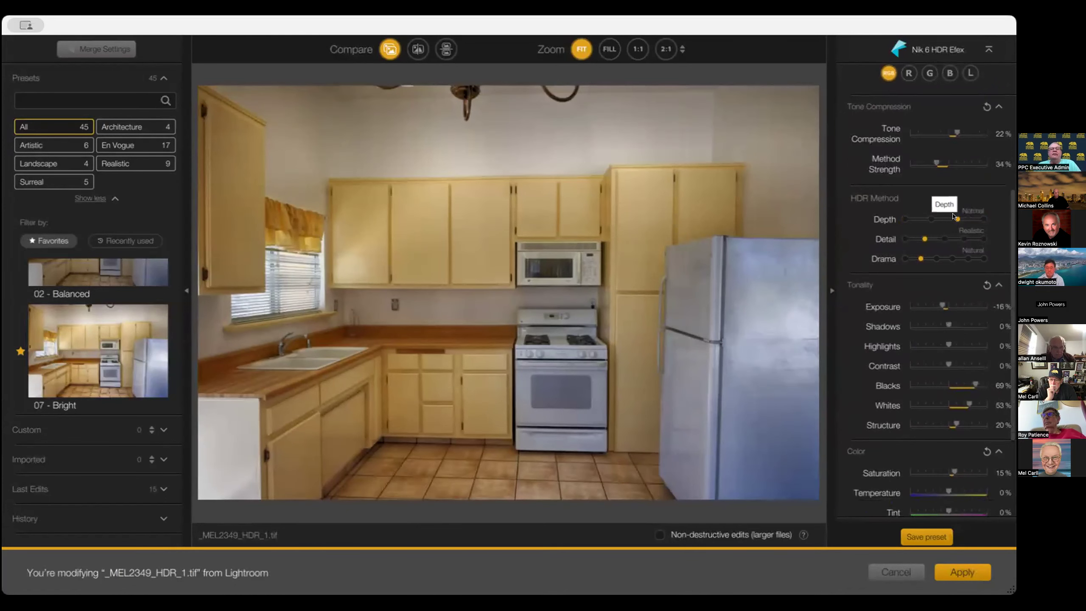
click(946, 239)
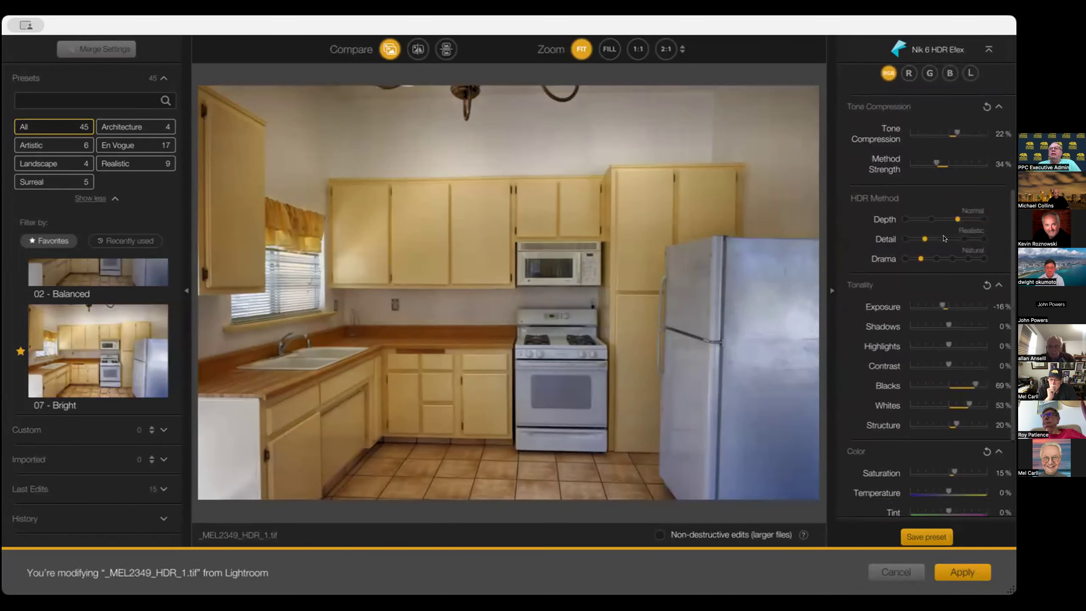
click(964, 238)
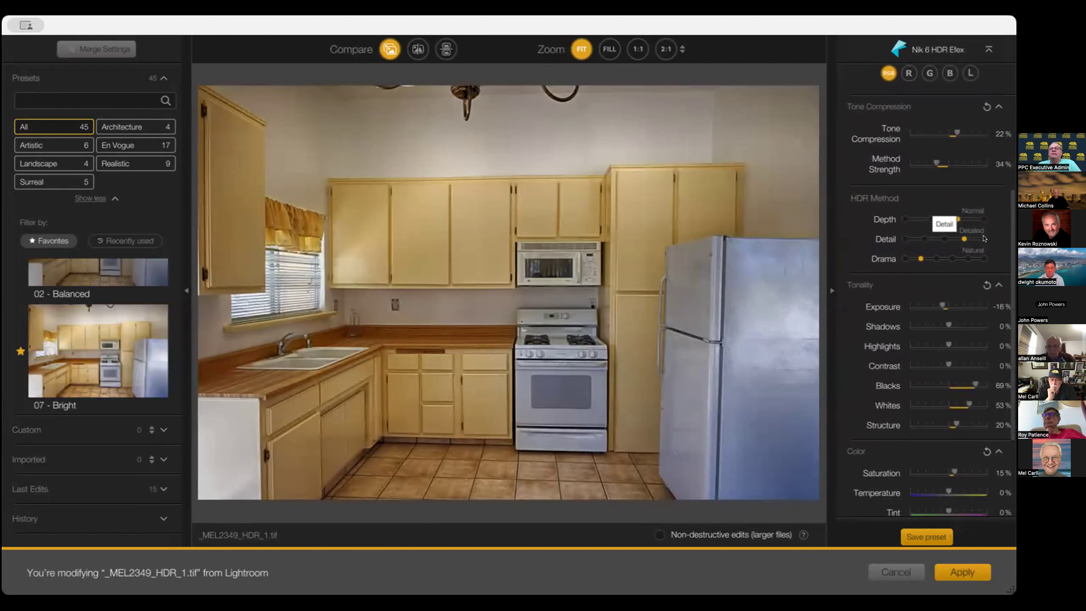
click(925, 239)
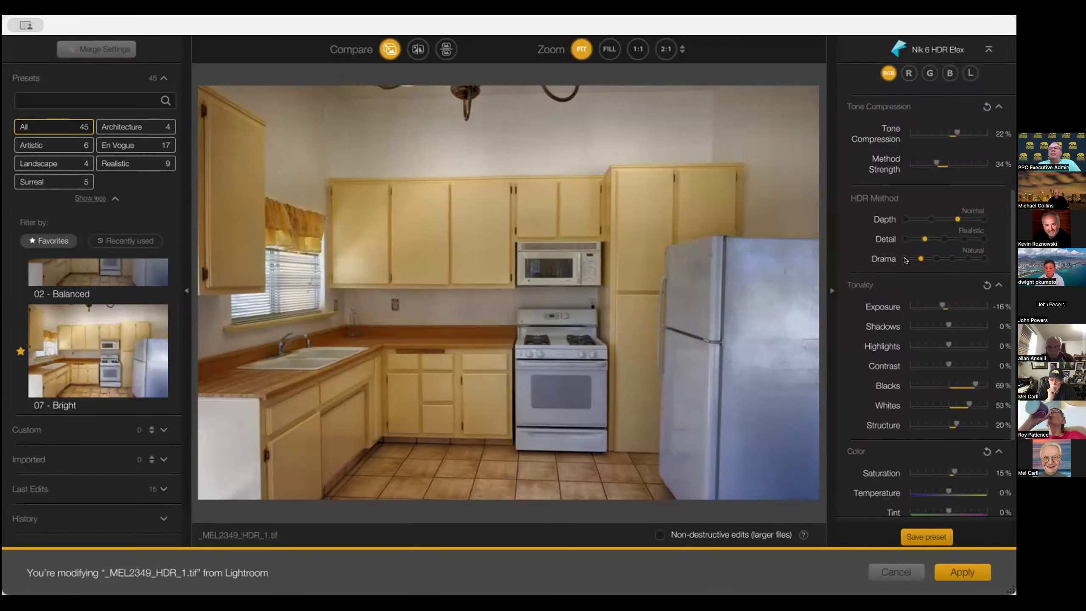
Set the HDR Method Drama level to Flat
click(906, 259)
click(920, 259)
click(953, 259)
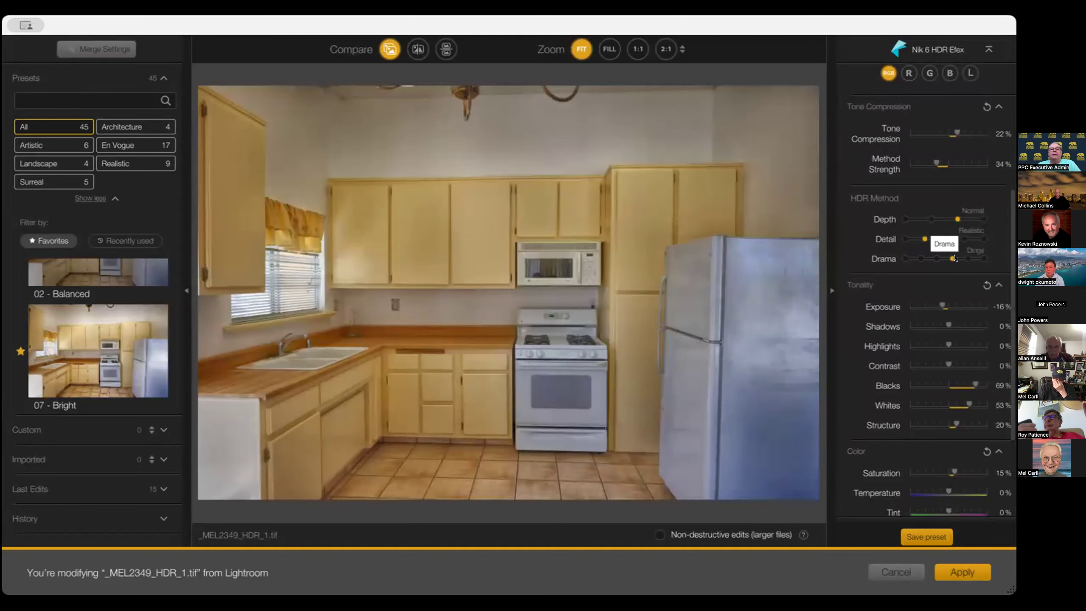
click(978, 259)
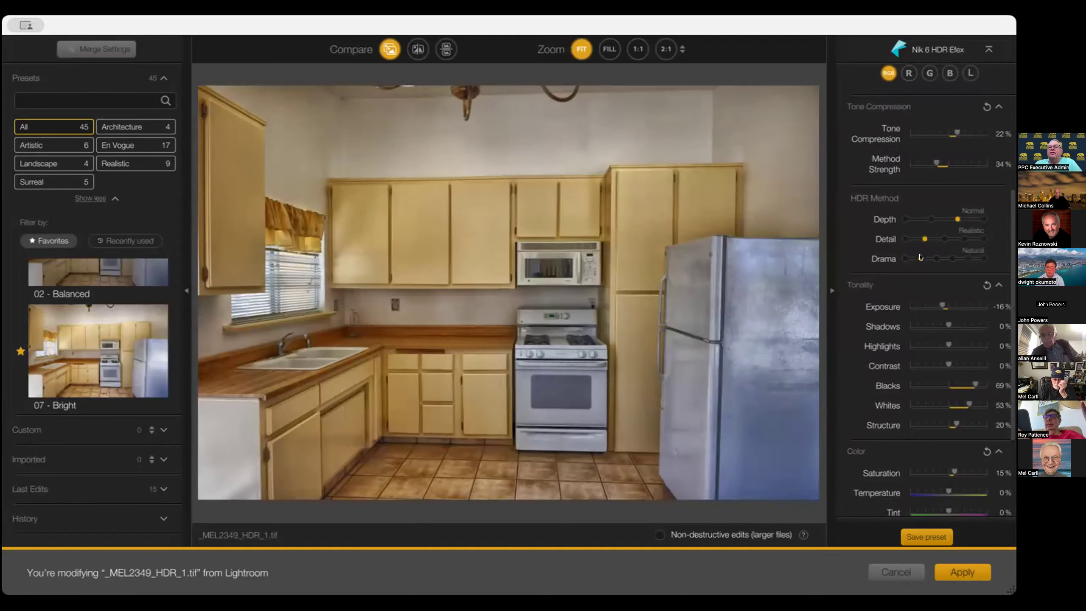
click(920, 258)
click(906, 259)
Adjust the tonality: Exposure 0%, Shadows 30% and Highlights -61%
scroll(931, 304, down, 2)
scroll(932, 305, down, 2)
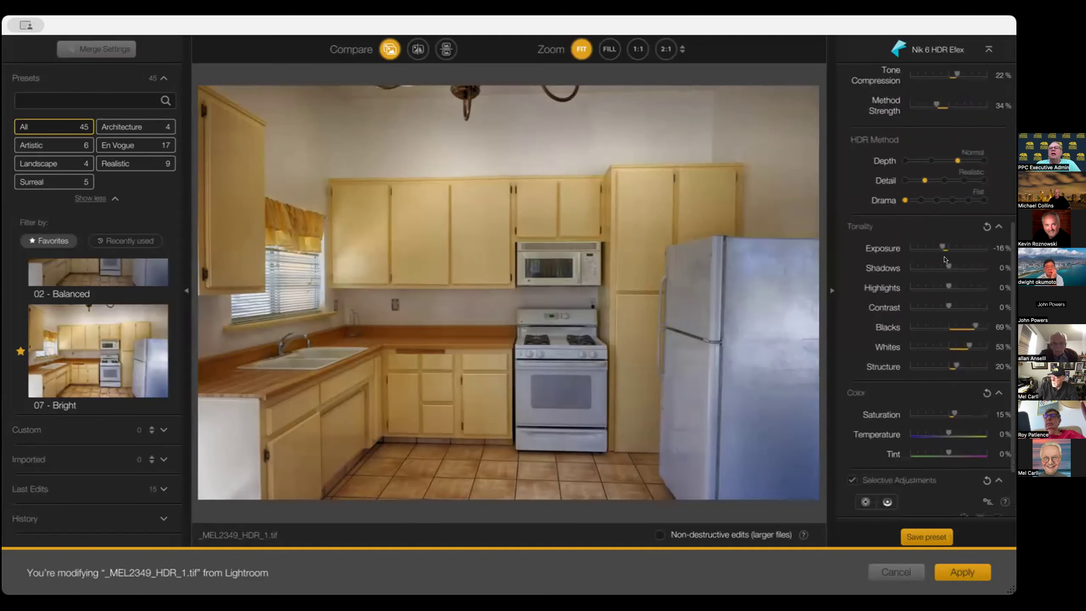
drag(942, 248, 921, 290)
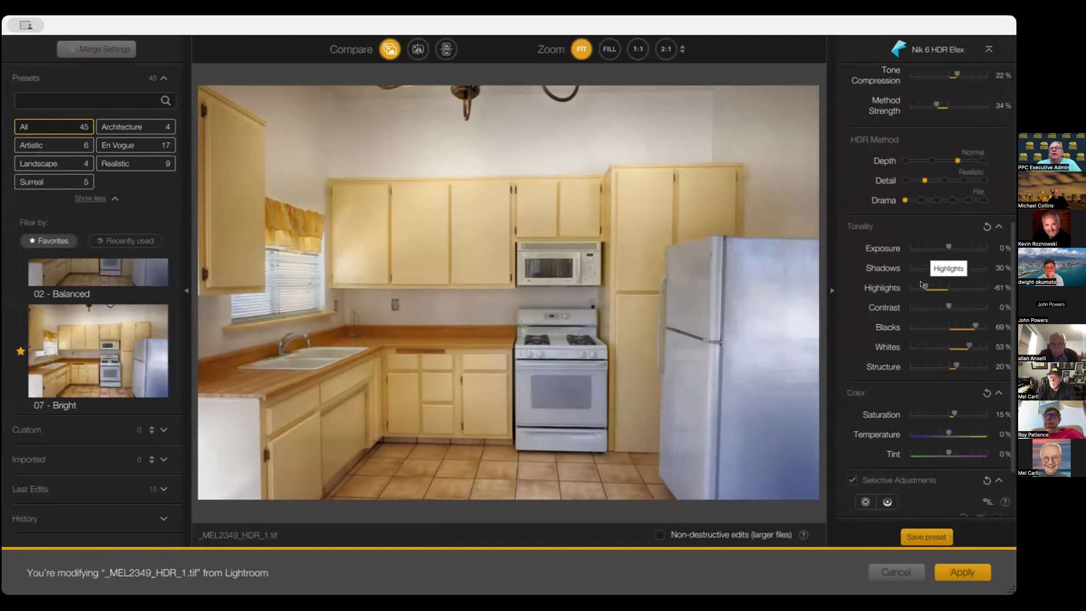
Set the Color Saturation to 16%
scroll(944, 316, down, 3)
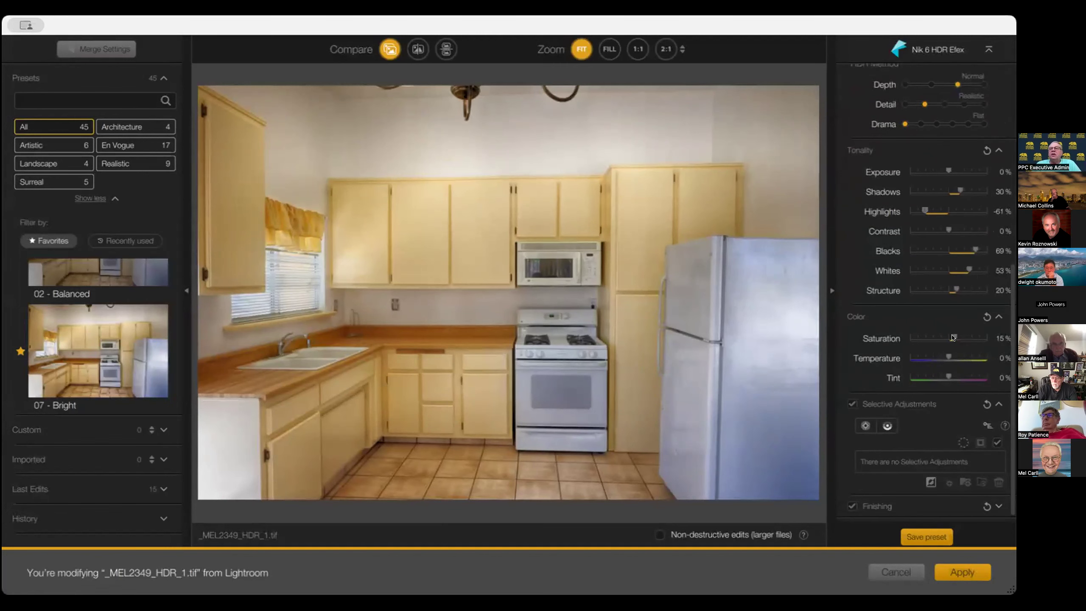
mouse_move(953, 338)
mouse_down()
mouse_move(974, 338)
mouse_move(921, 338)
mouse_move(933, 334)
mouse_up()
scroll(932, 334, up, 1)
double_click(933, 337)
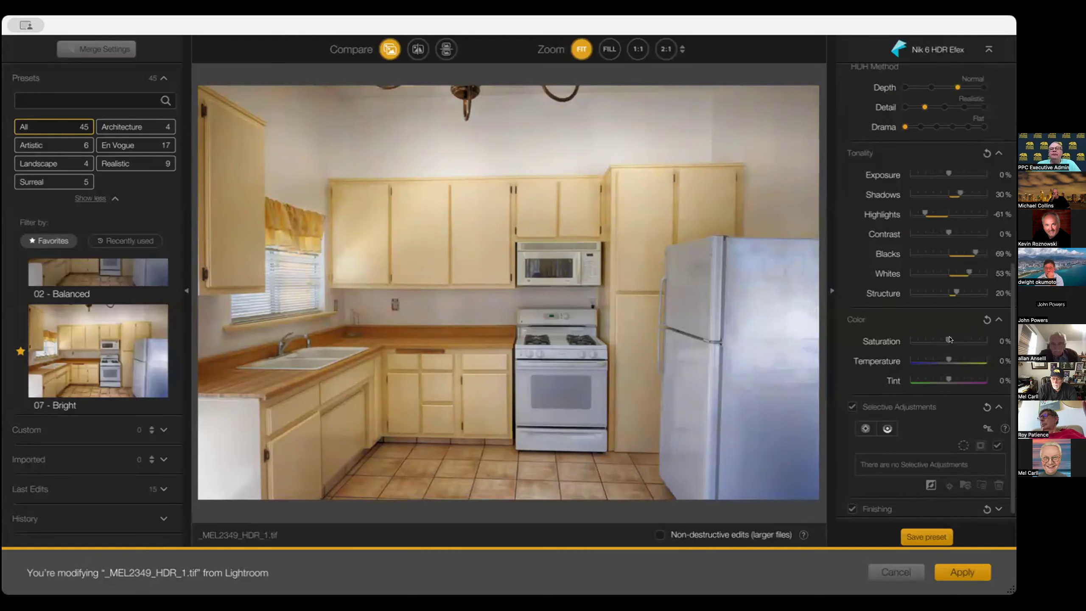
drag(949, 340, 951, 339)
scroll(1001, 364, down, 1)
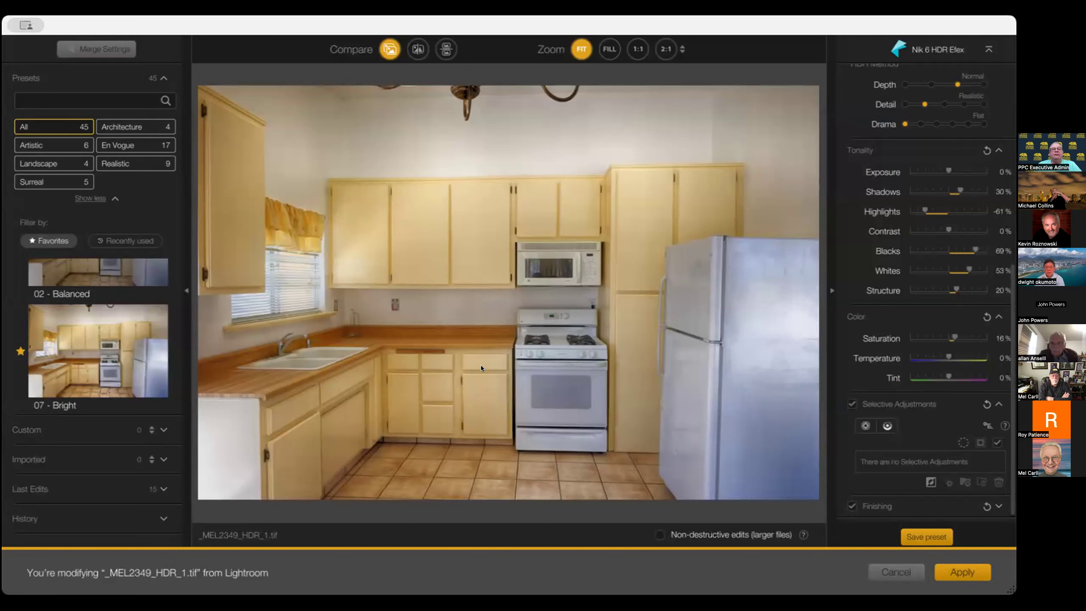
Mark the custom preset interior as a favorite, toggling the Favorites filter on and off
click(613, 385)
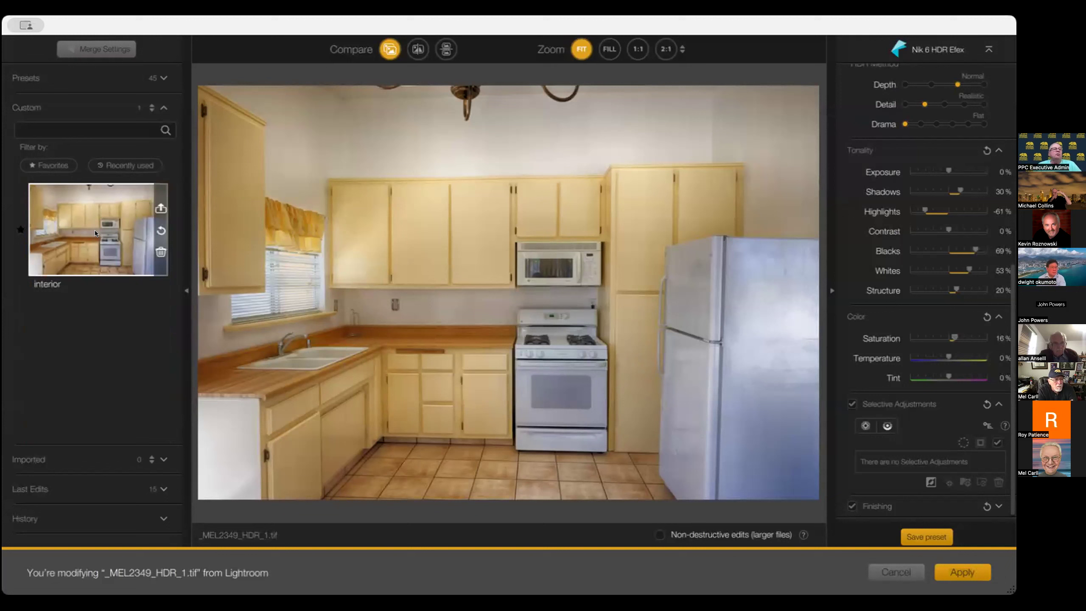
click(17, 227)
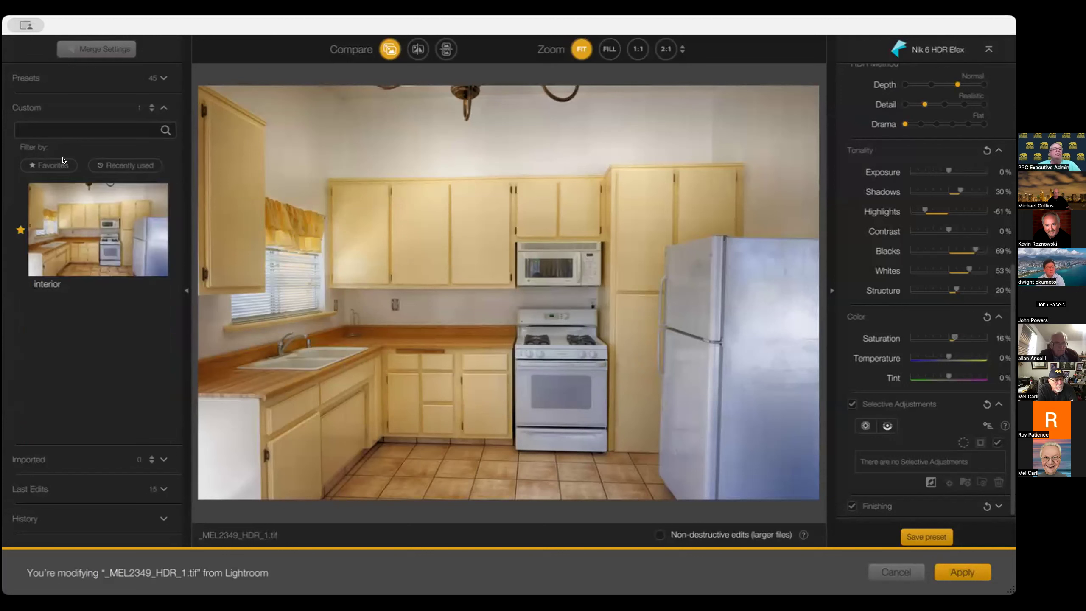
click(62, 163)
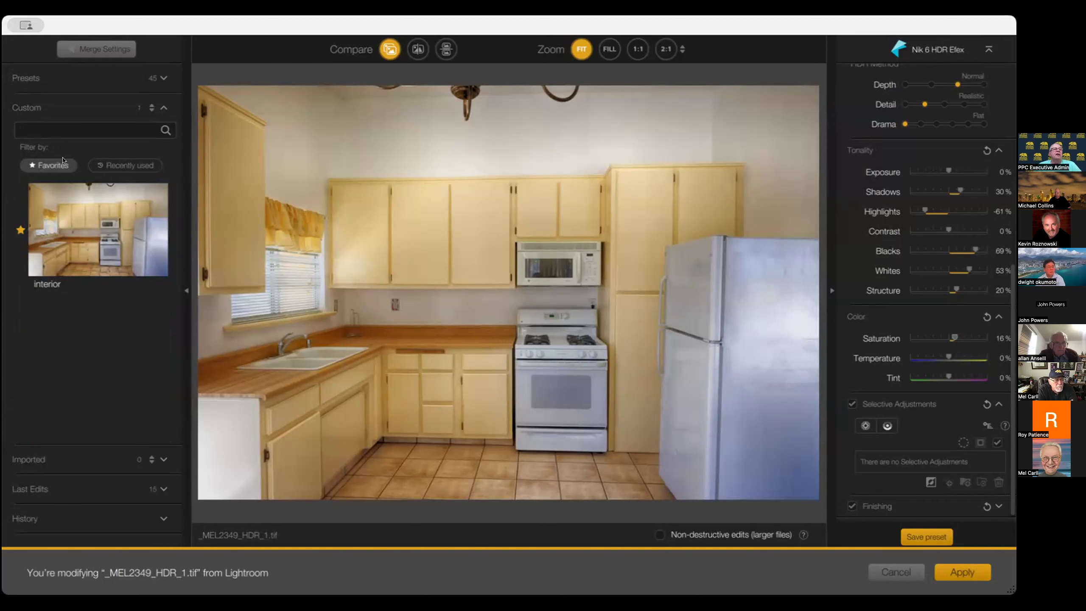
click(20, 230)
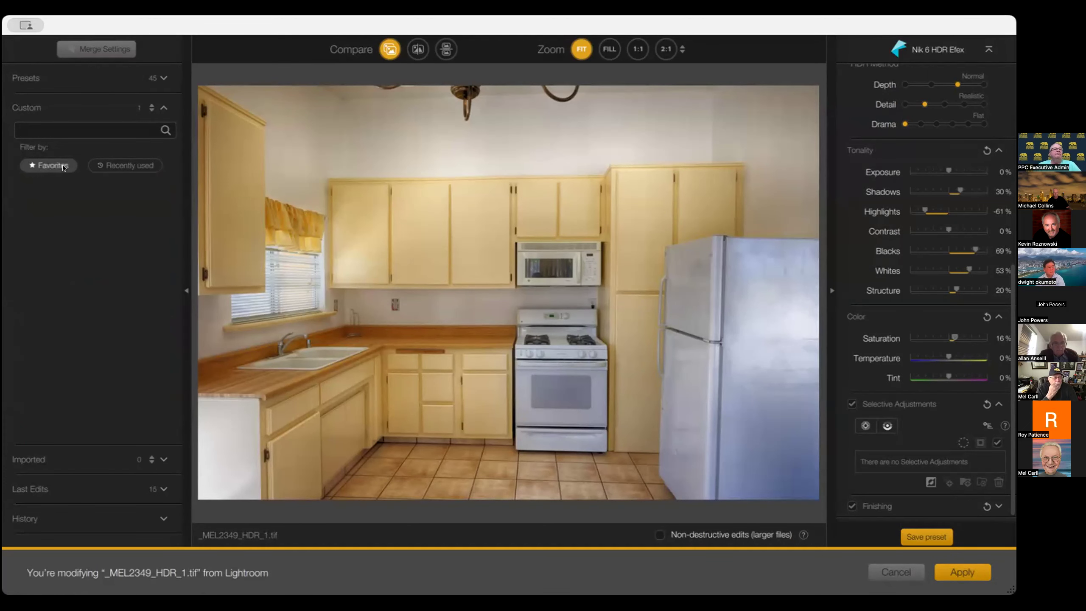
click(62, 166)
click(20, 230)
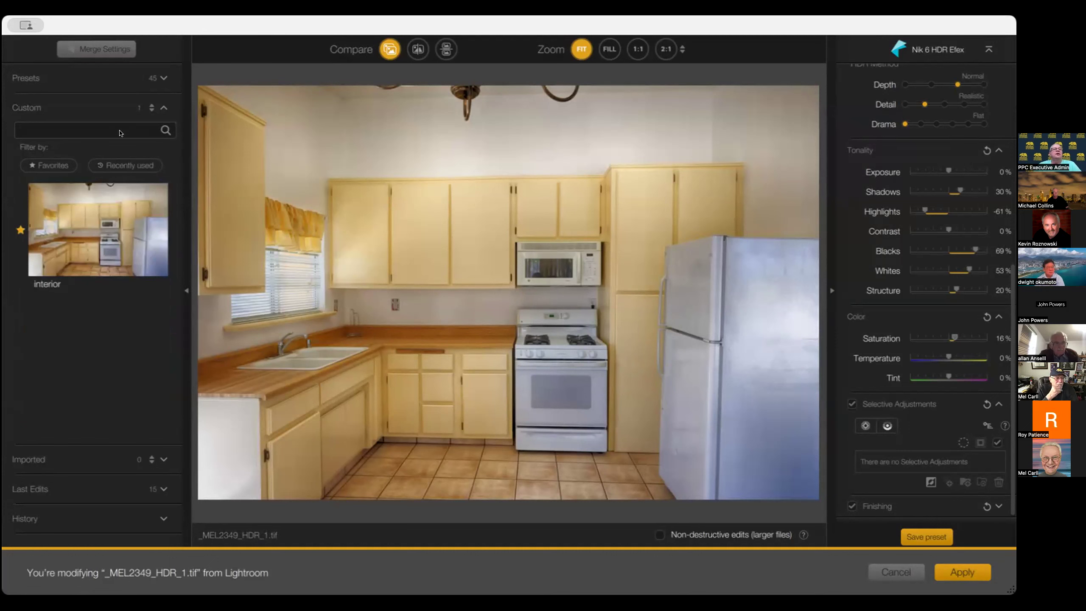
Browse the full preset list filtered by favorites, then clear the Favorites filter
click(162, 77)
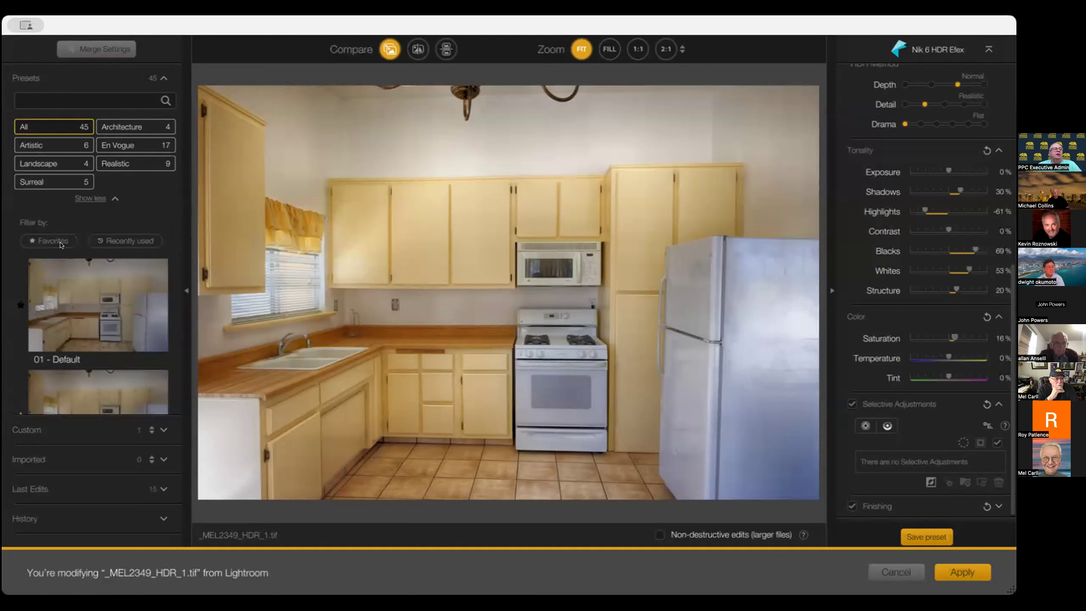
click(54, 240)
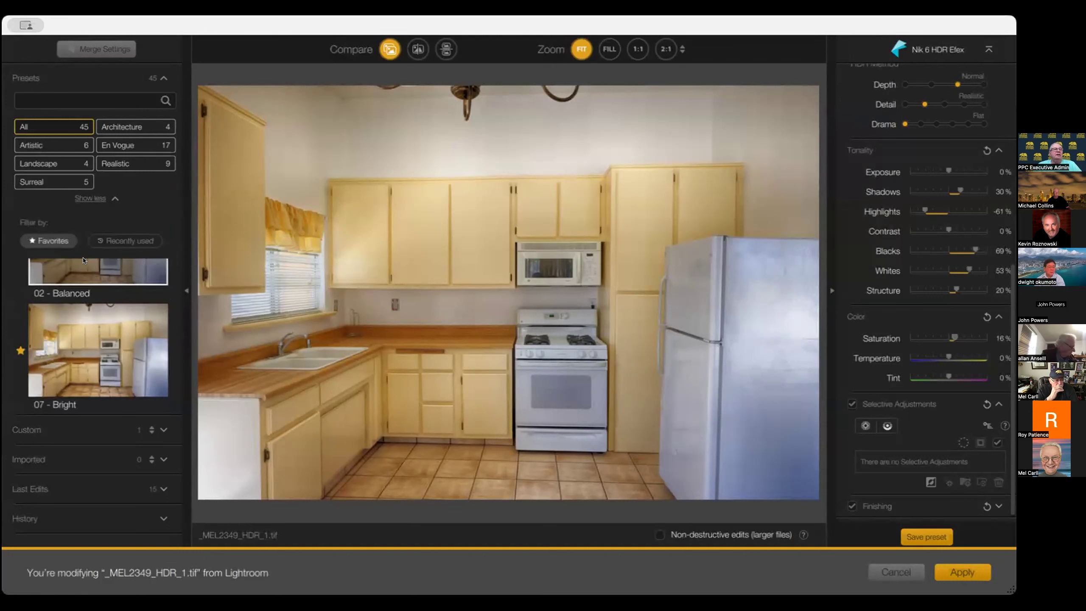
scroll(83, 261, down, 3)
scroll(84, 261, up, 3)
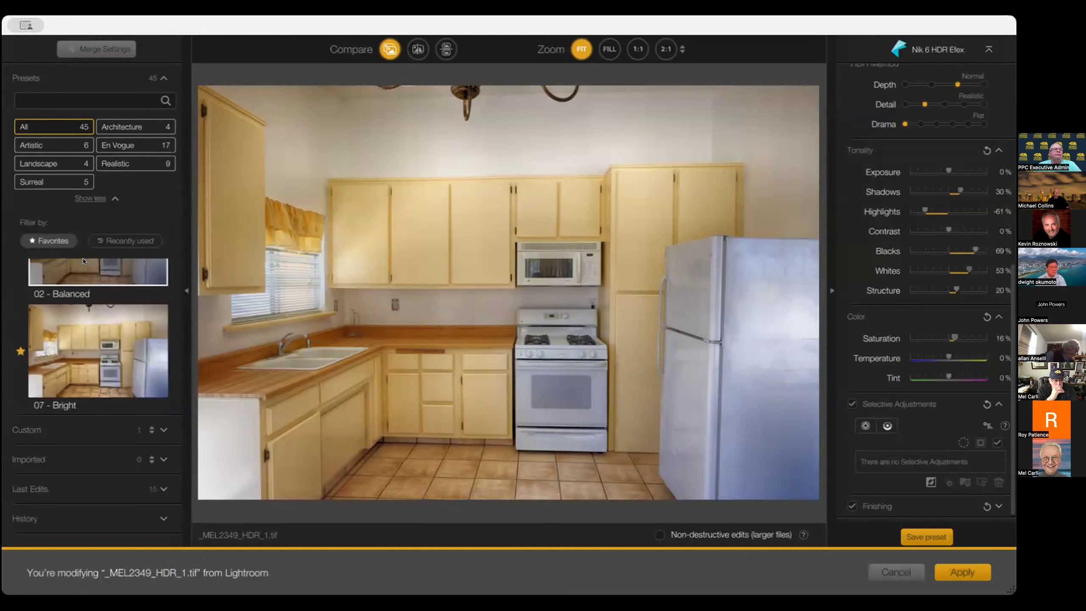
scroll(84, 261, down, 3)
scroll(84, 261, up, 3)
scroll(84, 261, down, 3)
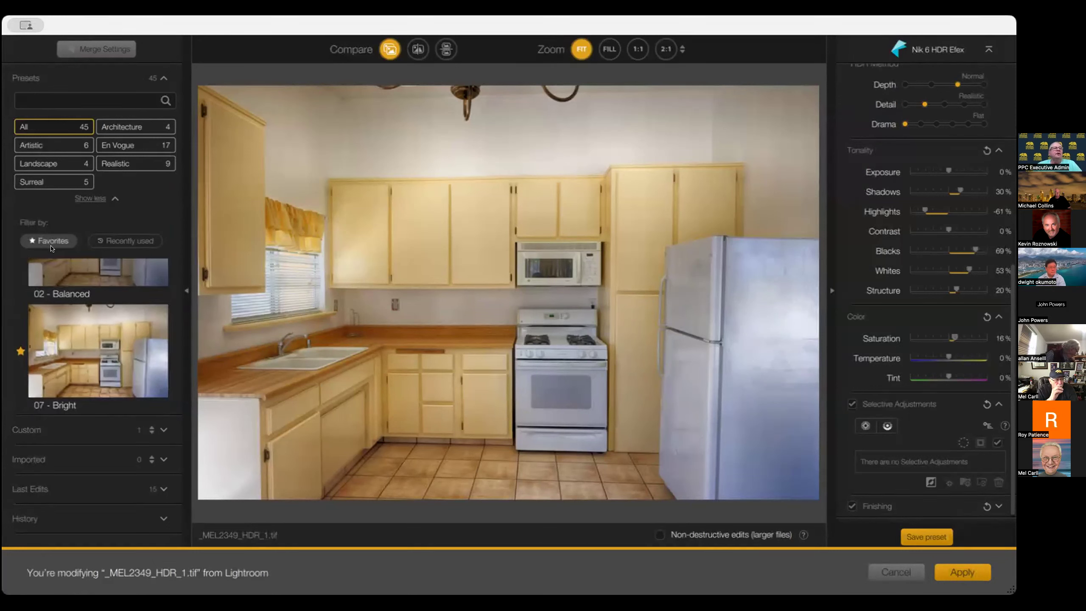
click(53, 240)
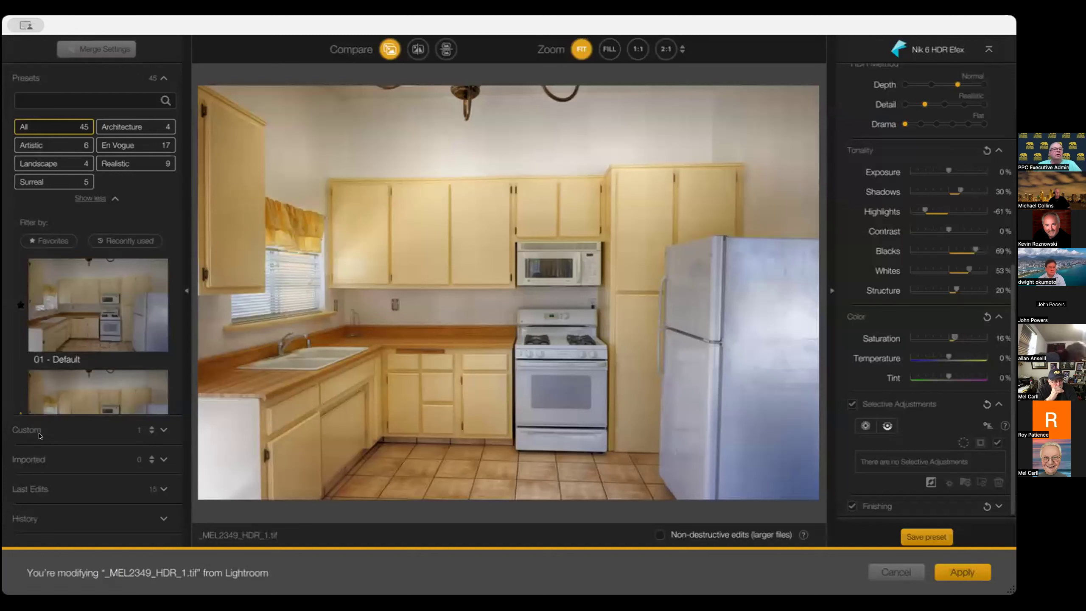
Reopen the Custom presets and apply the HDR edit back to Lightroom
click(77, 430)
mouse_move(120, 270)
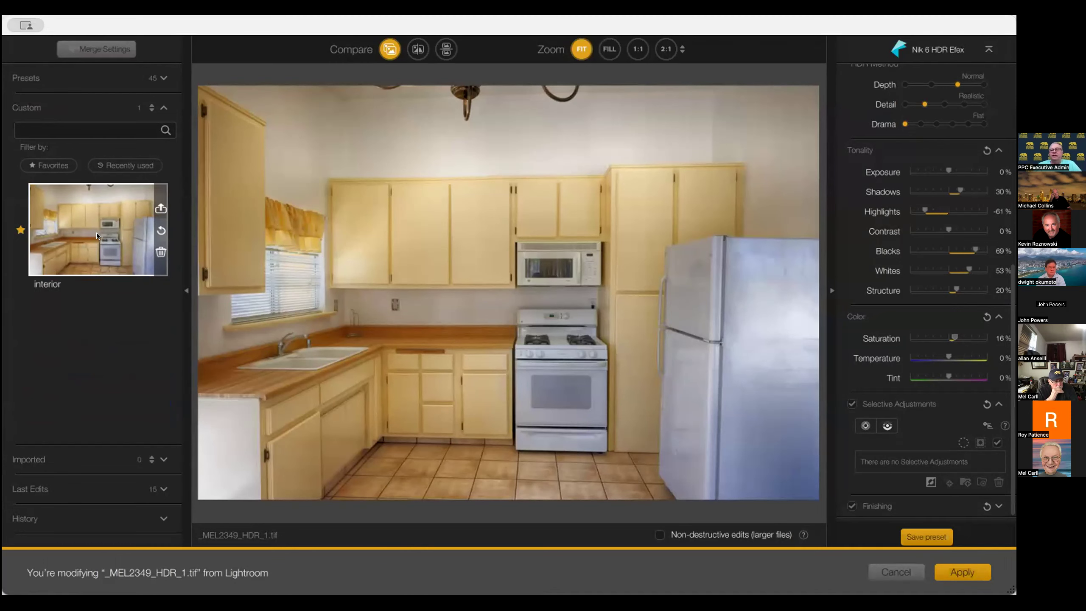
click(964, 573)
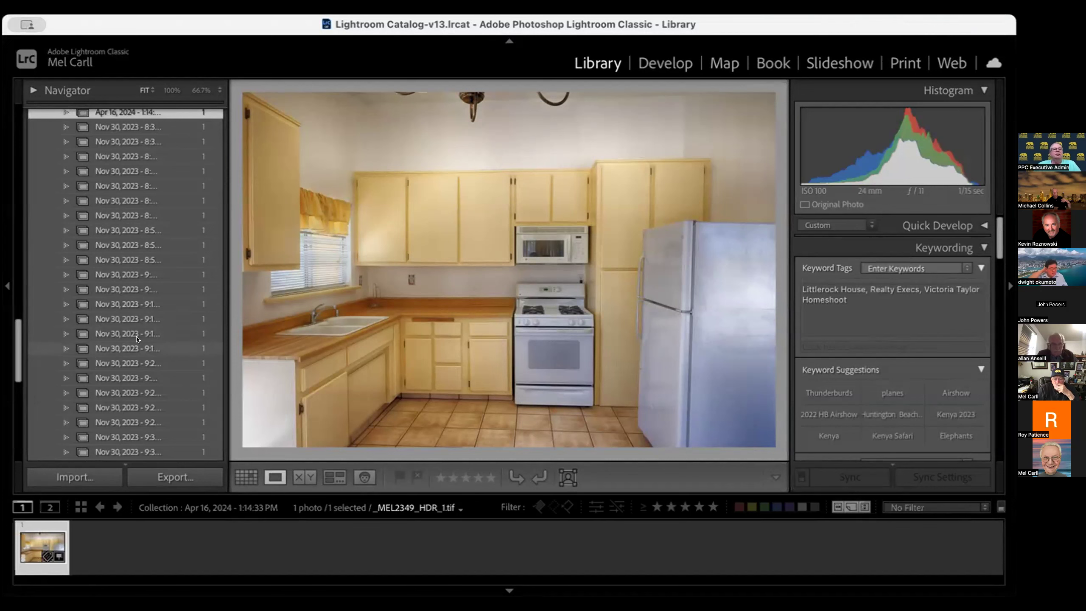
Browse the Lightroom Library folders and the Nik 6 HDR Efex collection
scroll(137, 340, up, 8)
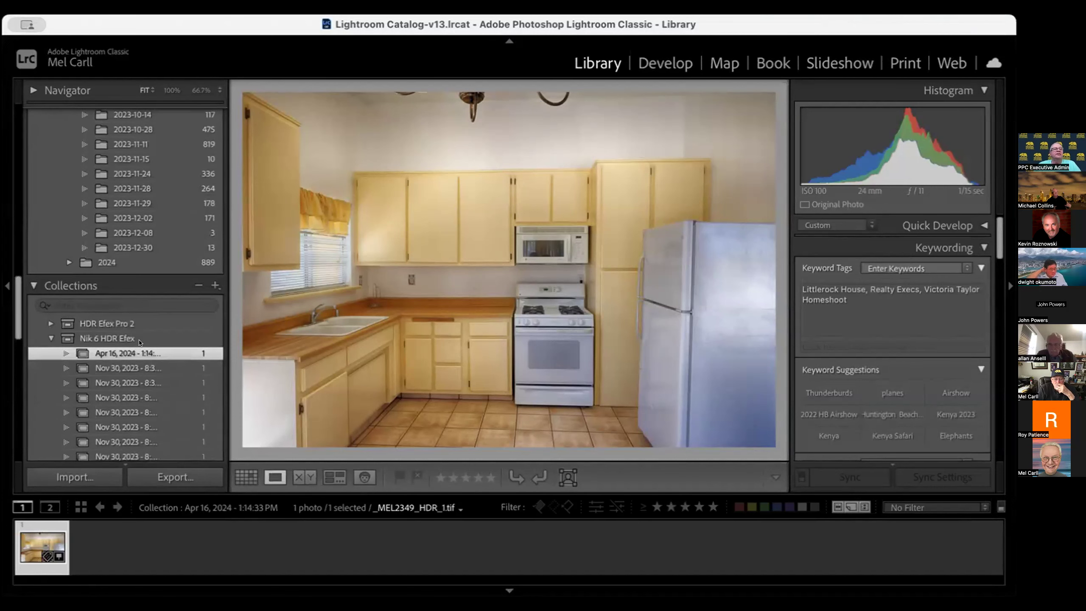
scroll(139, 343, up, 11)
scroll(147, 292, up, 4)
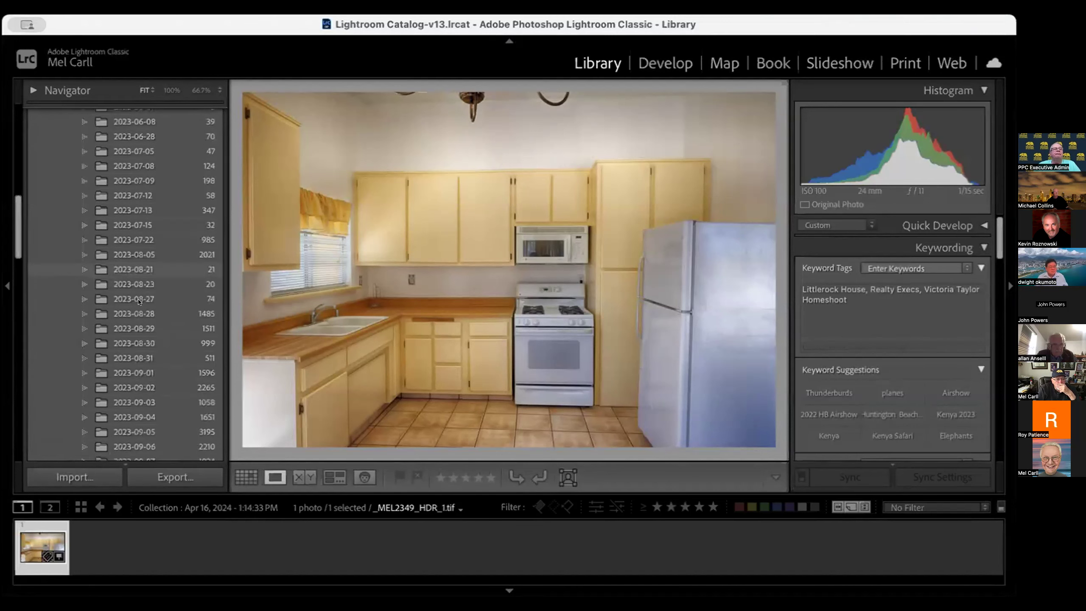
scroll(139, 302, down, 20)
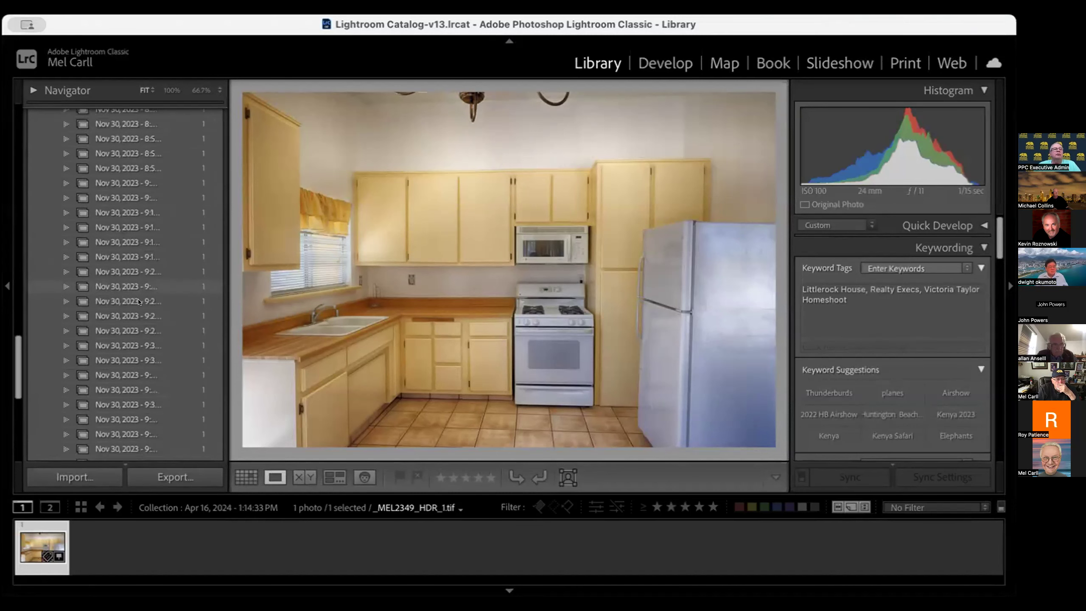
scroll(139, 301, down, 10)
scroll(154, 344, up, 15)
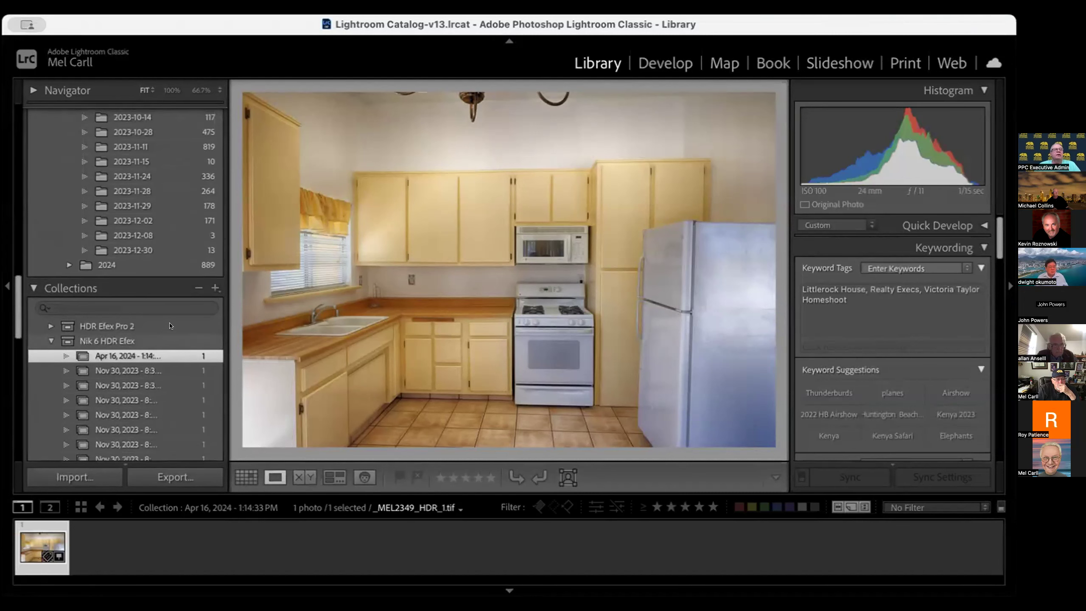
scroll(170, 326, up, 5)
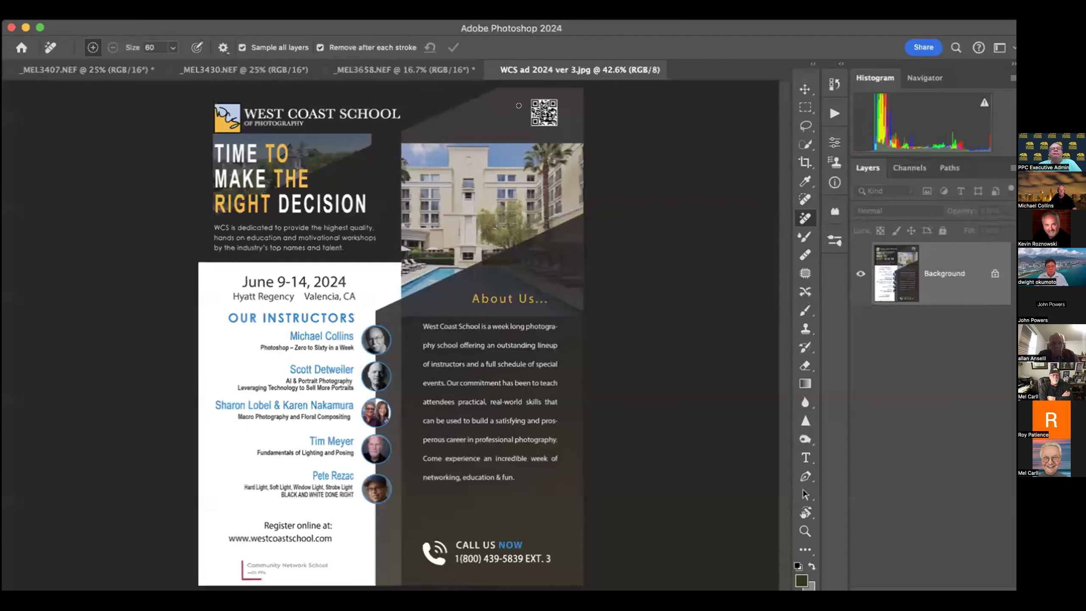
Switch to Photoshop, close the WCS ad document, and try opening Nik 6 HDR Efex on the jet photo
click(488, 69)
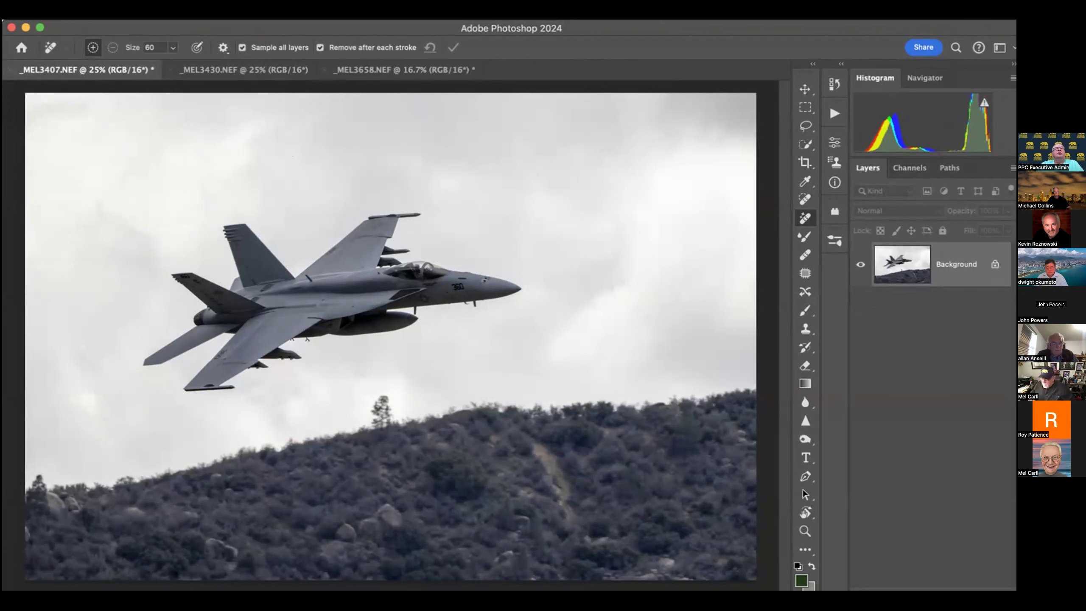
click(347, 17)
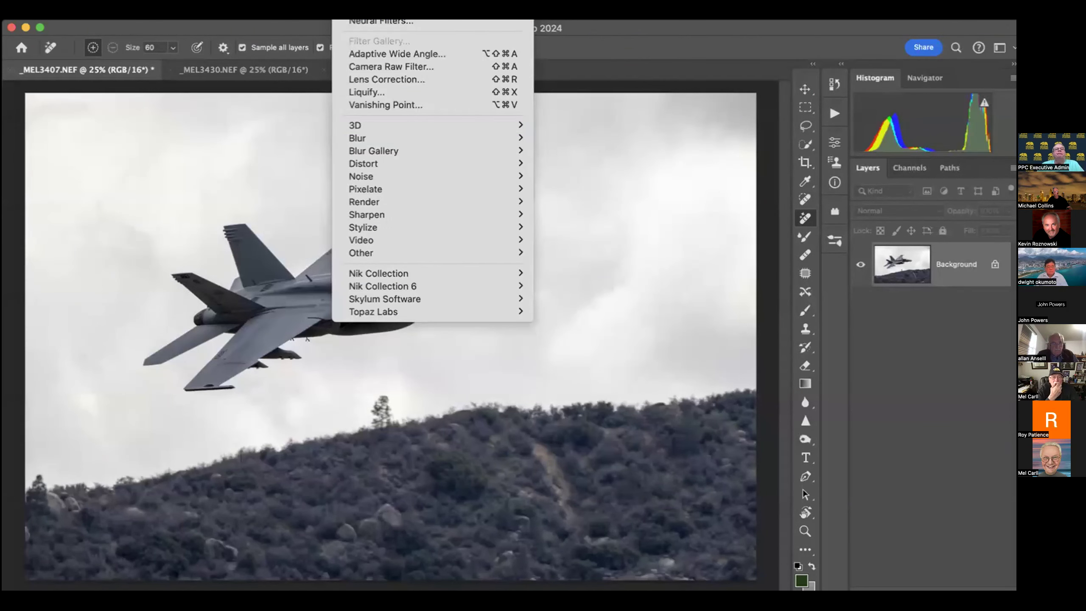
mouse_move(383, 285)
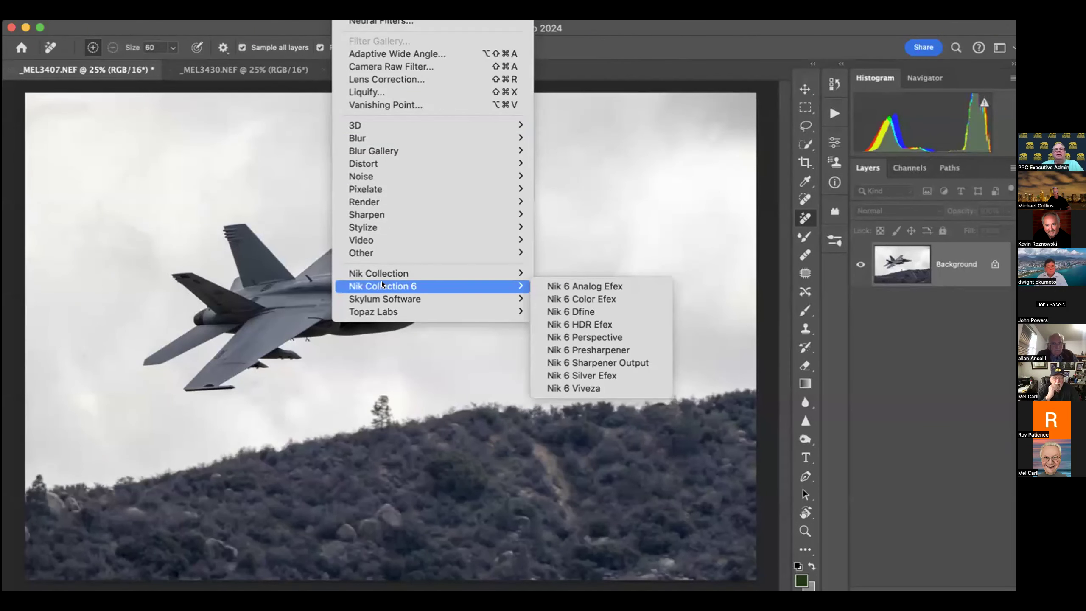
click(592, 322)
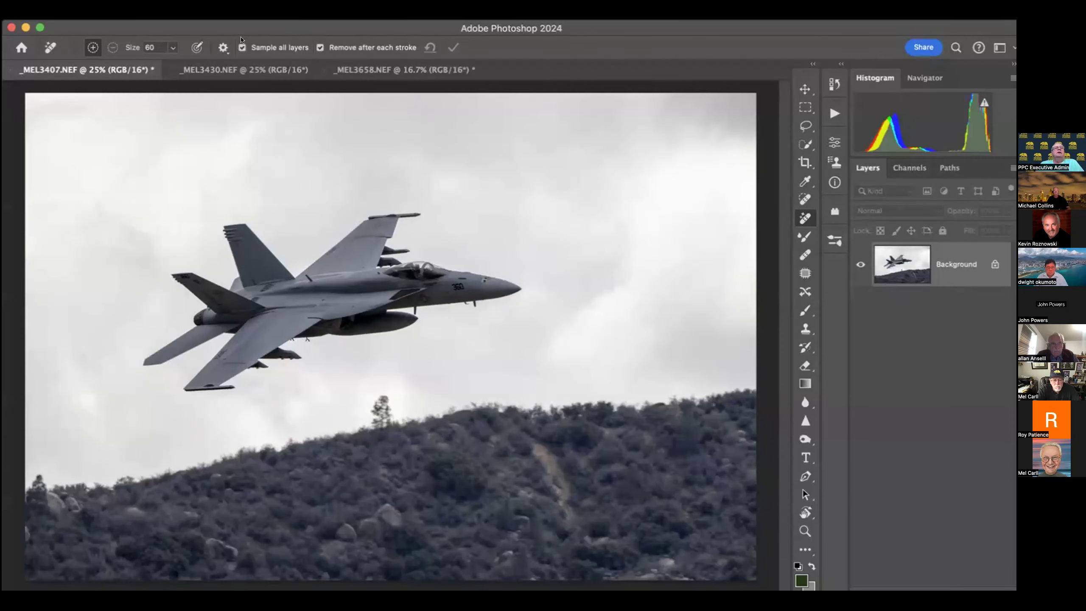
click(345, 21)
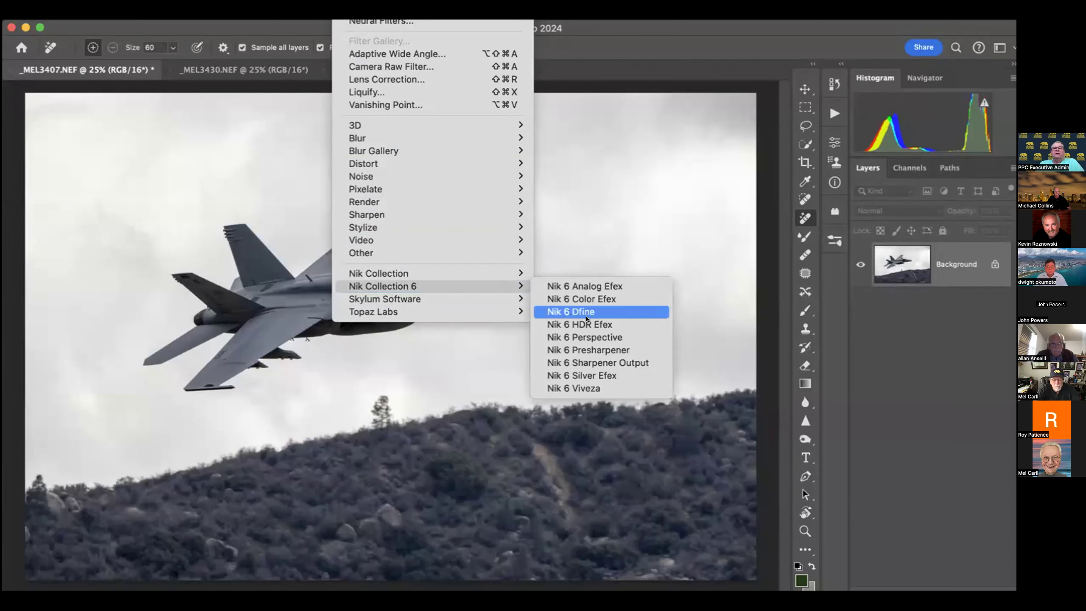
mouse_move(434, 272)
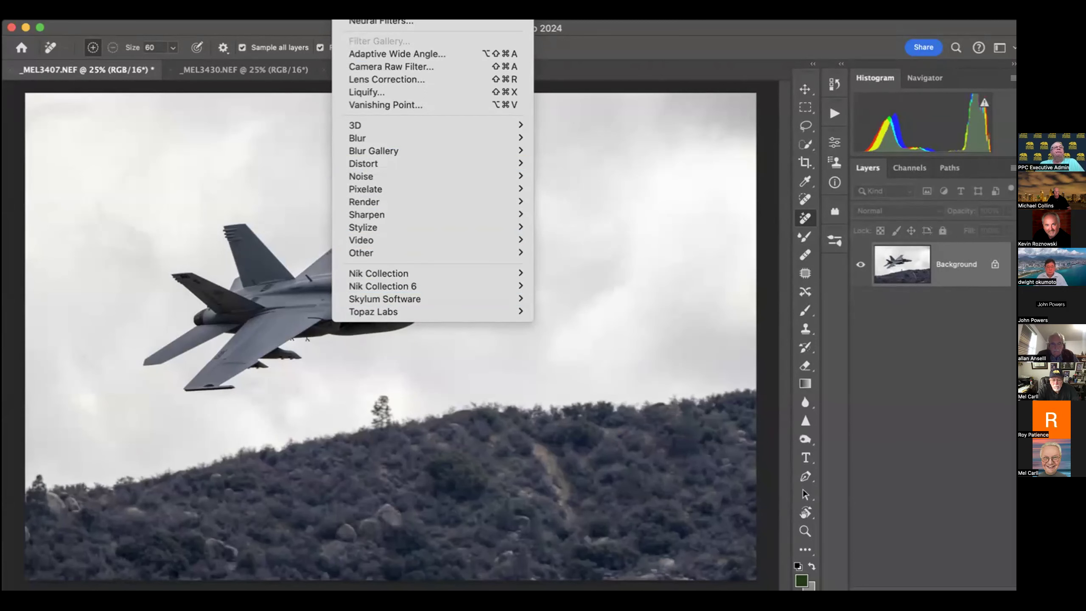
click(214, 27)
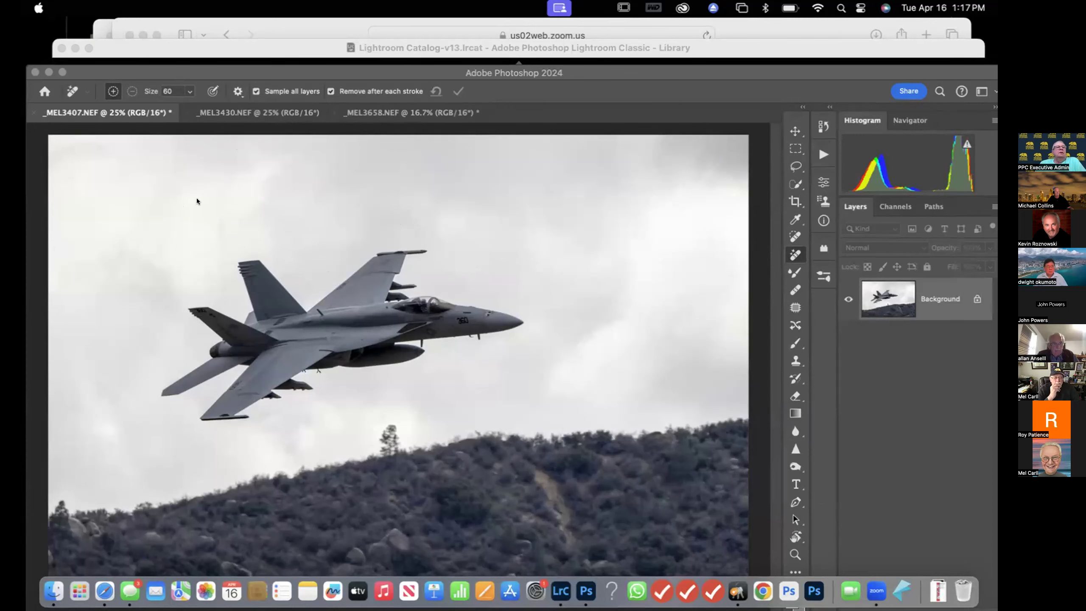
Open Nik 6 HDR Efex in single-image tone mapping mode from the Nik Collection 6 palette
drag(195, 70, 227, 28)
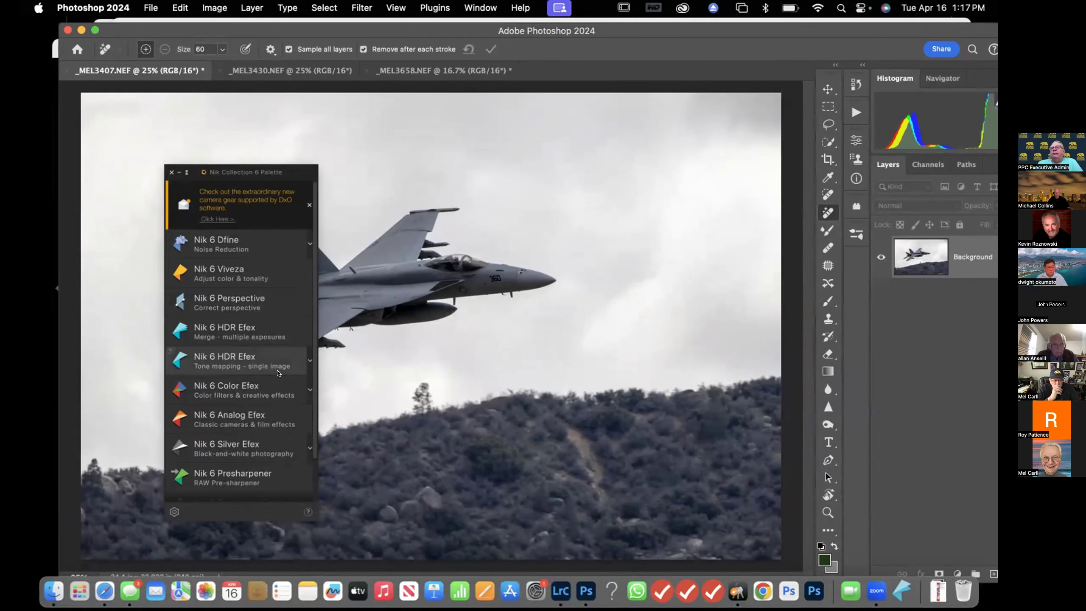
click(251, 356)
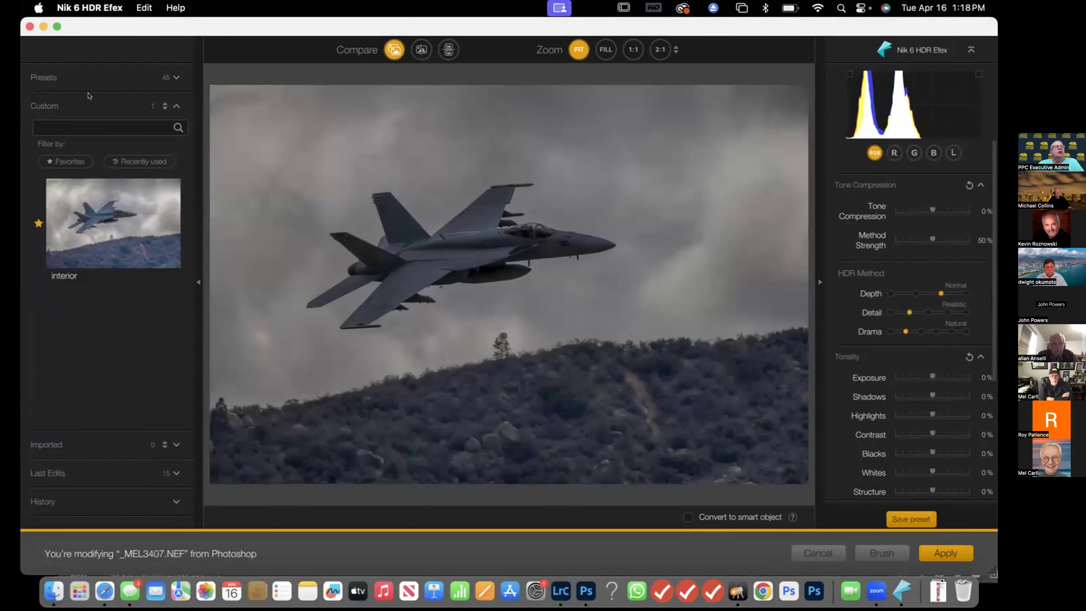
Apply the Surreal preset 17 - Sinister to the jet photo
click(176, 78)
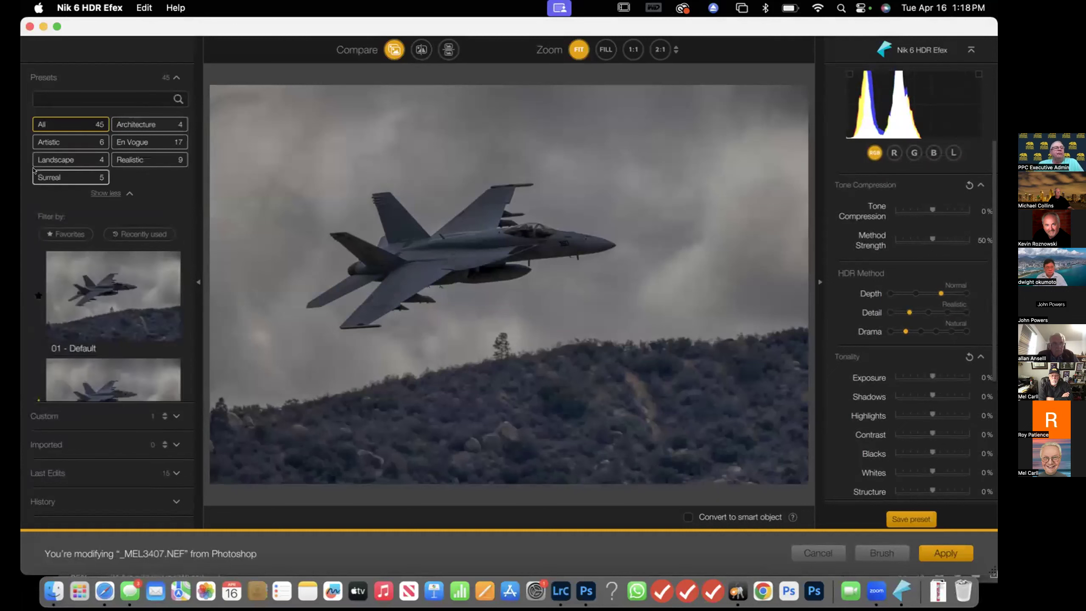
click(68, 178)
click(115, 377)
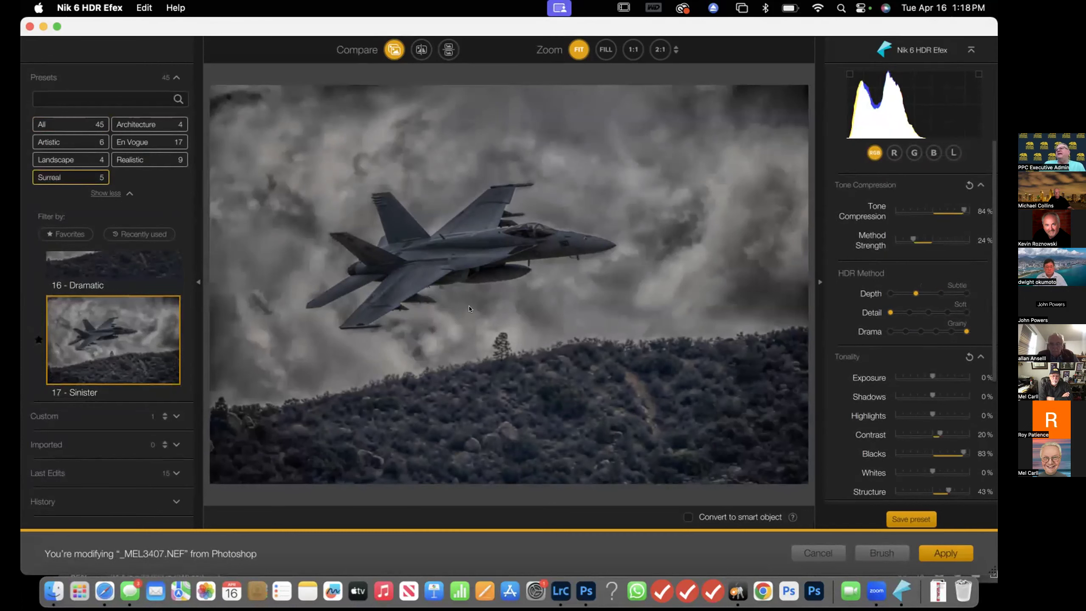
Switch to split-screen compare and sweep the divider across the jet image
click(423, 49)
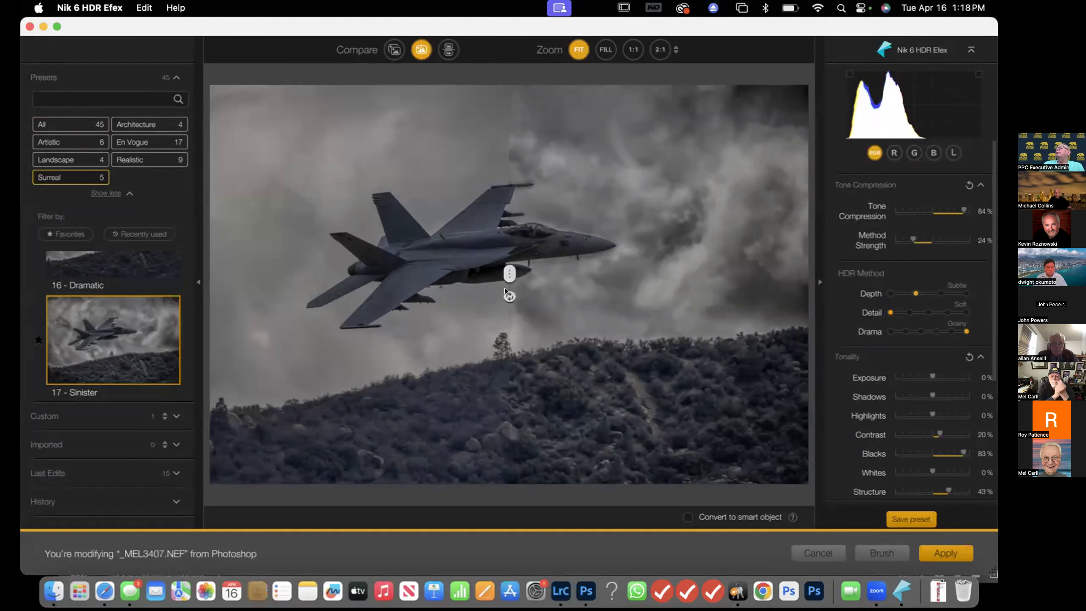
drag(510, 266, 481, 258)
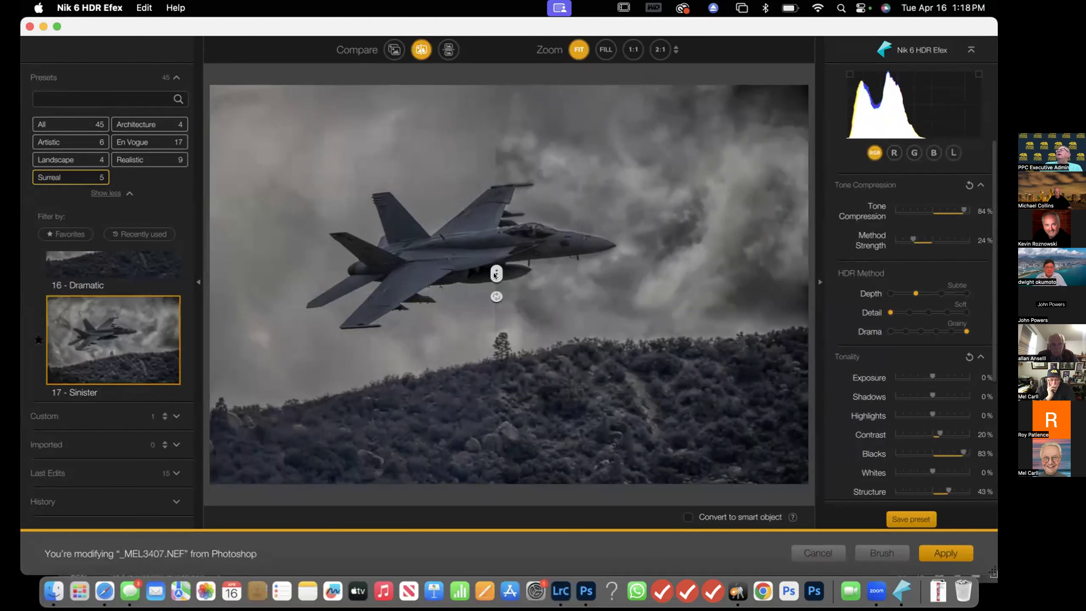
drag(494, 270, 805, 296)
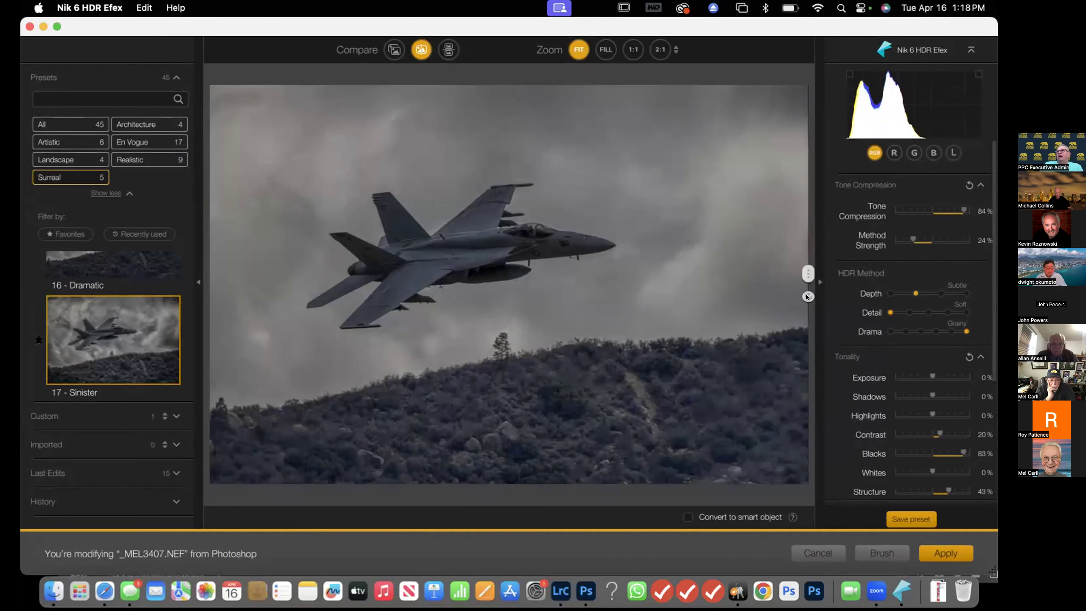
drag(808, 296, 266, 257)
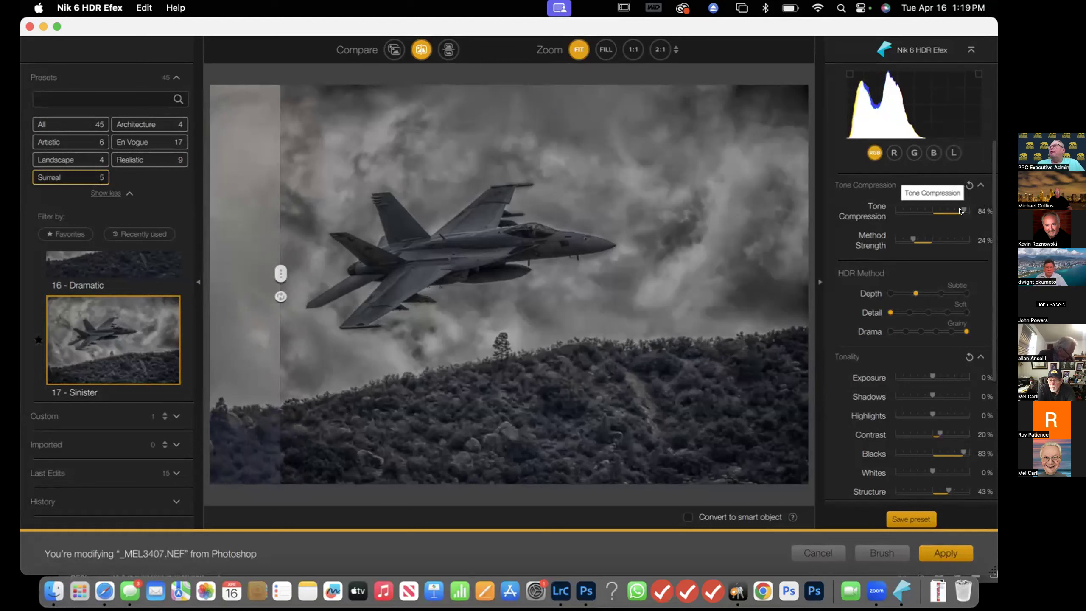
Raise Tone Compression to 100%, then try the Surreal preset 16 - Dramatic on the jet photo
mouse_move(961, 211)
mouse_down()
mouse_move(927, 212)
mouse_move(982, 213)
mouse_up()
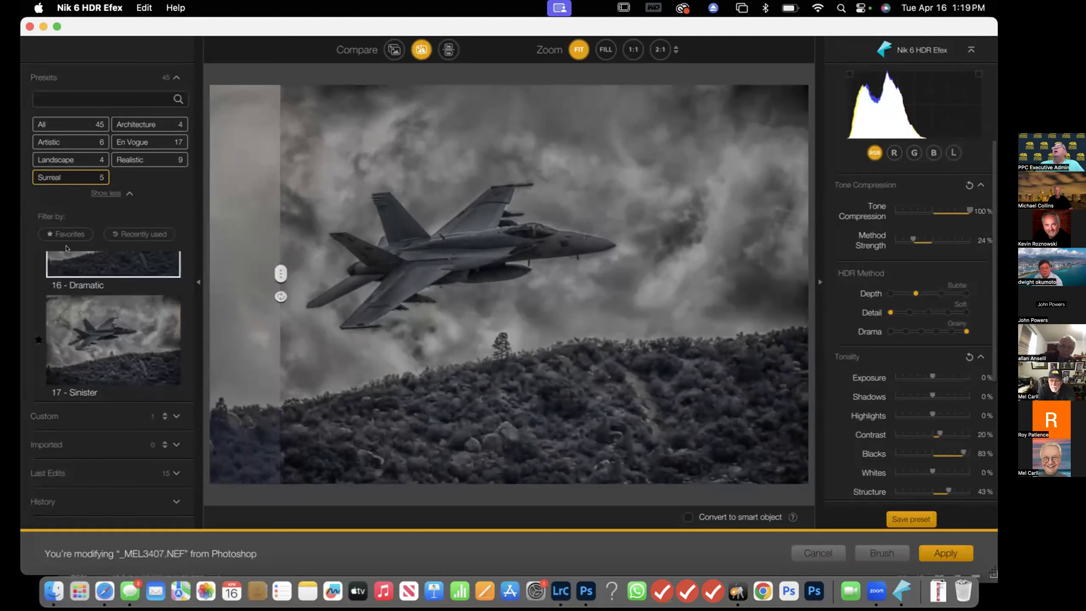
scroll(124, 252, up, 2)
click(130, 256)
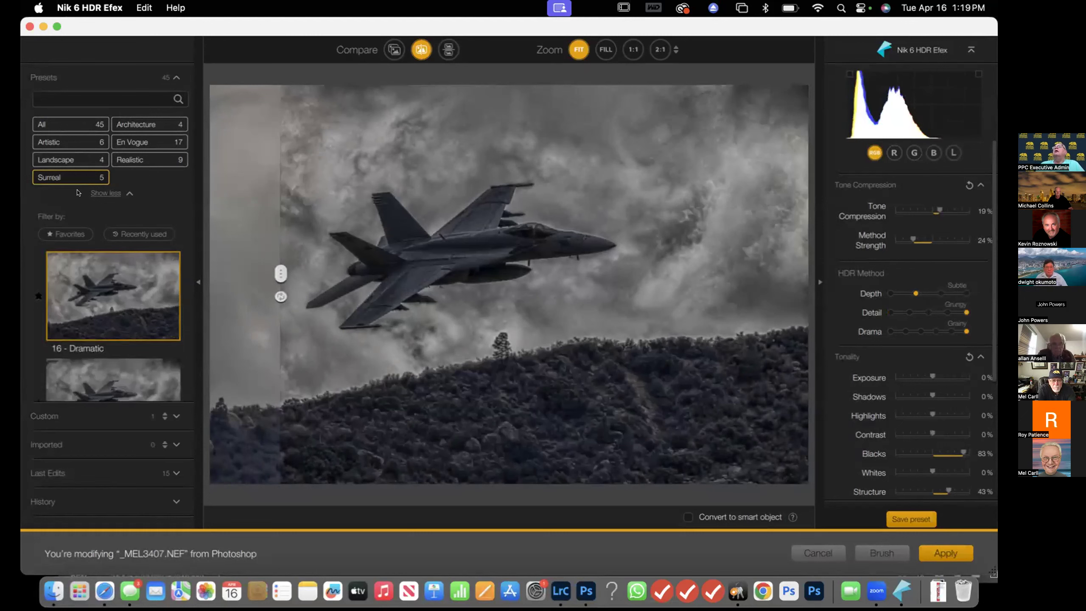
Try the 02 - Balanced preset from All presets, then return to the Surreal preset 17 - Sinister
click(61, 120)
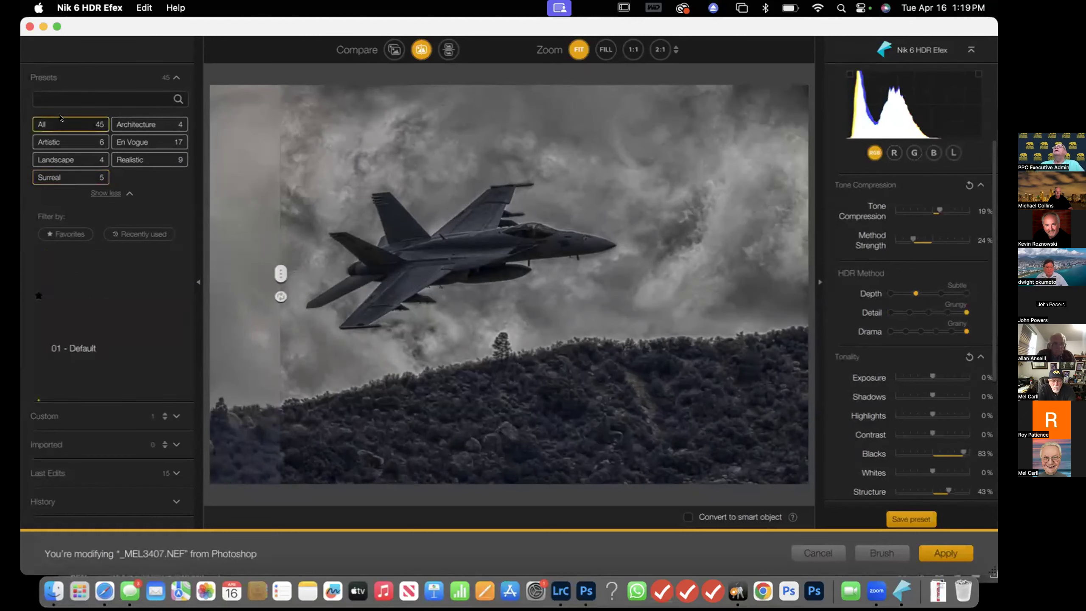
scroll(143, 375, down, 2)
click(143, 375)
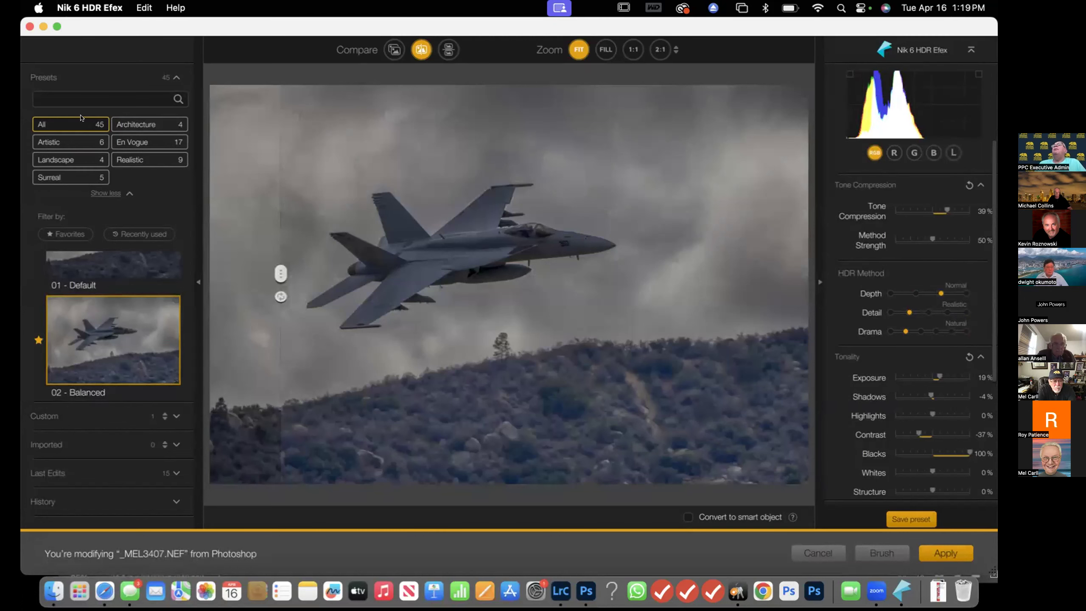
click(57, 172)
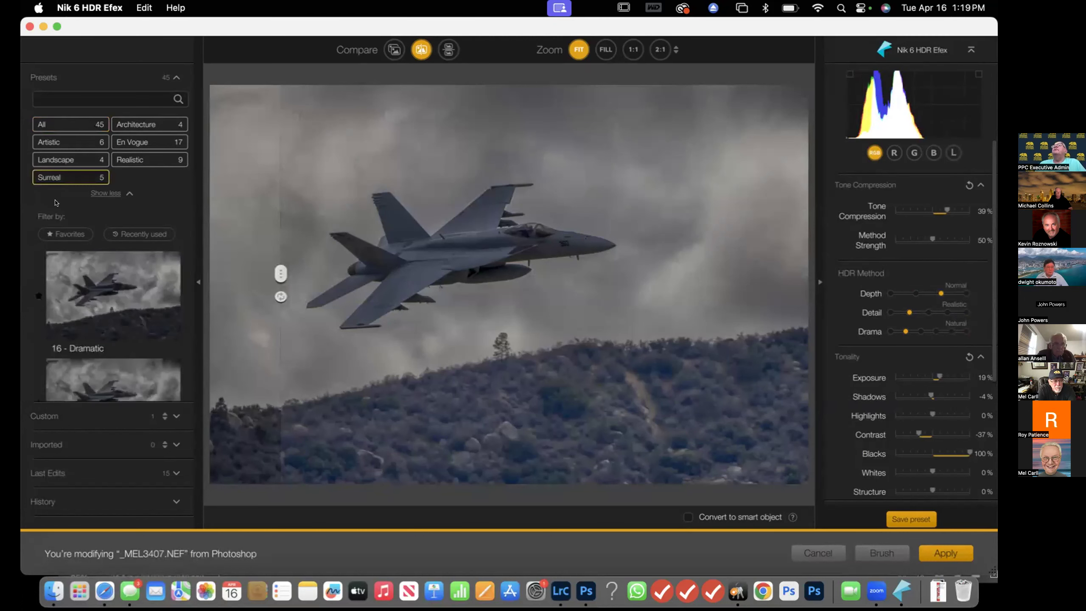
click(119, 377)
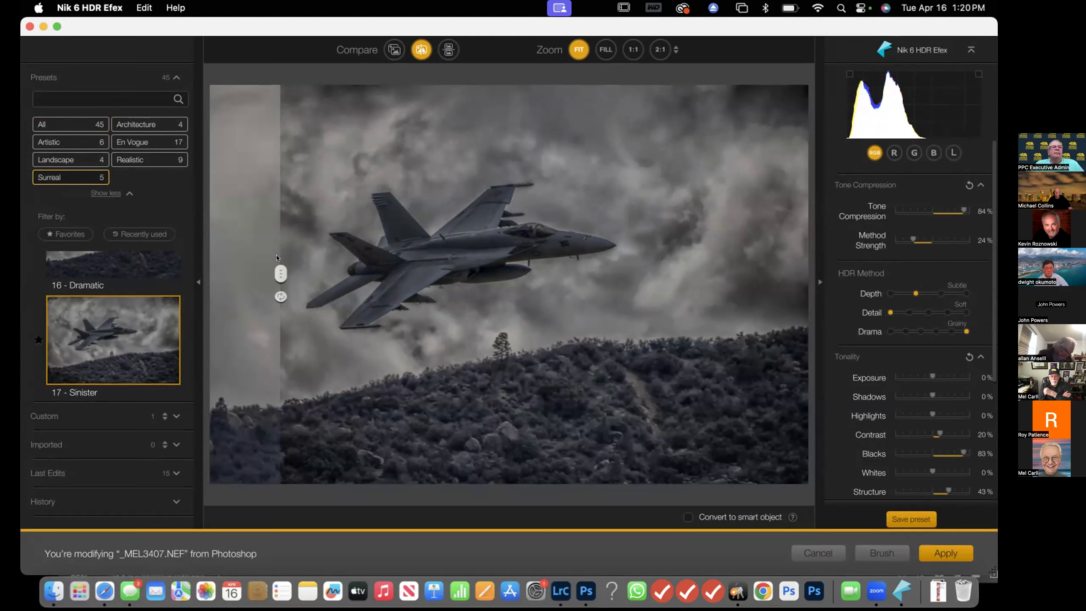
Apply the Realistic preset 06 - Detailed 2 to the jet photo
click(131, 160)
scroll(123, 309, down, 5)
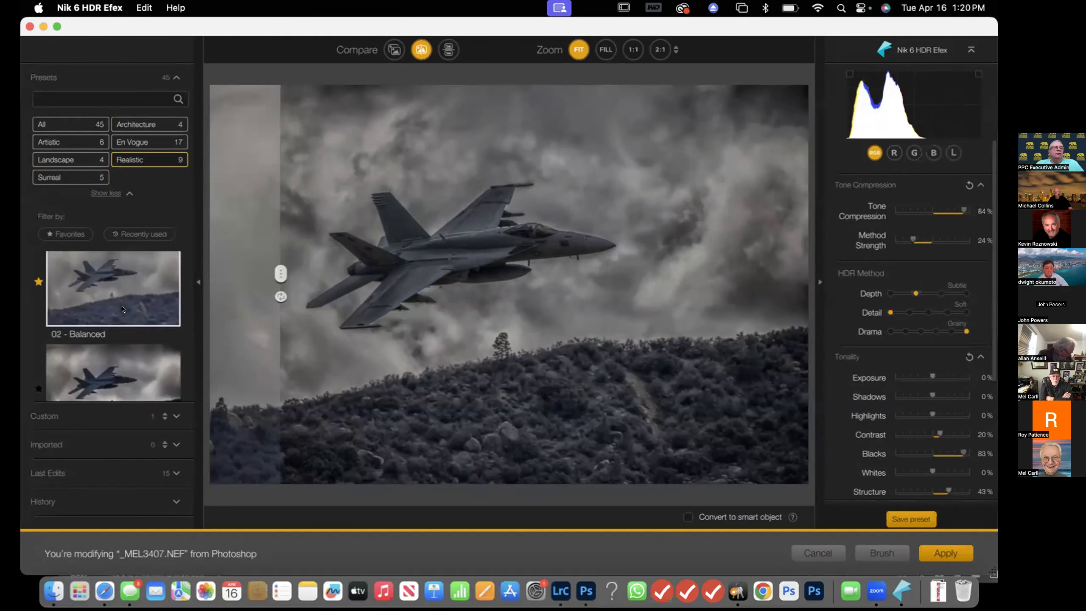
click(123, 308)
scroll(123, 309, down, 3)
scroll(122, 309, down, 5)
click(122, 309)
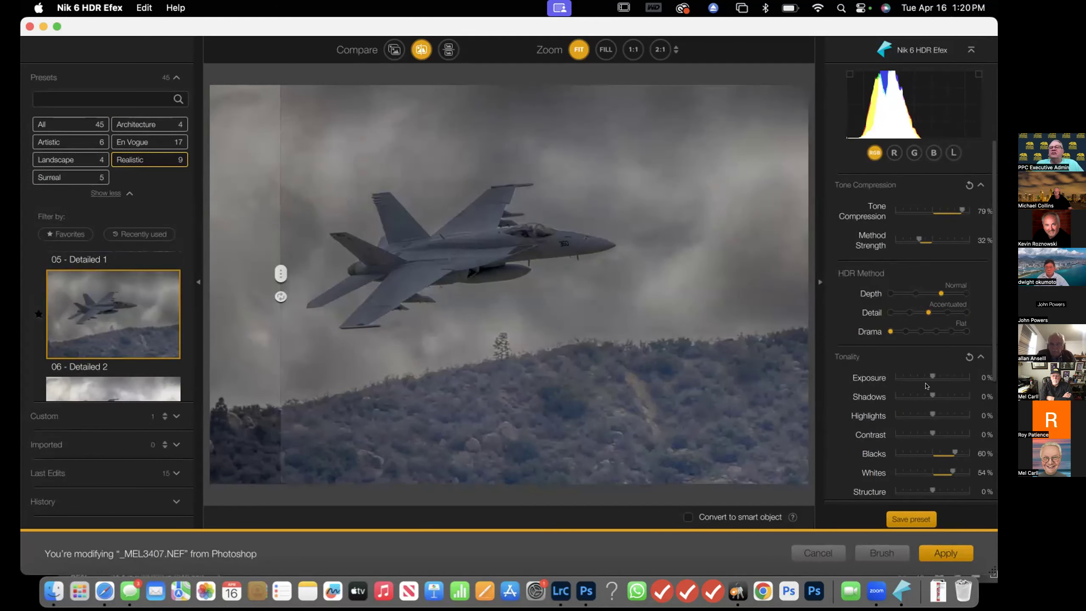
Set Exposure to 15%, Shadows to -54% and Highlights to -82%, then apply the result back to Photoshop
drag(932, 377, 903, 417)
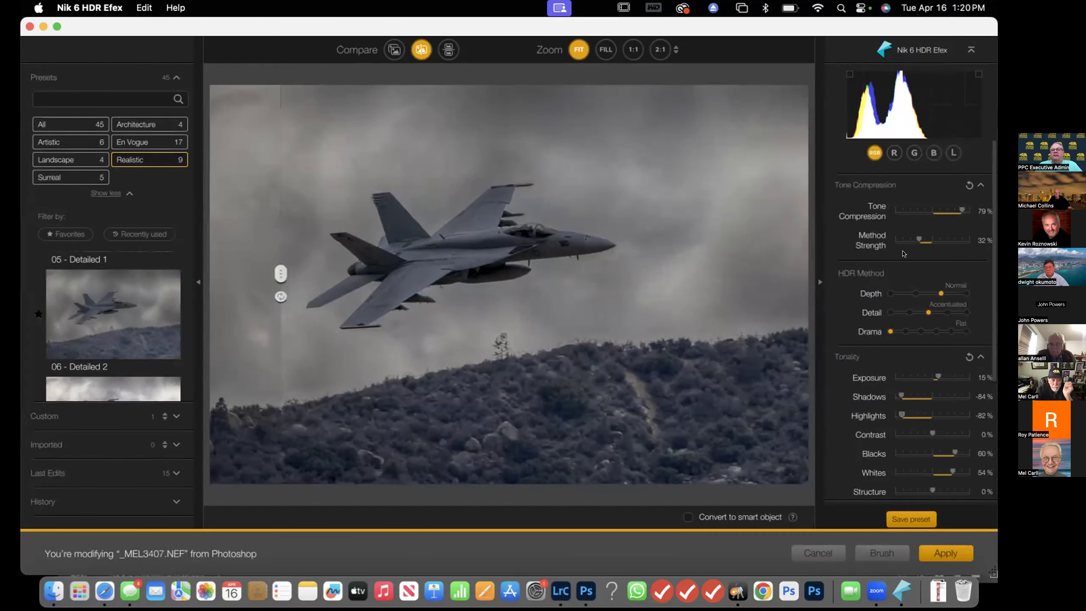
click(956, 551)
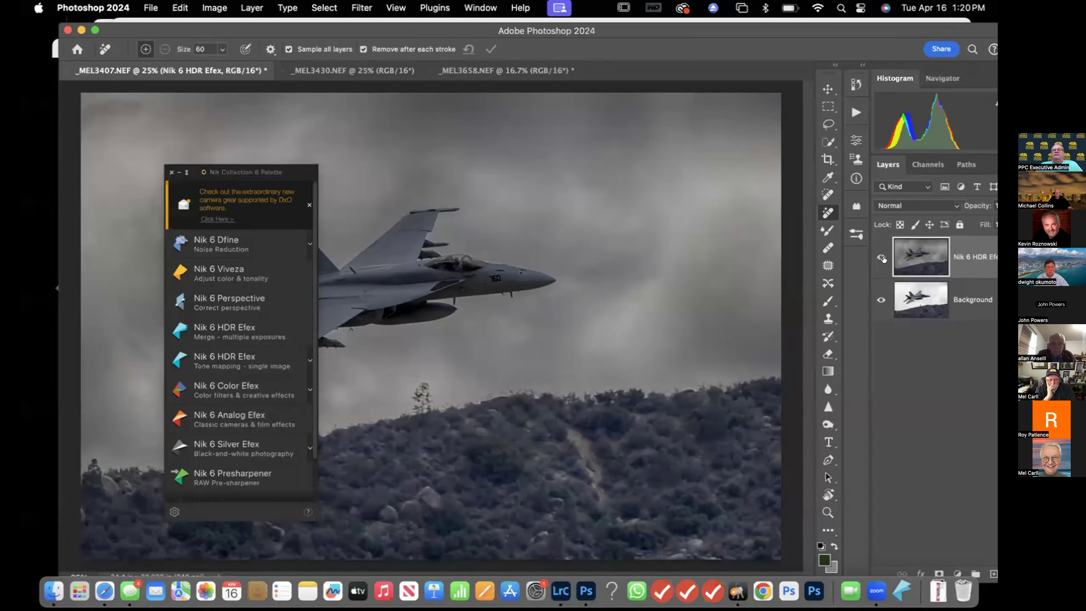
Toggle the Nik 6 HDR Efex layer's visibility to compare it with the original jet photo
click(882, 258)
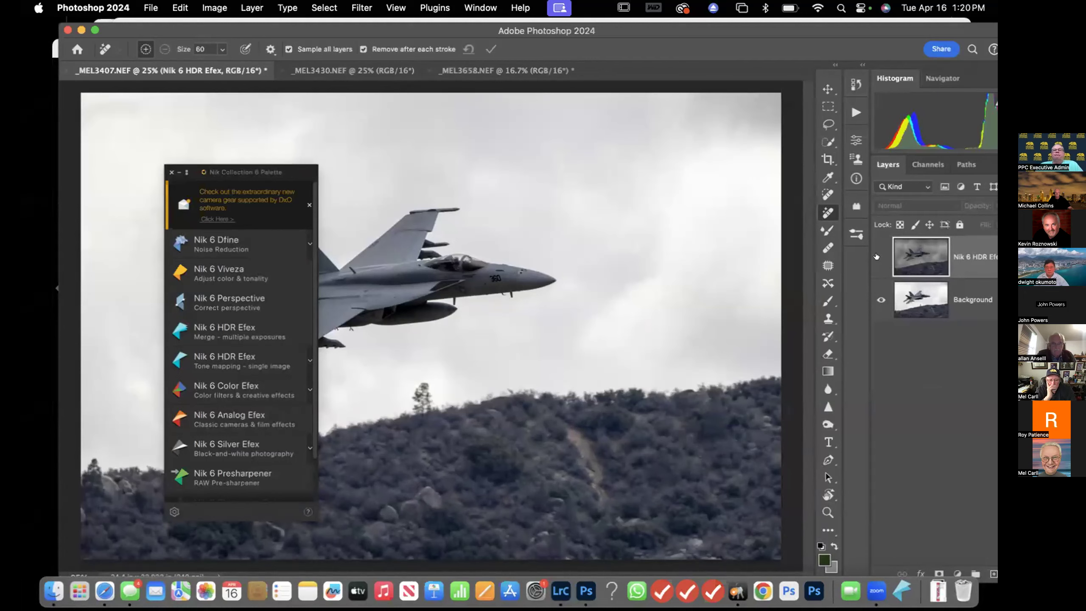
click(881, 257)
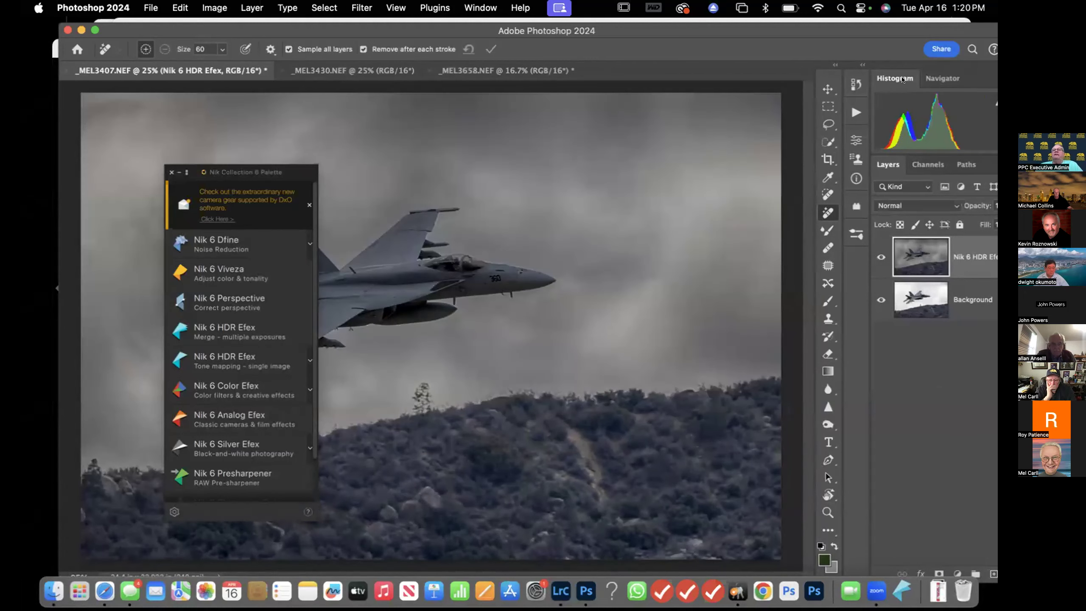
drag(643, 29, 624, 29)
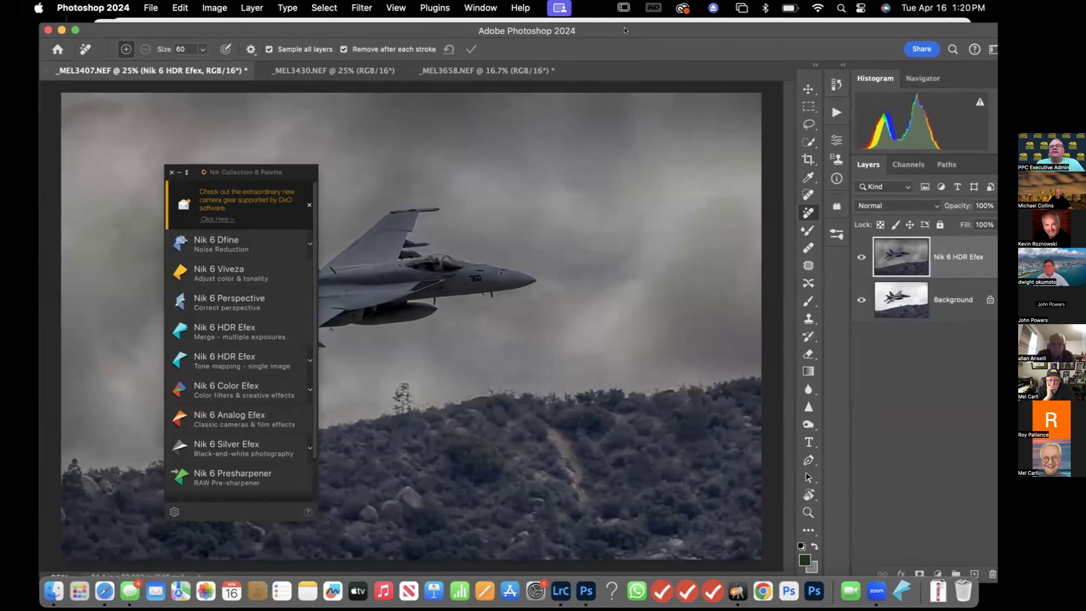
Set the Nik 6 HDR Efex layer's opacity to 95% and toggle its visibility to compare
click(985, 205)
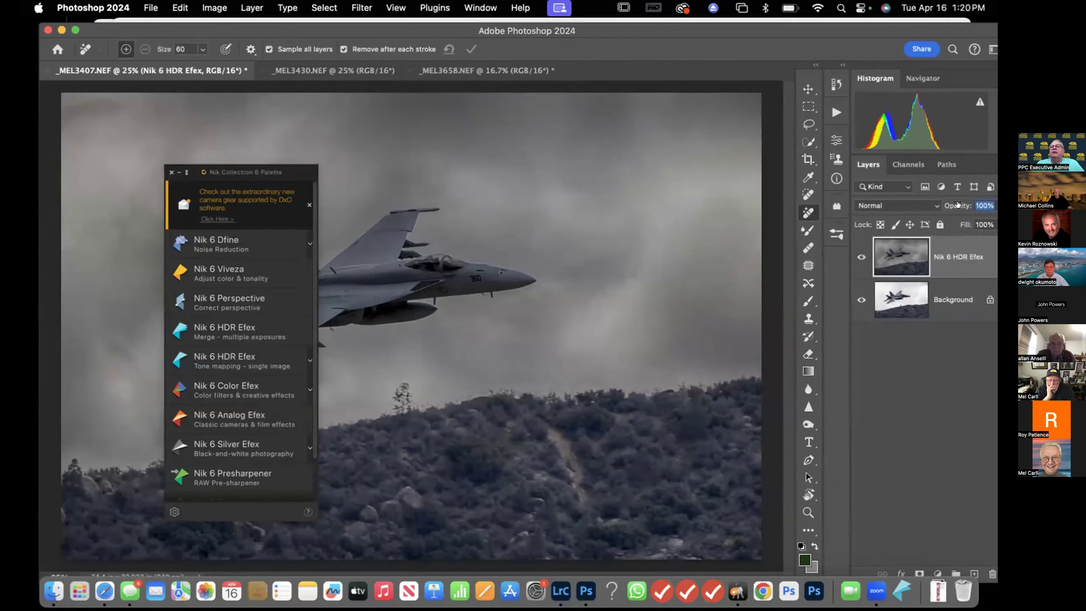
click(980, 224)
click(981, 223)
click(983, 200)
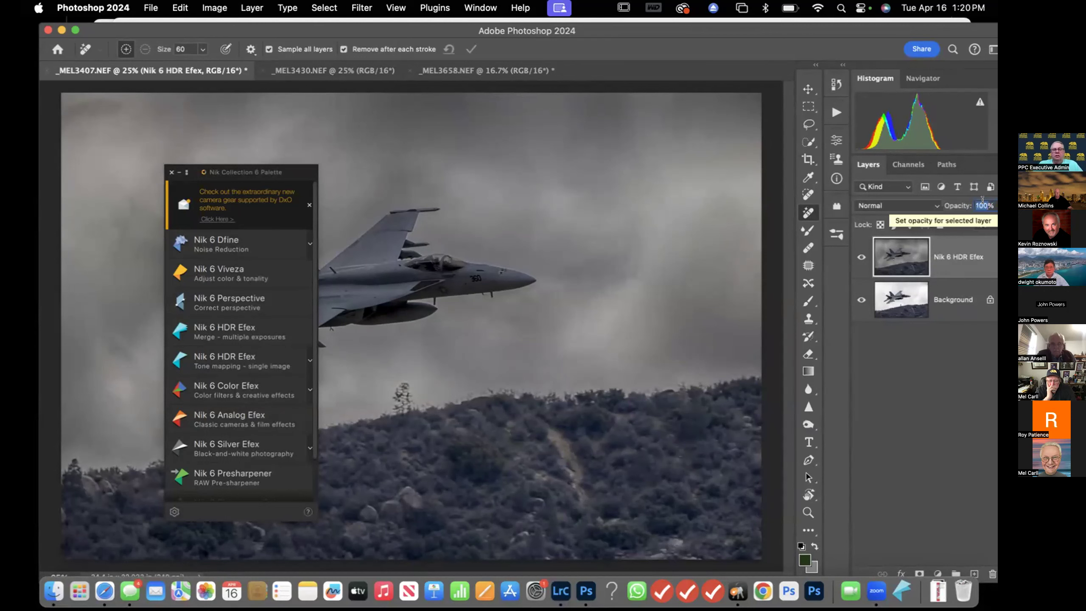
text(9)
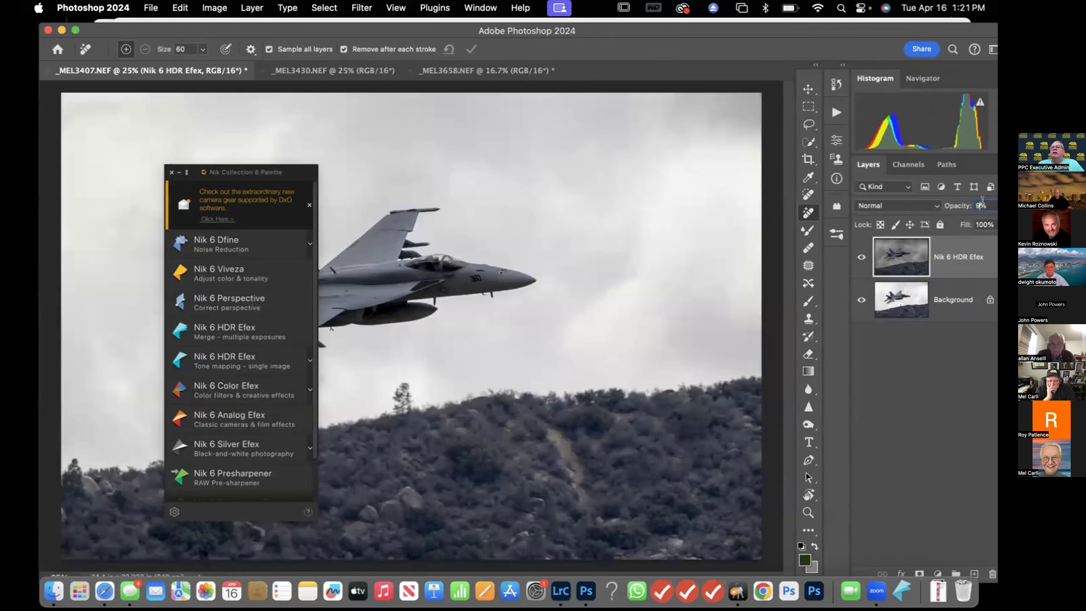
text(5)
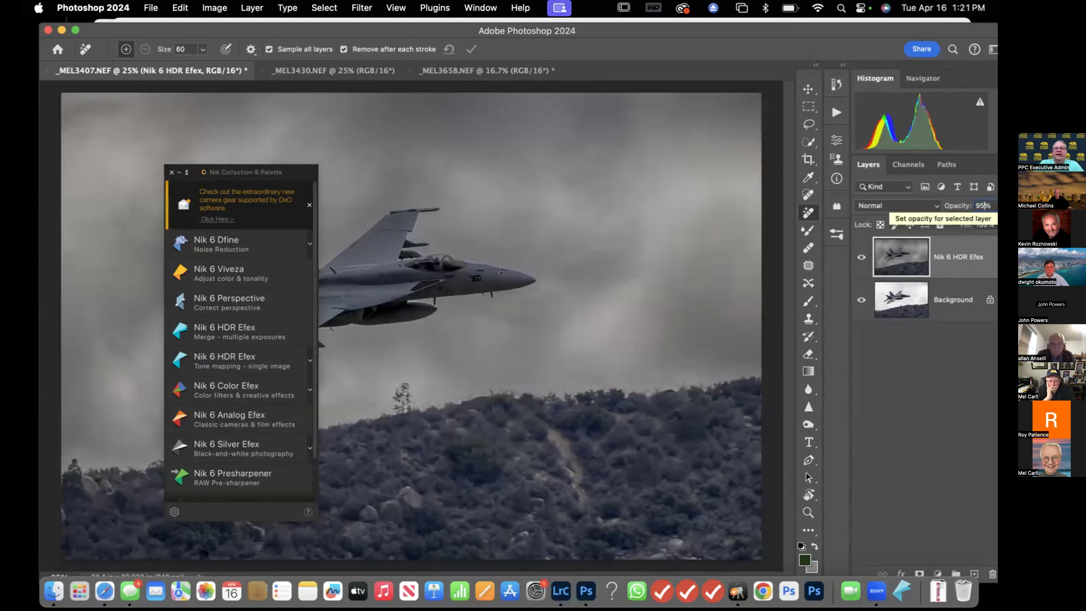
click(958, 363)
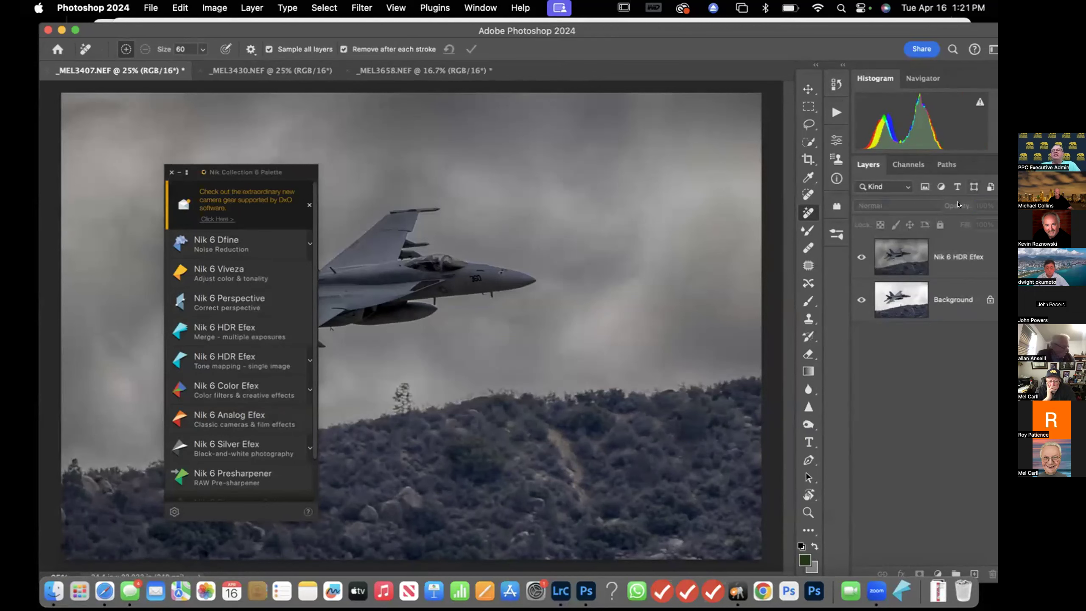
click(856, 257)
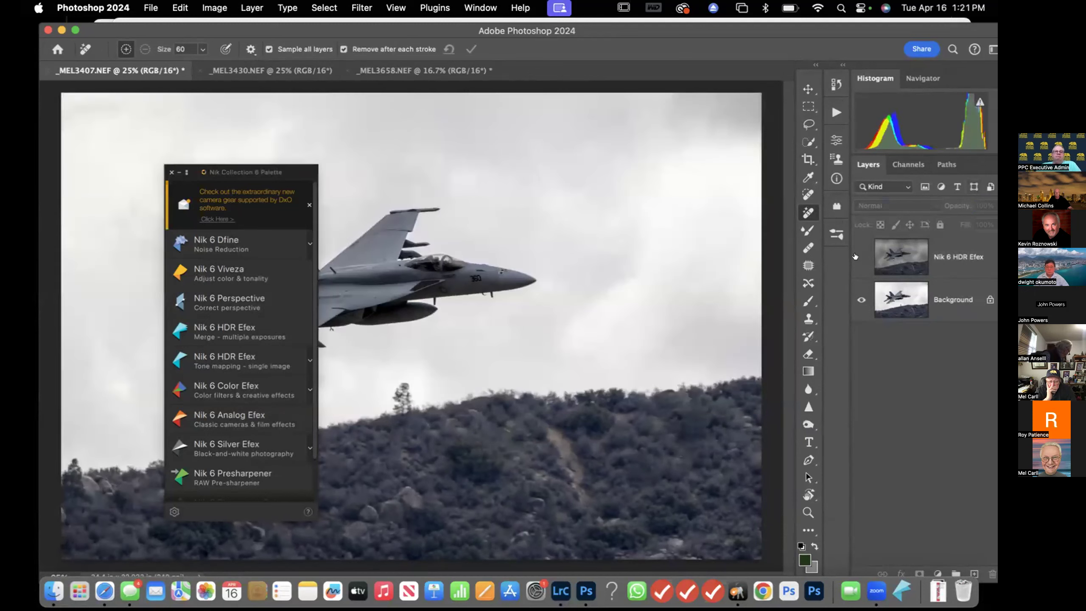
click(856, 257)
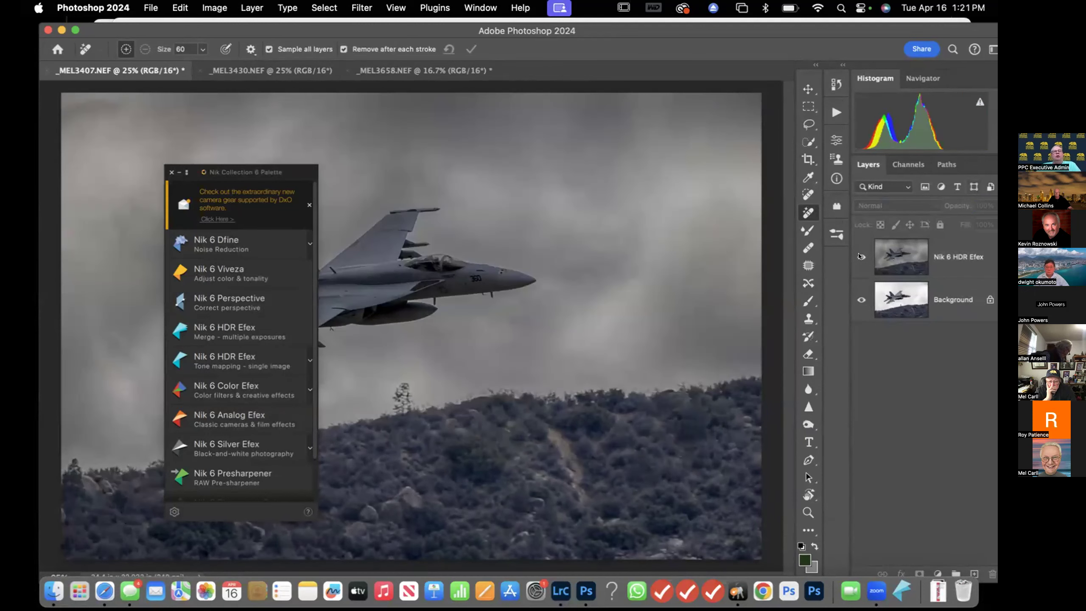
Open Nik 6 Color Efex, filter by Favorites and add the Darken / Lighten Center filter
click(230, 388)
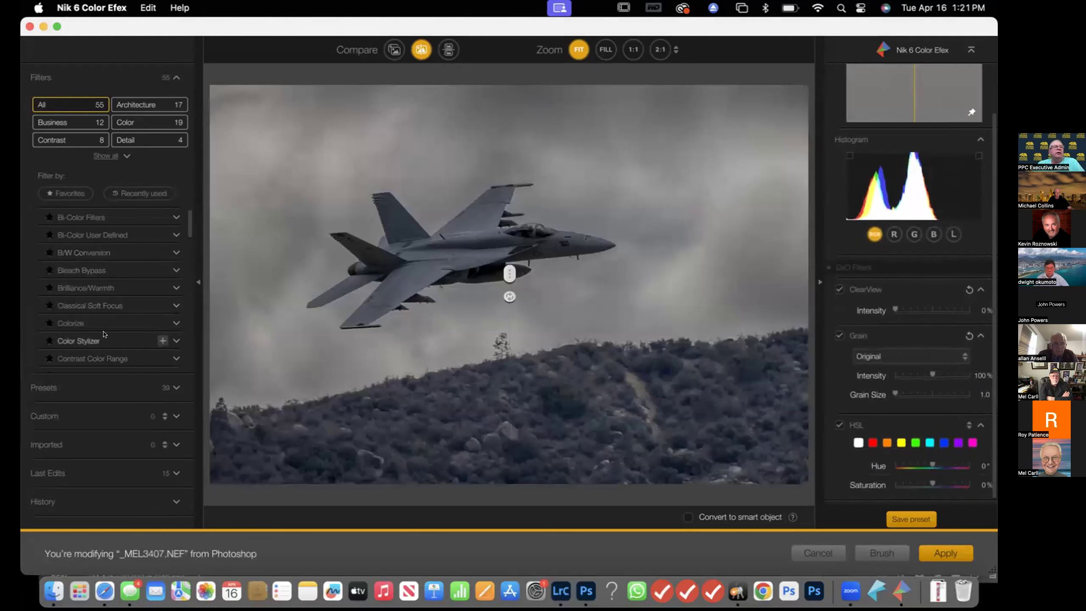
click(78, 191)
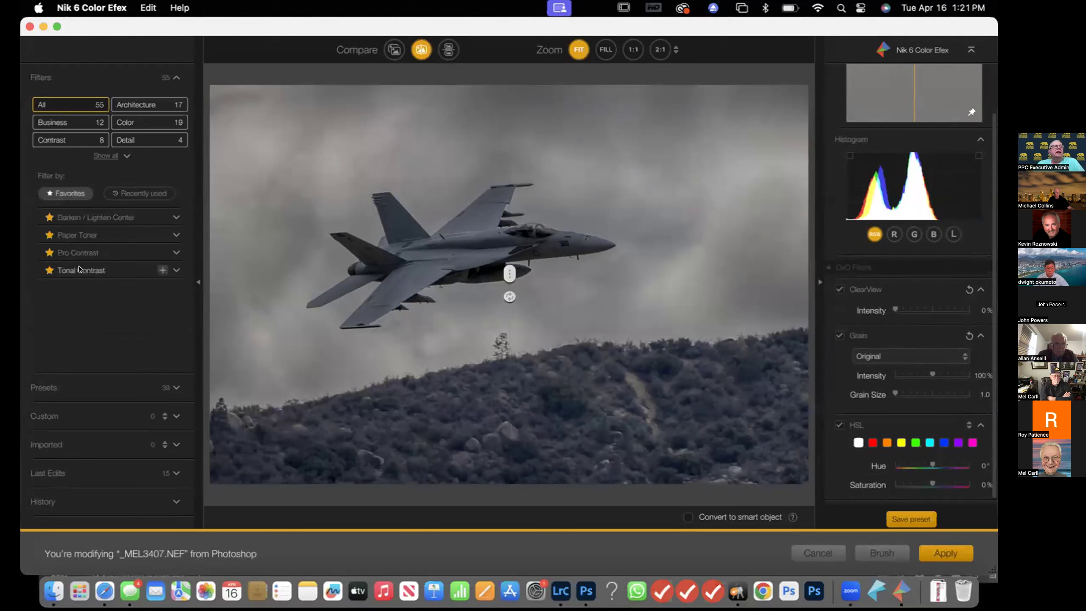
click(92, 218)
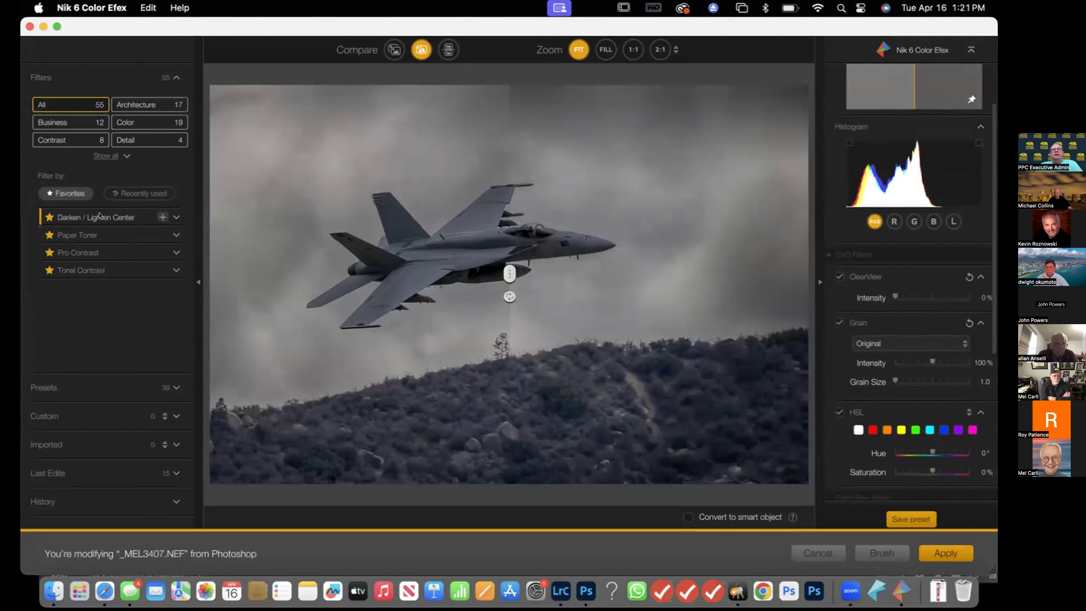
Place the Darken / Lighten Center on the jet, set Center Size to 50%, and apply the filter
click(393, 49)
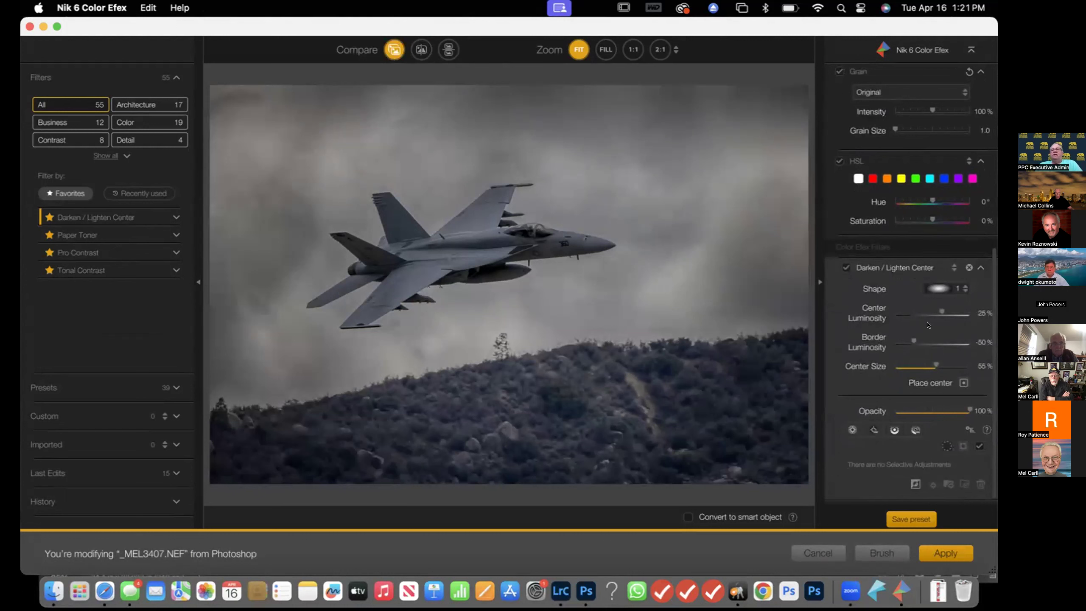
click(961, 381)
click(474, 233)
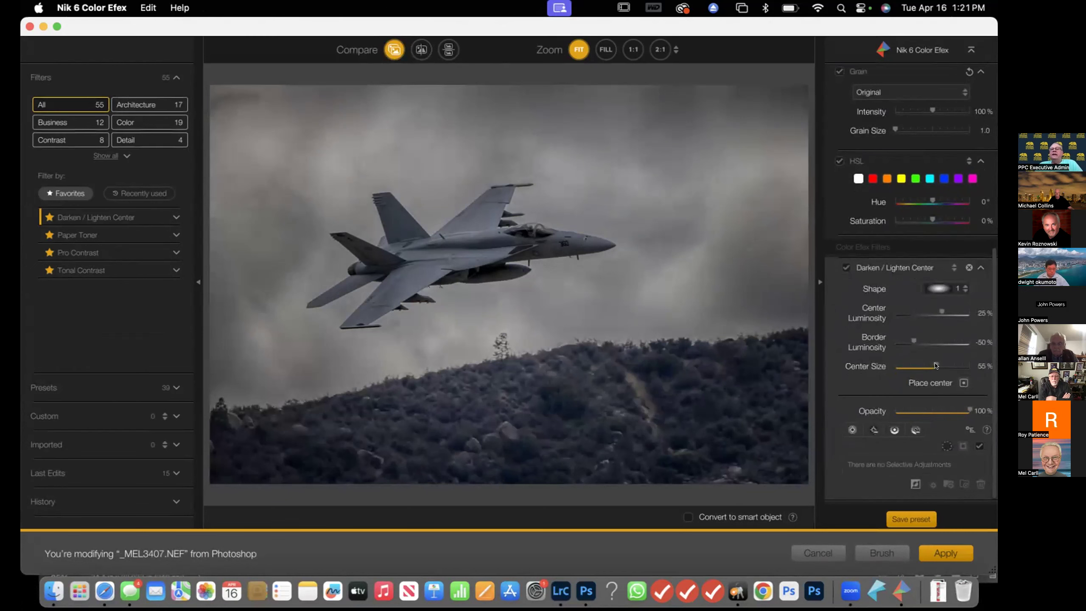
mouse_move(936, 366)
mouse_down()
mouse_move(961, 365)
mouse_move(879, 366)
mouse_move(958, 365)
mouse_move(933, 366)
mouse_up()
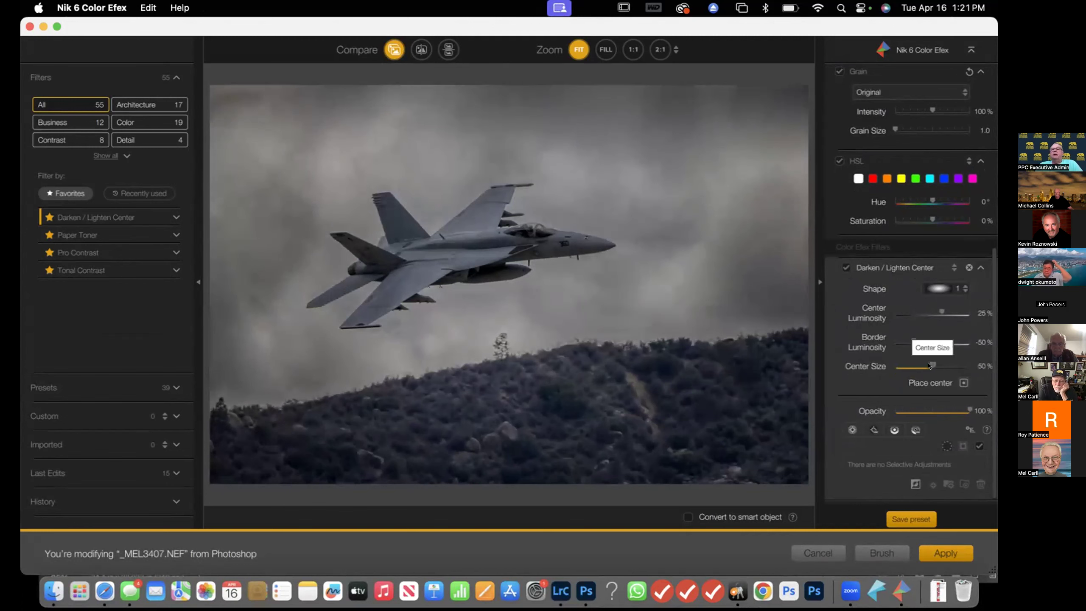
click(945, 554)
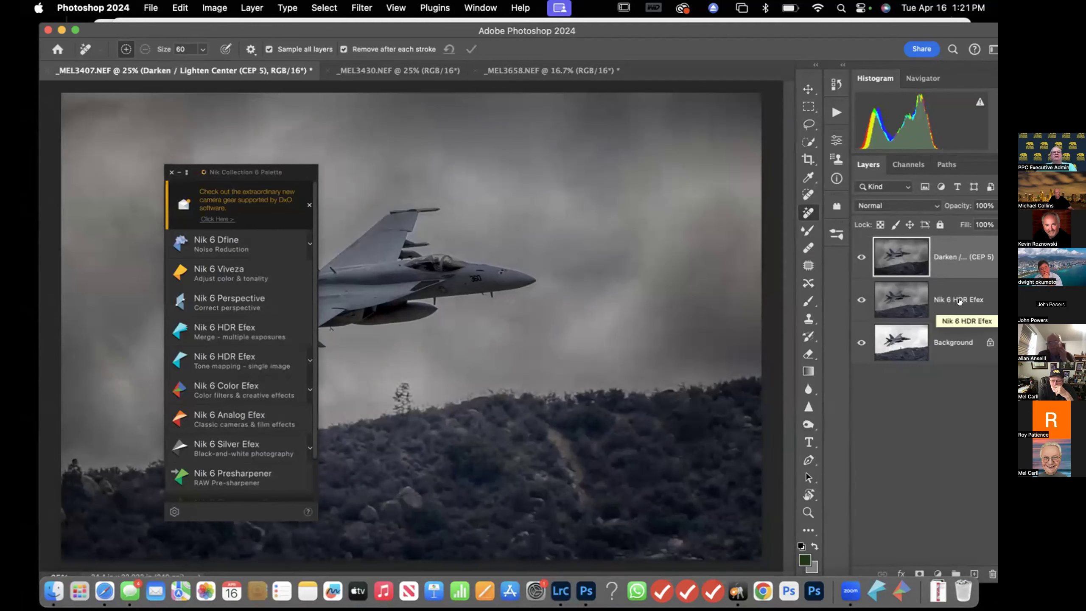
Toggle the Darken / Lighten Center and Nik 6 HDR Efex layers' visibility to compare the effects
click(855, 256)
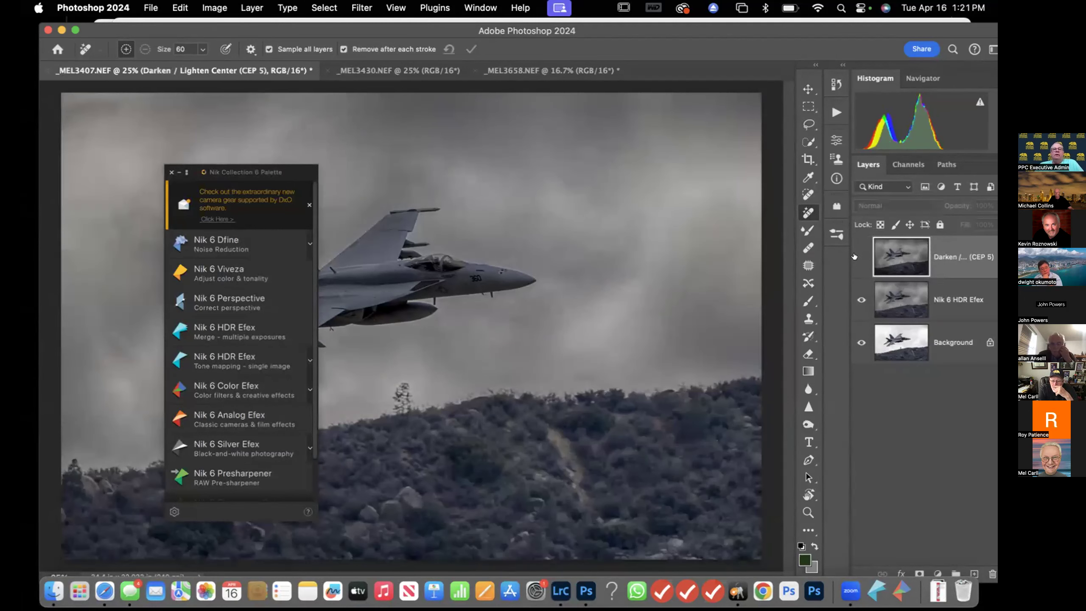
click(855, 256)
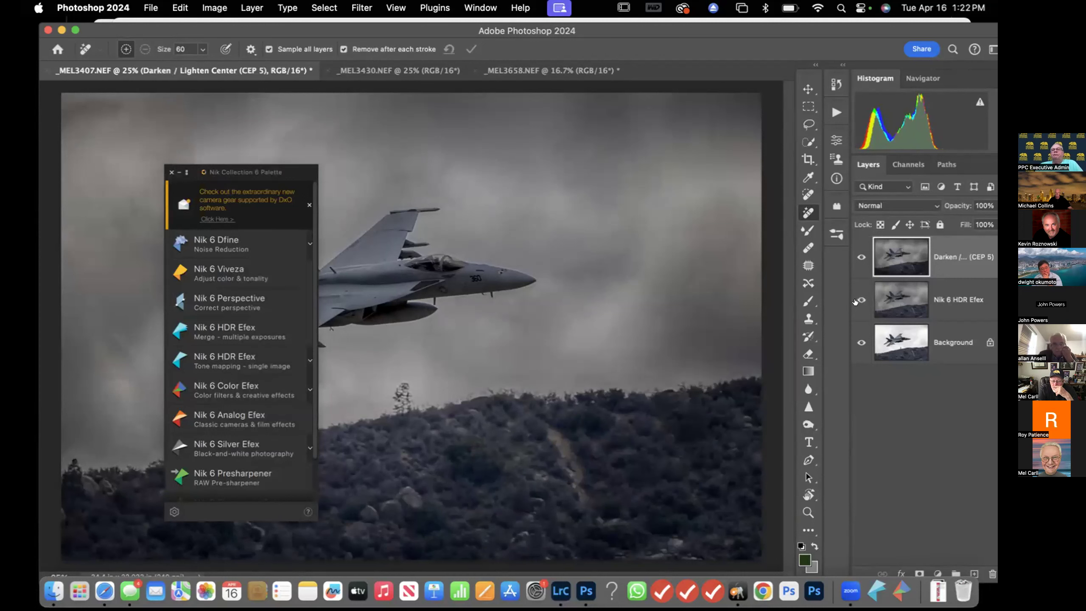
click(855, 257)
click(855, 300)
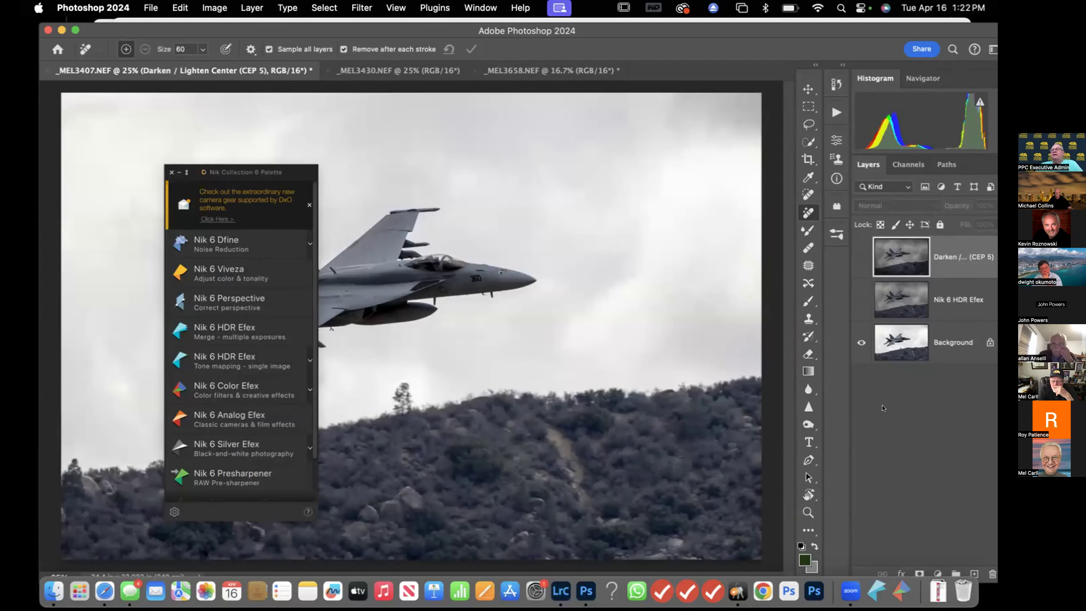
click(861, 299)
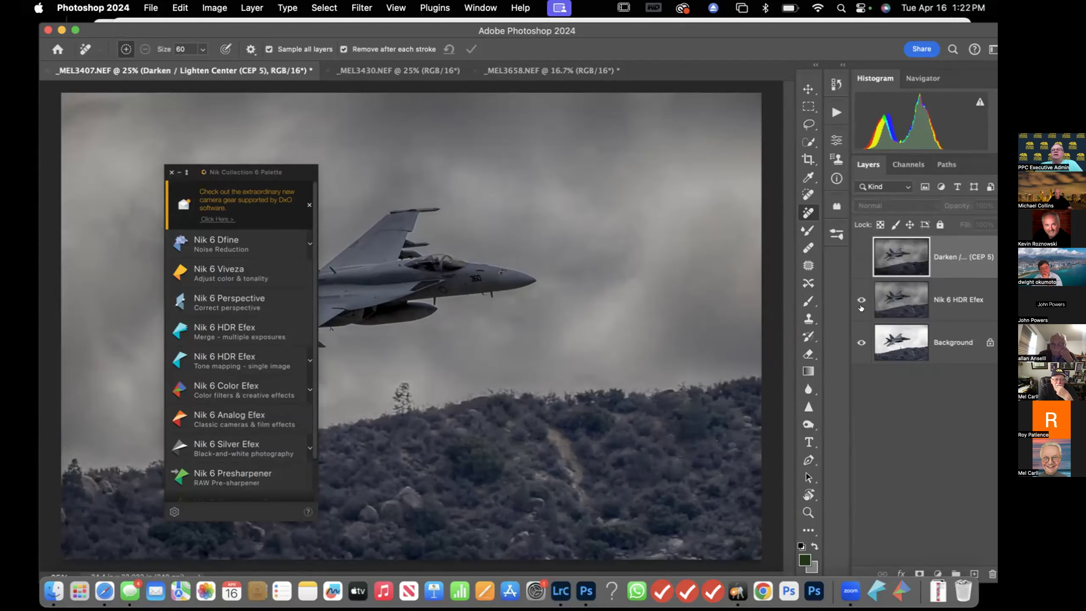
click(859, 257)
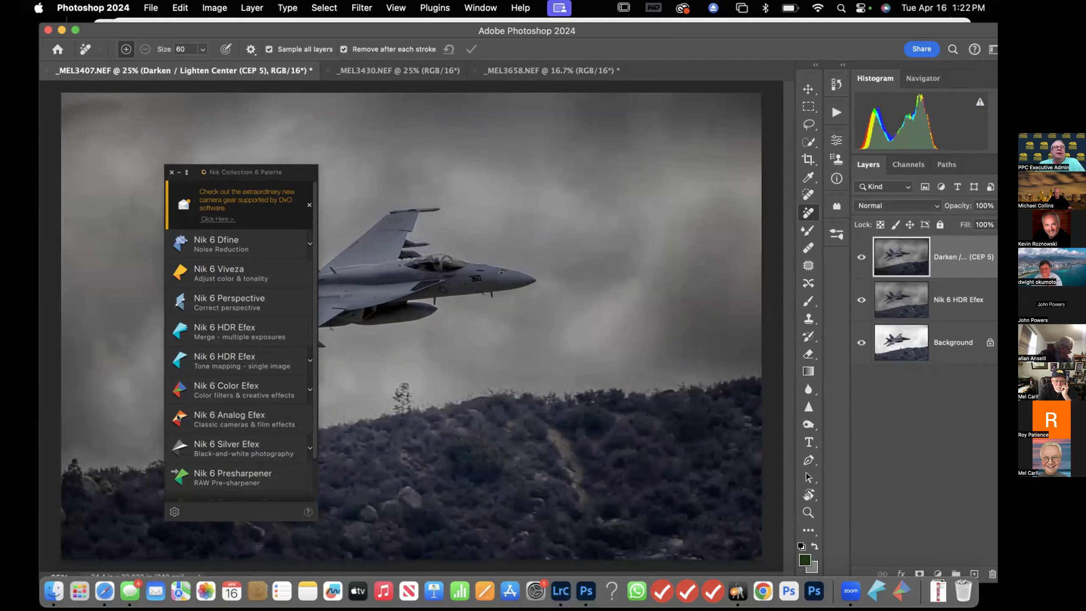
Open Nik 6 Color Efex again and add the Tonal Contrast and Paper Toner filters
click(232, 386)
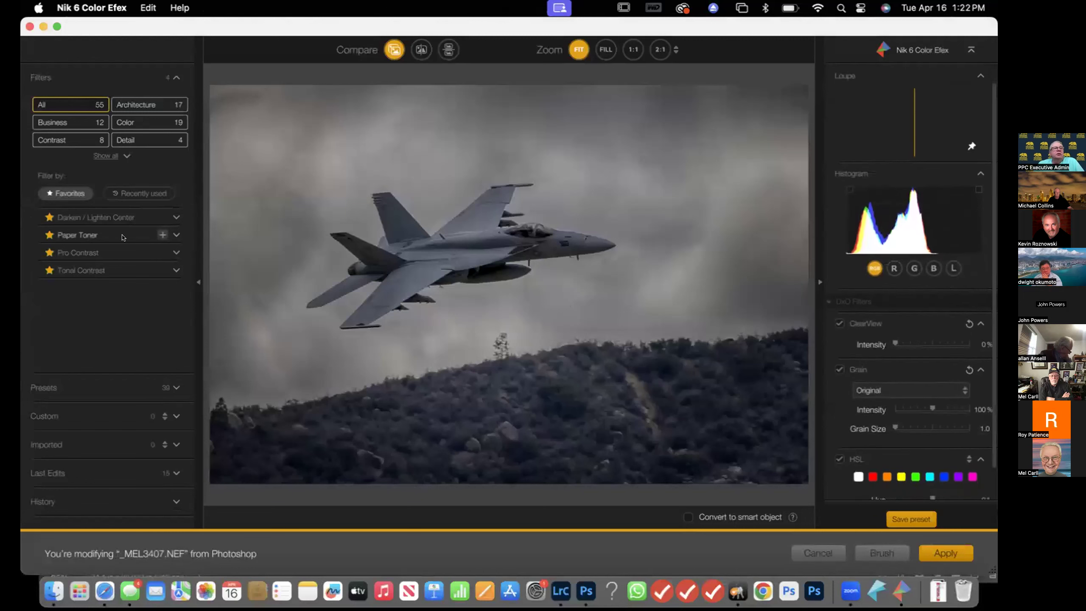
click(161, 270)
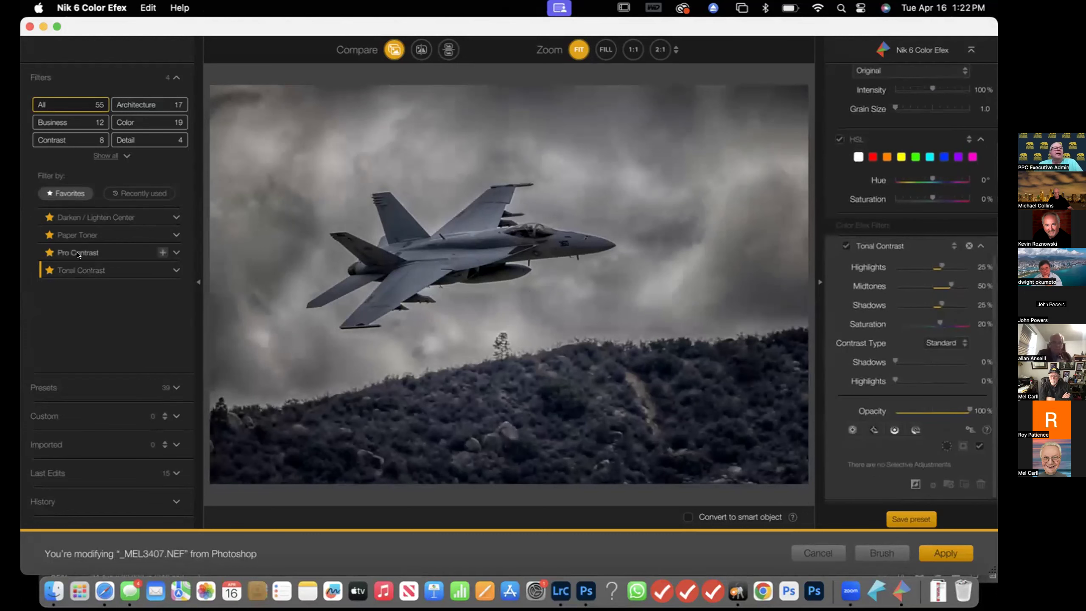
click(163, 234)
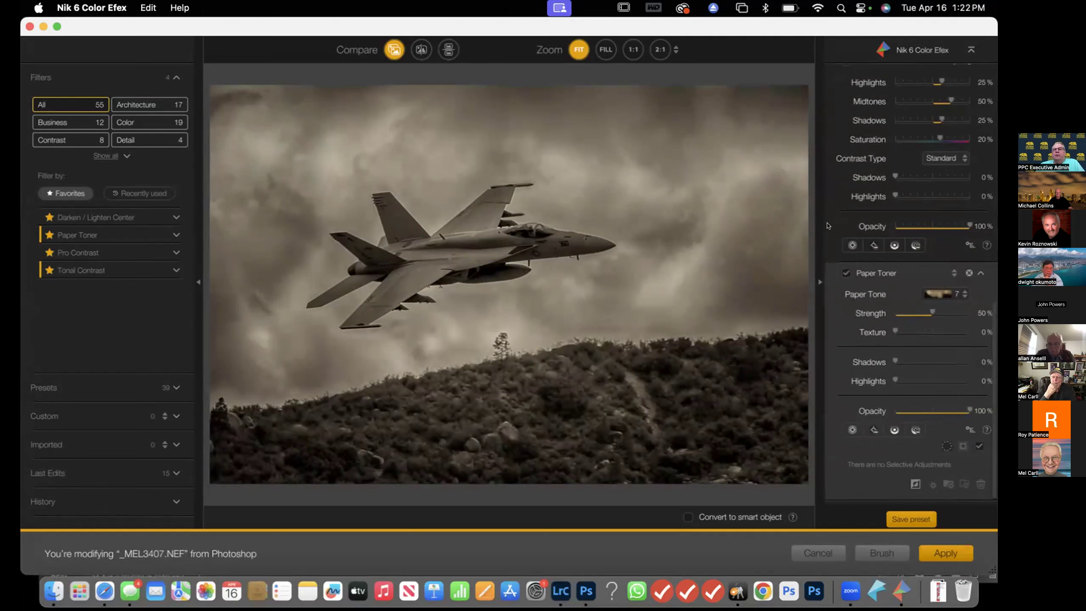
Toggle the Paper Toner and Tonal Contrast sections on and off to compare, then apply the Color Efex filters
click(844, 272)
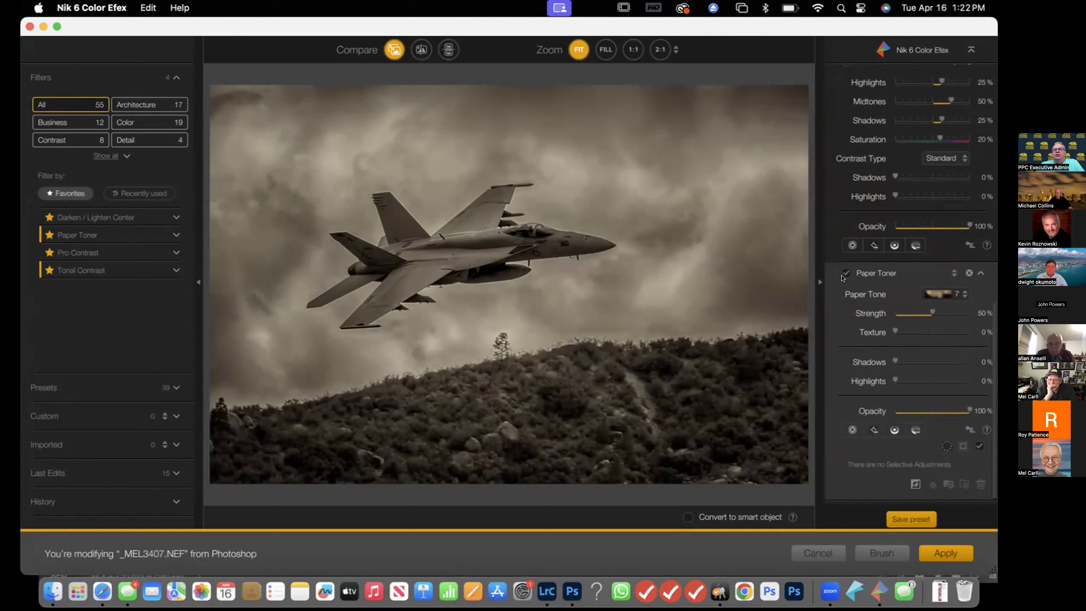
scroll(858, 234, up, 5)
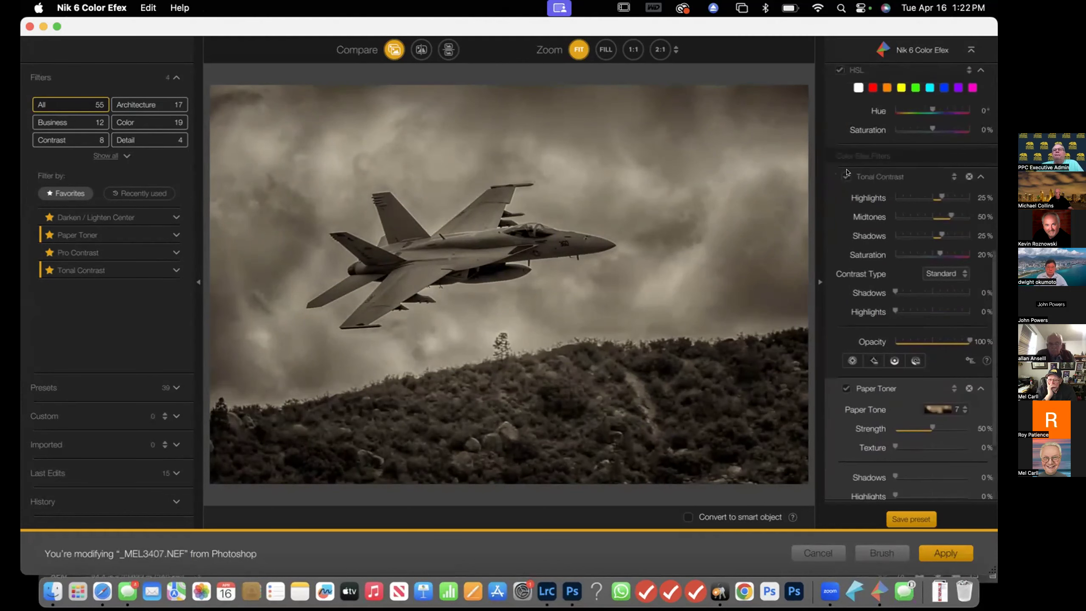
click(847, 172)
click(847, 172)
click(847, 173)
click(847, 173)
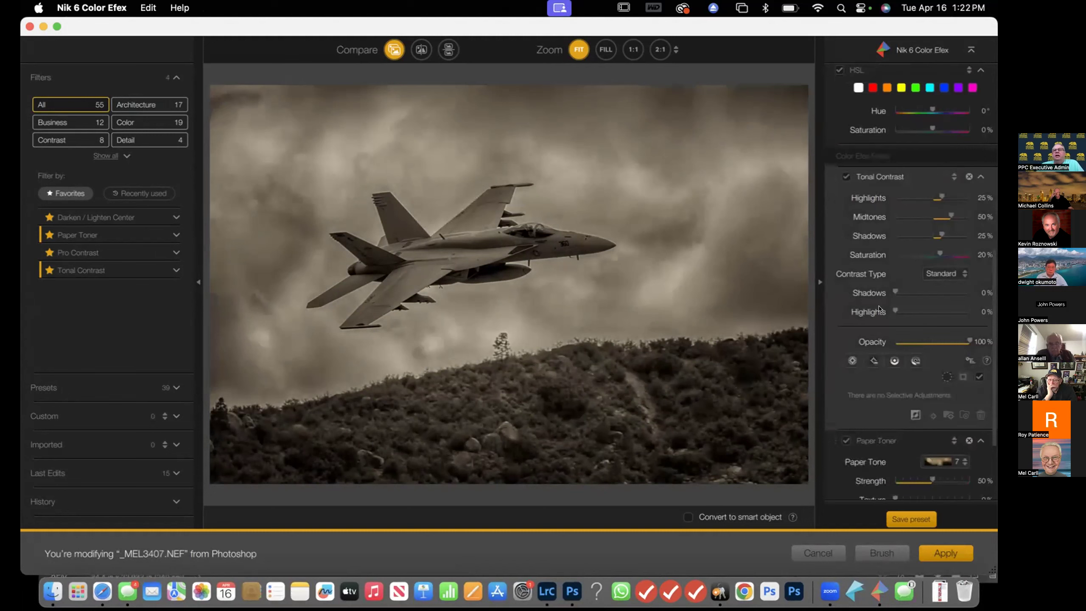
scroll(885, 352, down, 3)
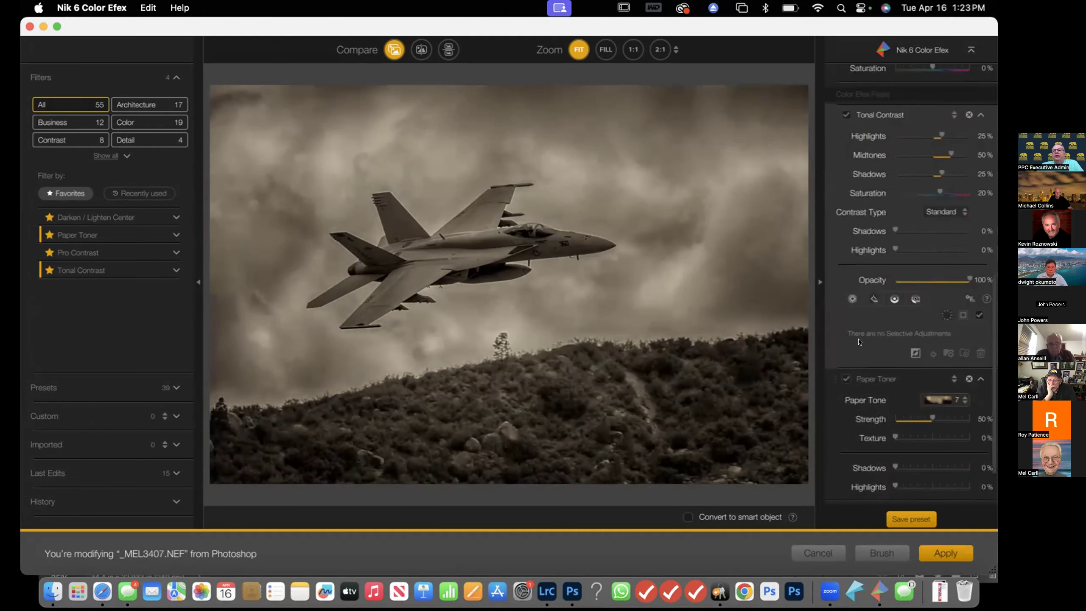
click(940, 552)
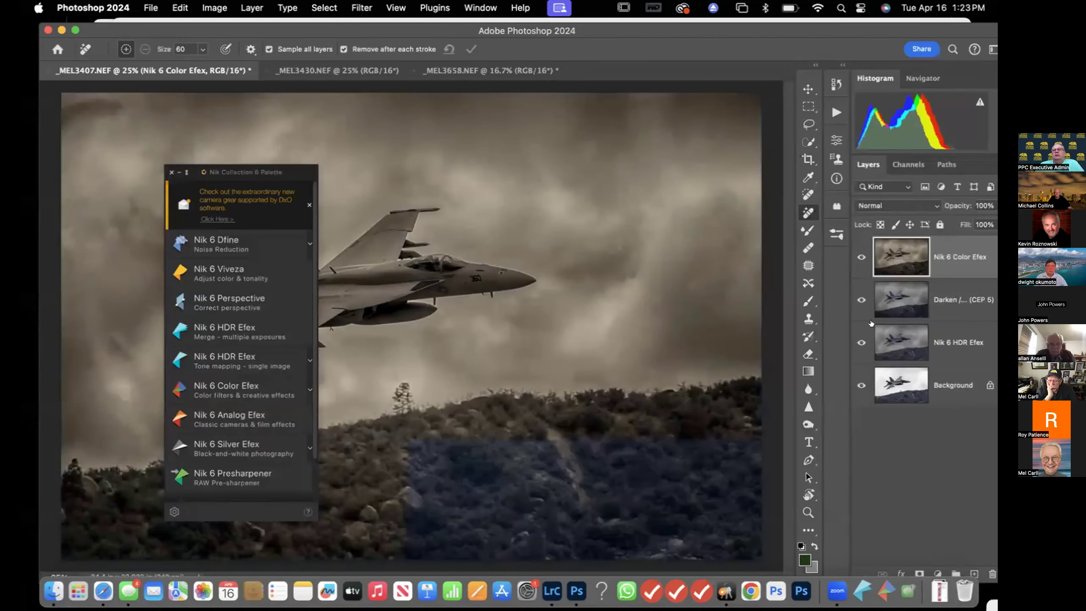
Switch the Nik 6 Color Efex, Darken / Lighten and Nik 6 HDR Efex layers off and back on to compare results
click(862, 257)
click(862, 300)
click(862, 343)
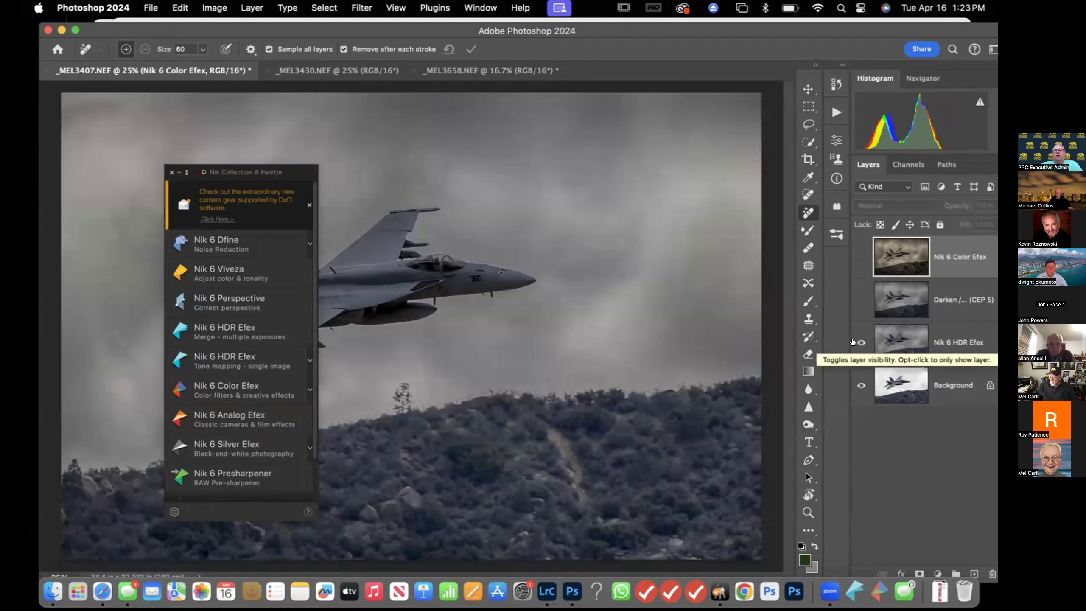
click(856, 300)
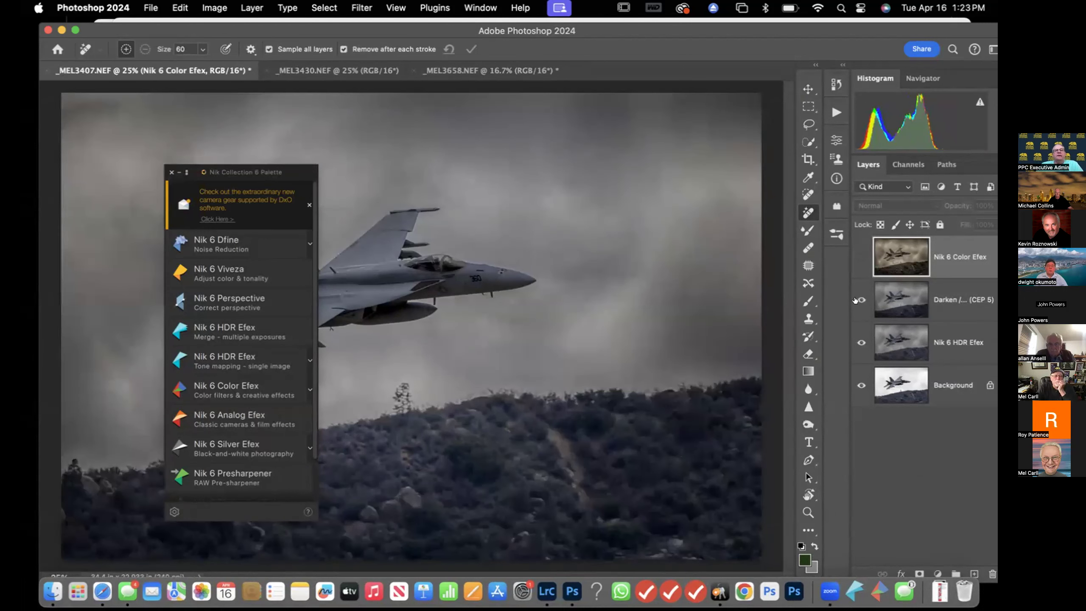
click(854, 258)
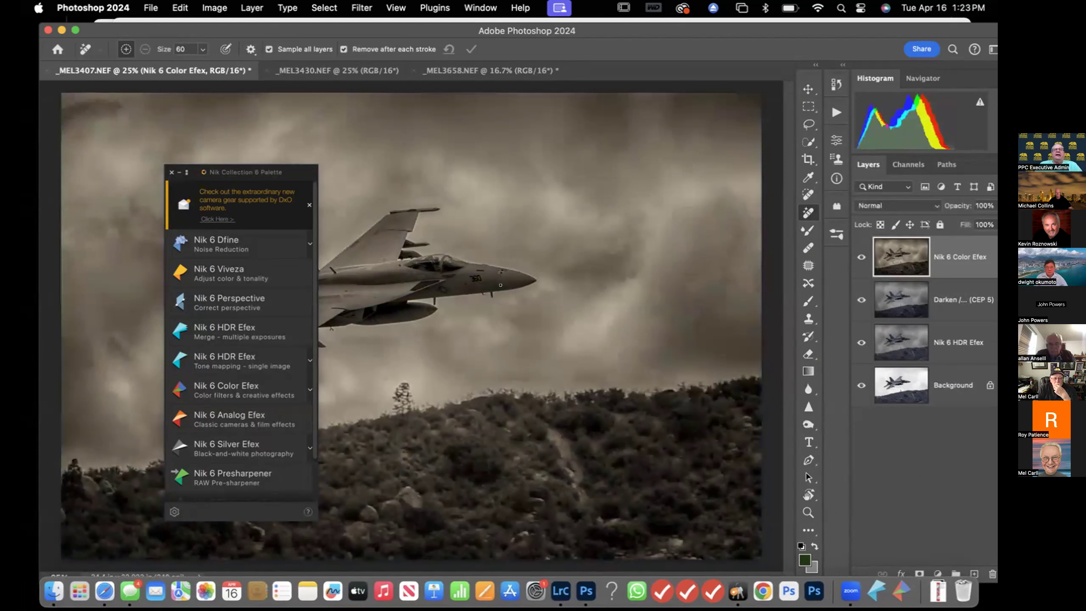
Switch to the _MEL3430.NEF jet image and open it in Nik 6 HDR Efex single-image tone mapping
drag(307, 168, 200, 118)
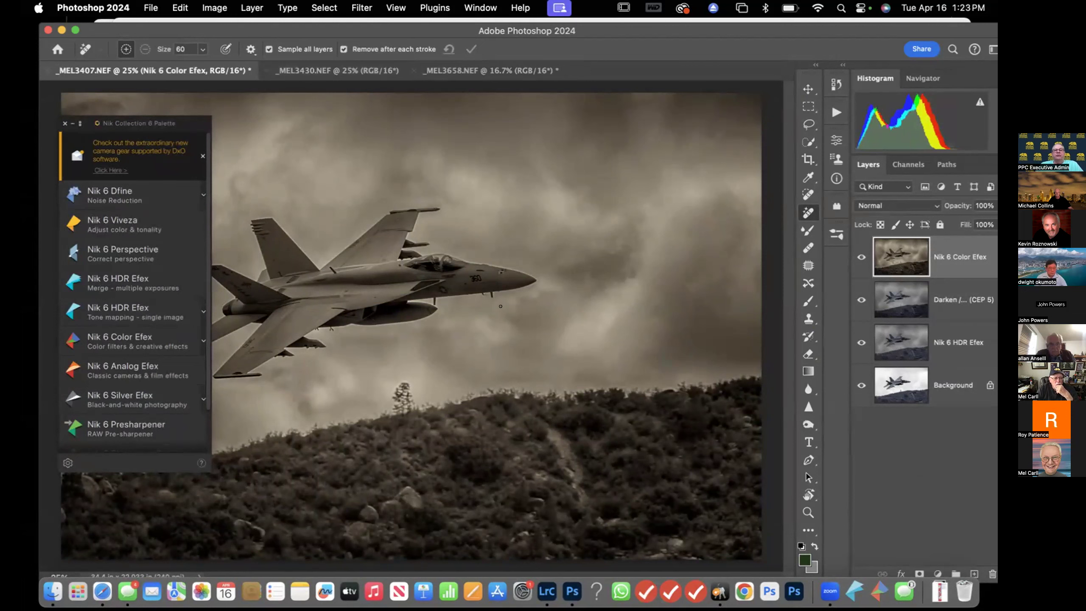
click(387, 70)
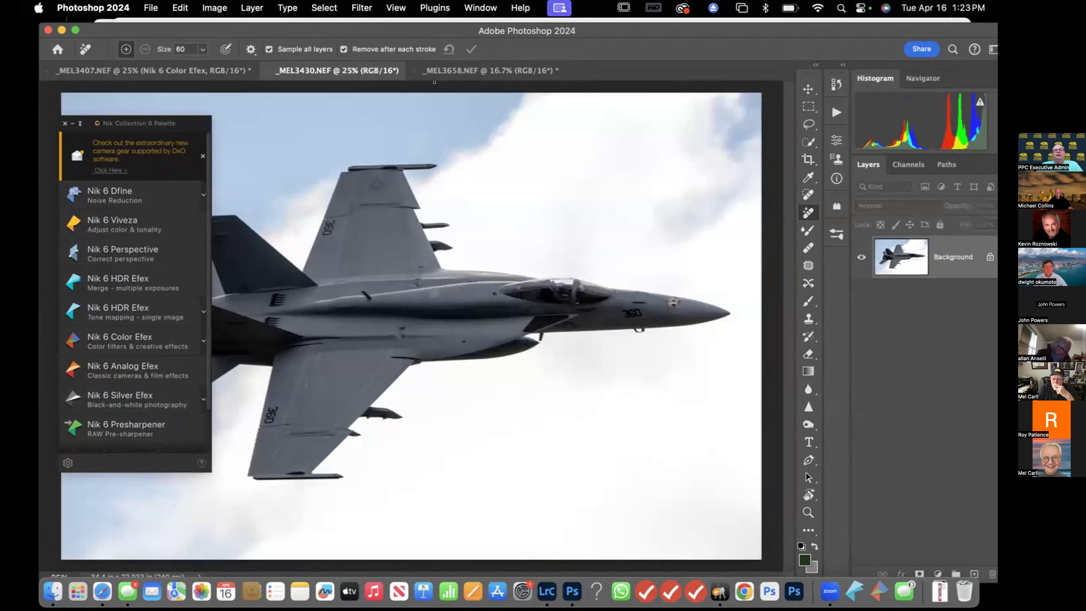
click(126, 312)
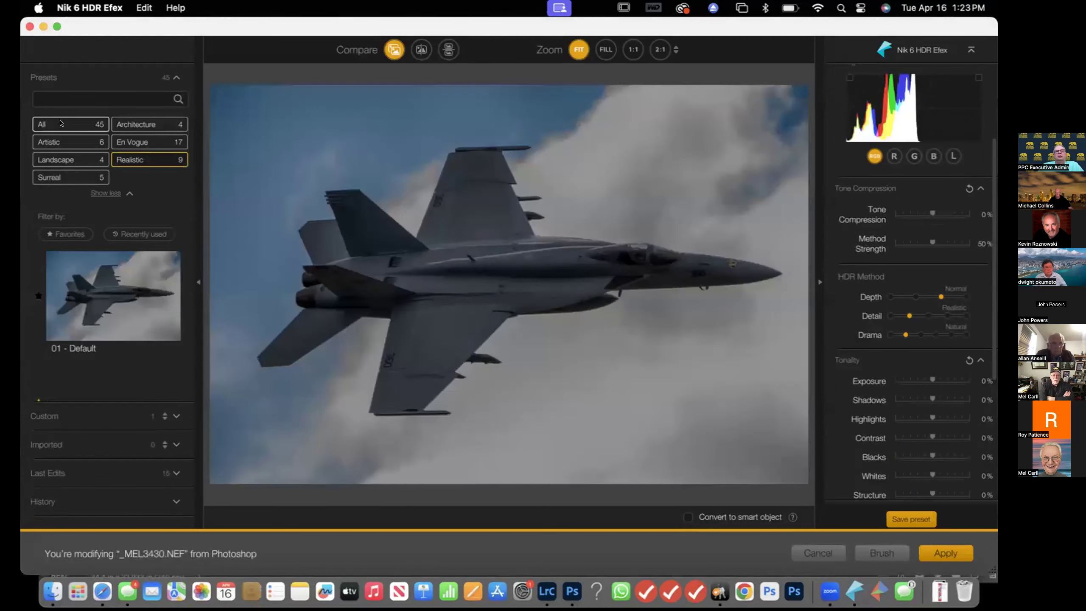
Browse the HDR Efex presets and try the Surreal preset 17 - Sinister
click(61, 123)
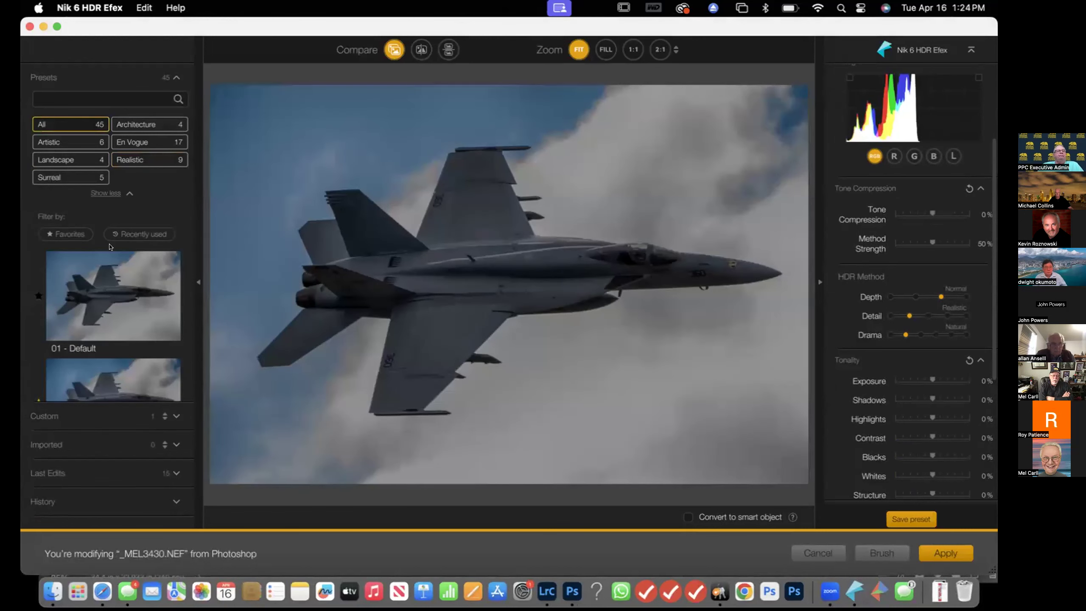
scroll(134, 319, down, 3)
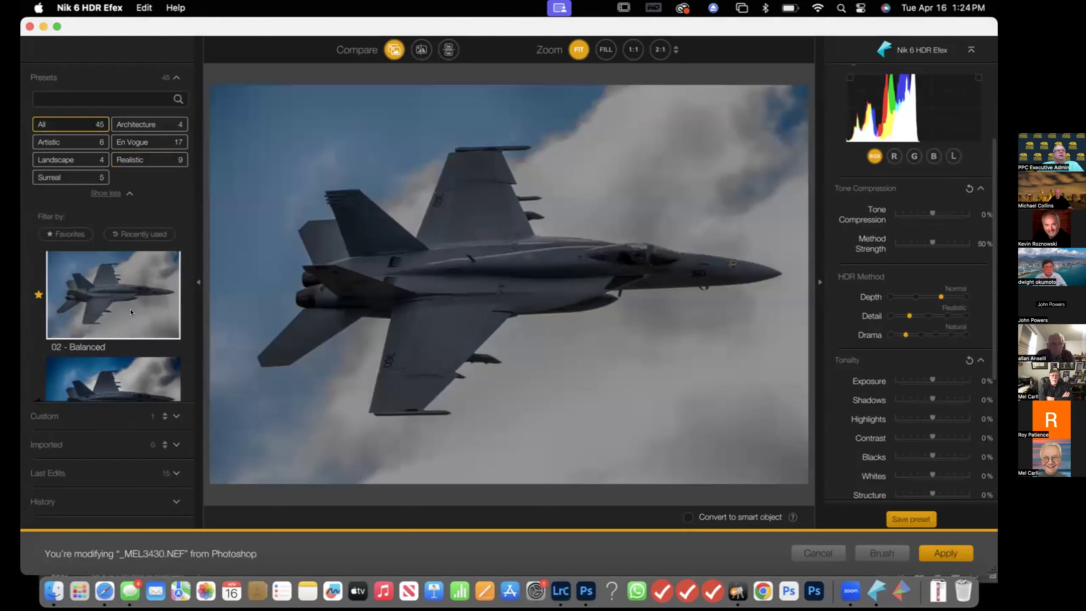
scroll(131, 309, down, 2)
click(130, 362)
scroll(131, 360, down, 2)
click(80, 182)
scroll(121, 309, down, 1)
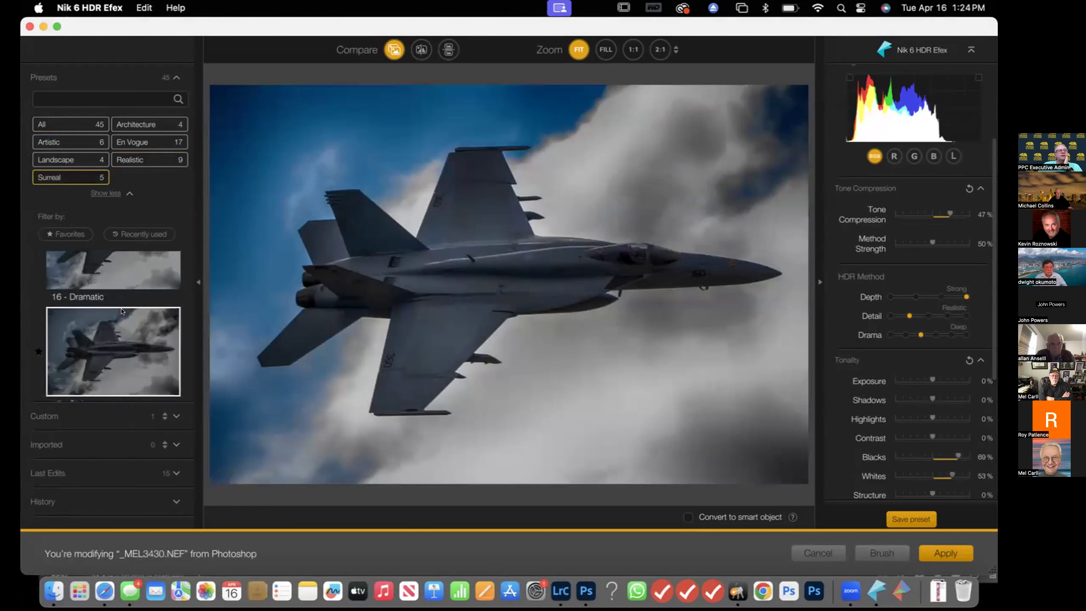
scroll(122, 311, down, 1)
click(114, 324)
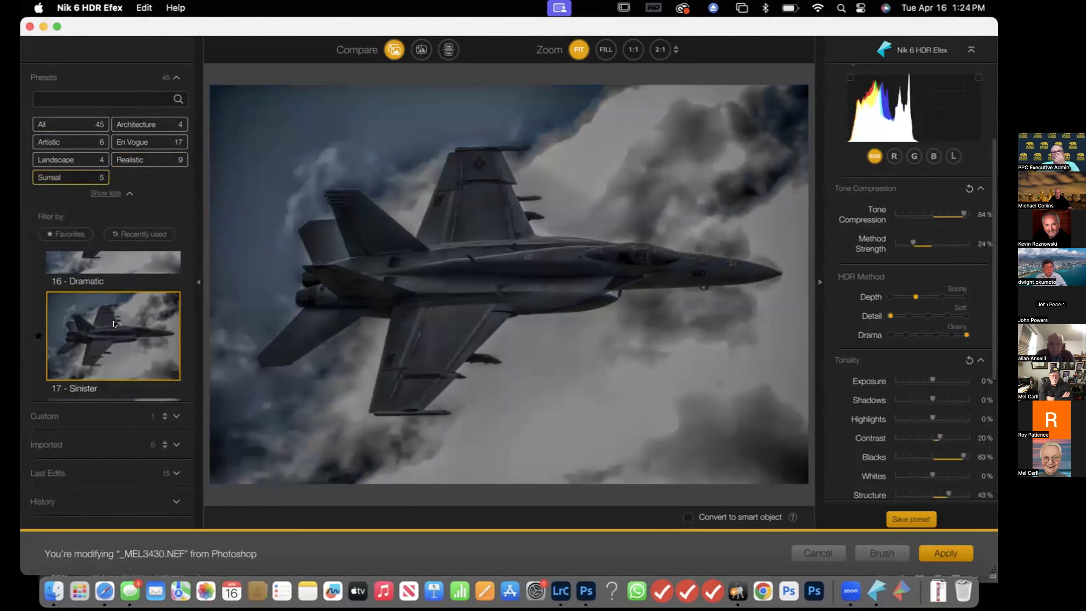
Try the Artistic presets 11 - Structurized 2 and 10 - Structurized 1 on the jet
click(76, 144)
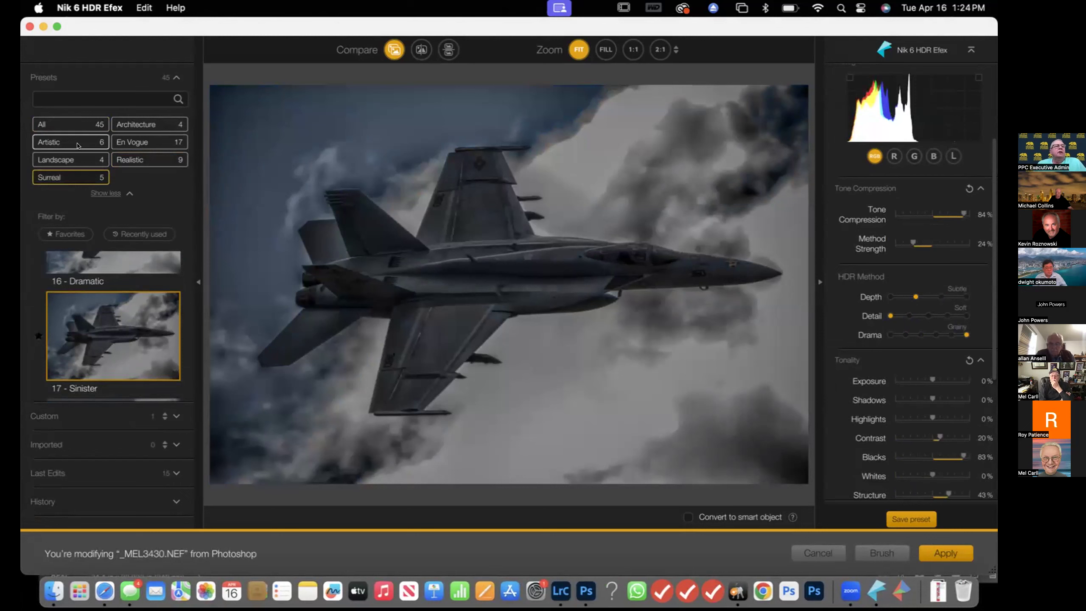
click(124, 310)
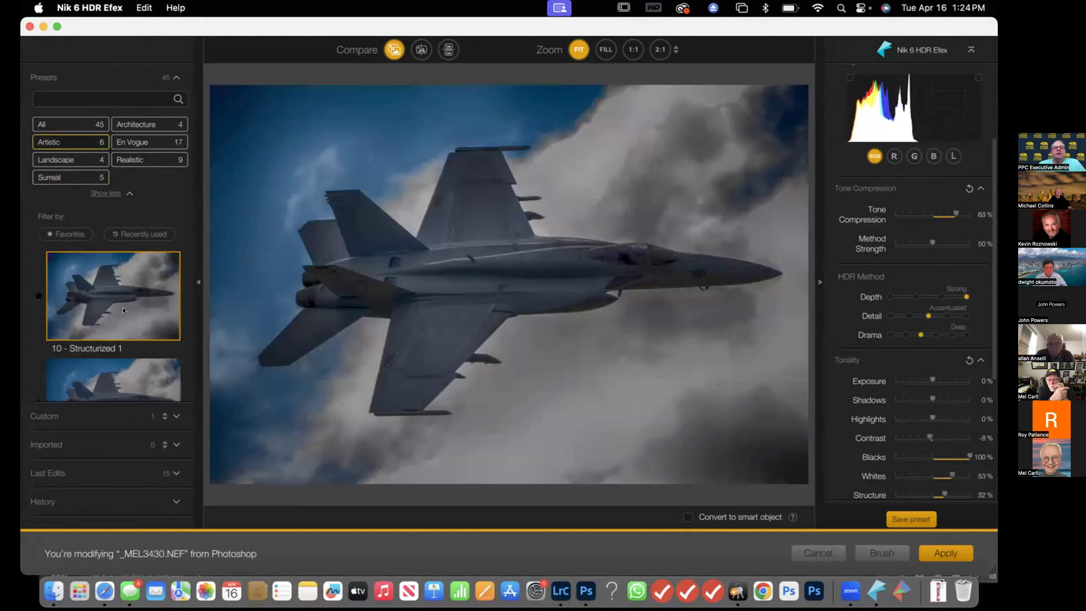
scroll(124, 310, down, 3)
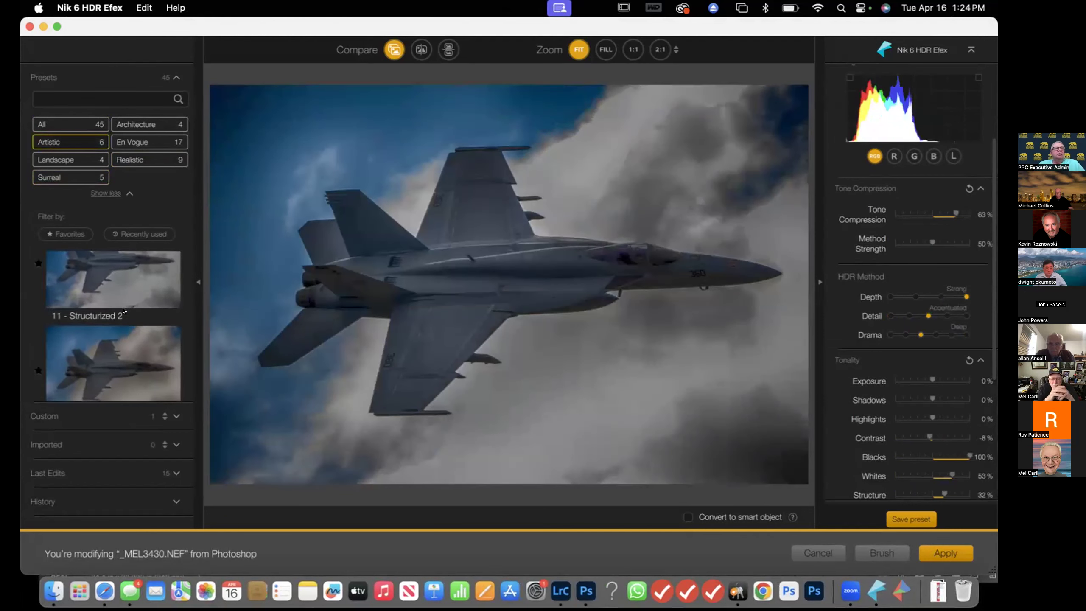
click(123, 310)
scroll(123, 311, up, 2)
scroll(123, 310, up, 2)
click(123, 310)
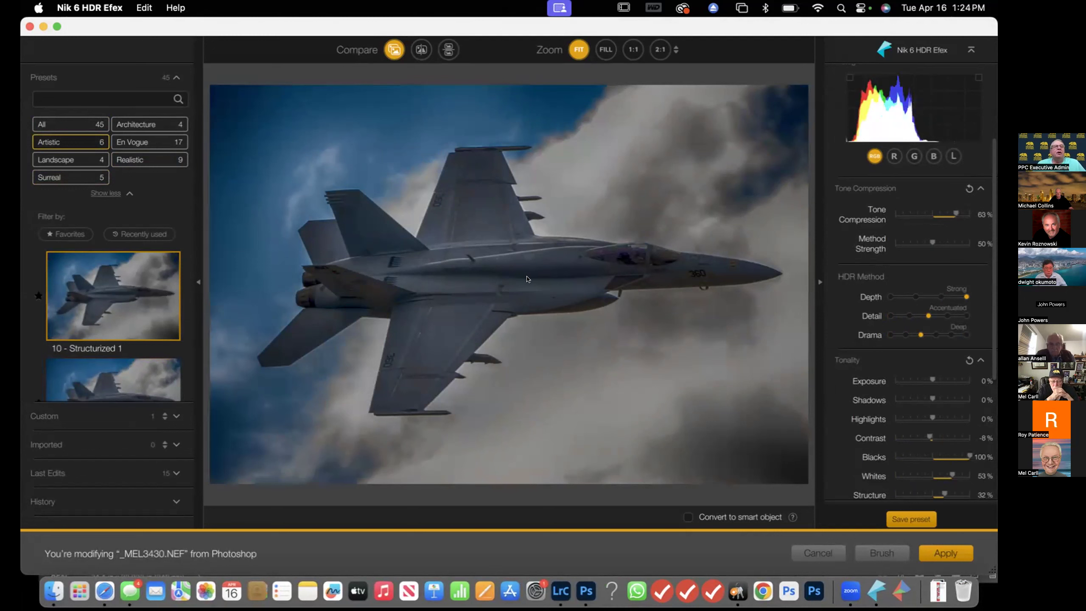
Choose the Realistic preset 02 - Balanced, compare it with the original, and apply HDR Efex
click(150, 159)
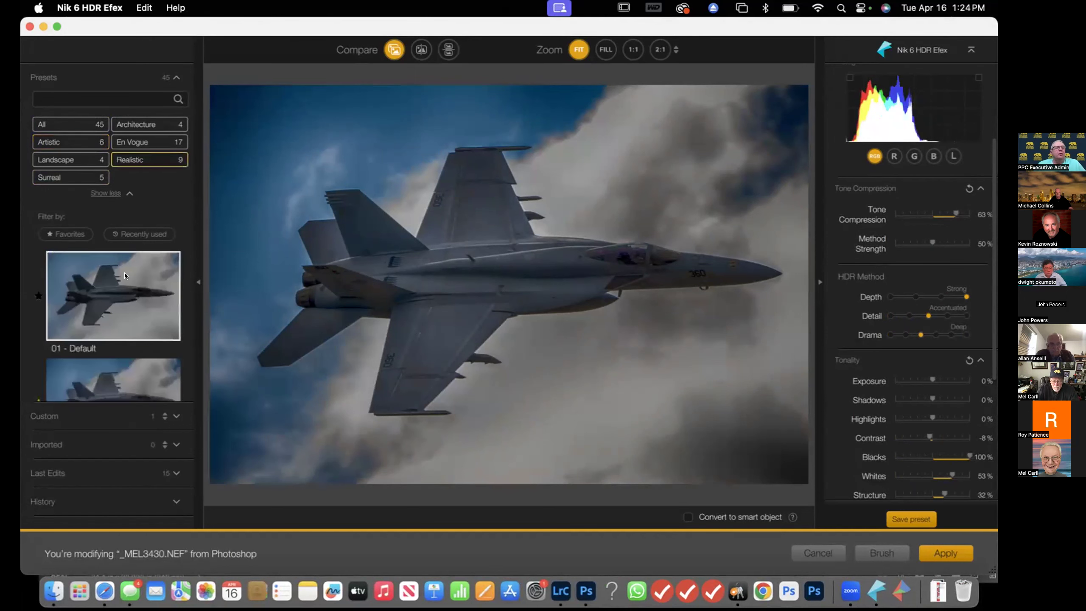
scroll(129, 273, down, 2)
click(129, 300)
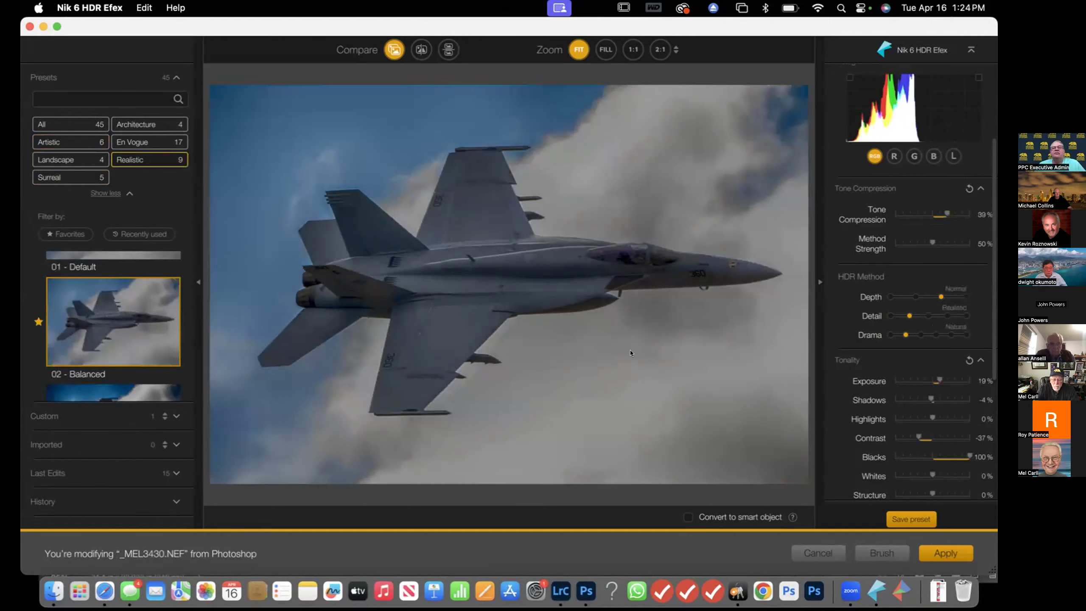
click(394, 49)
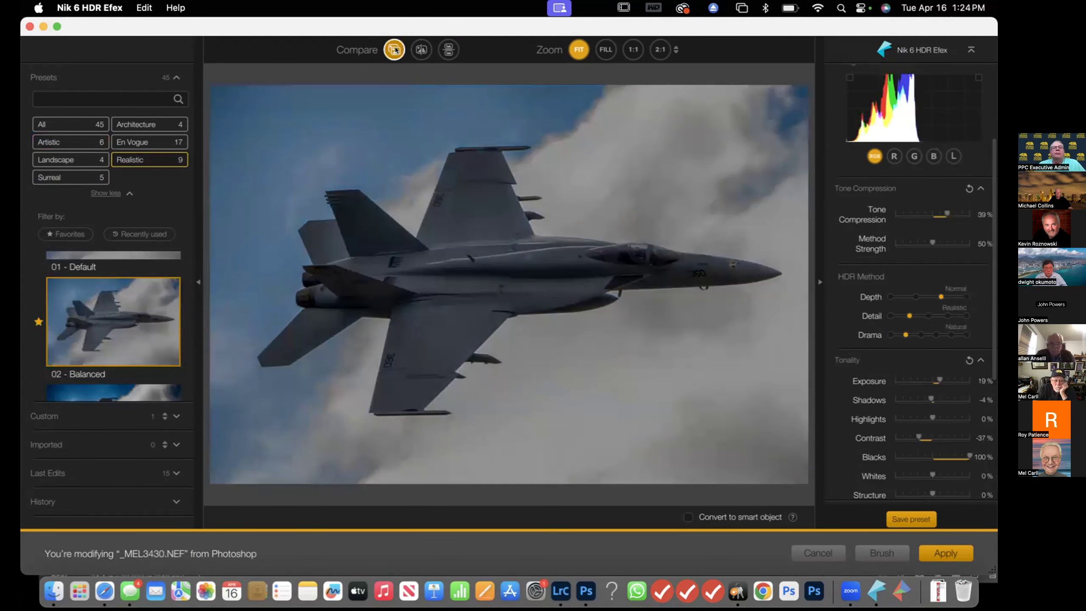
click(394, 50)
click(394, 50)
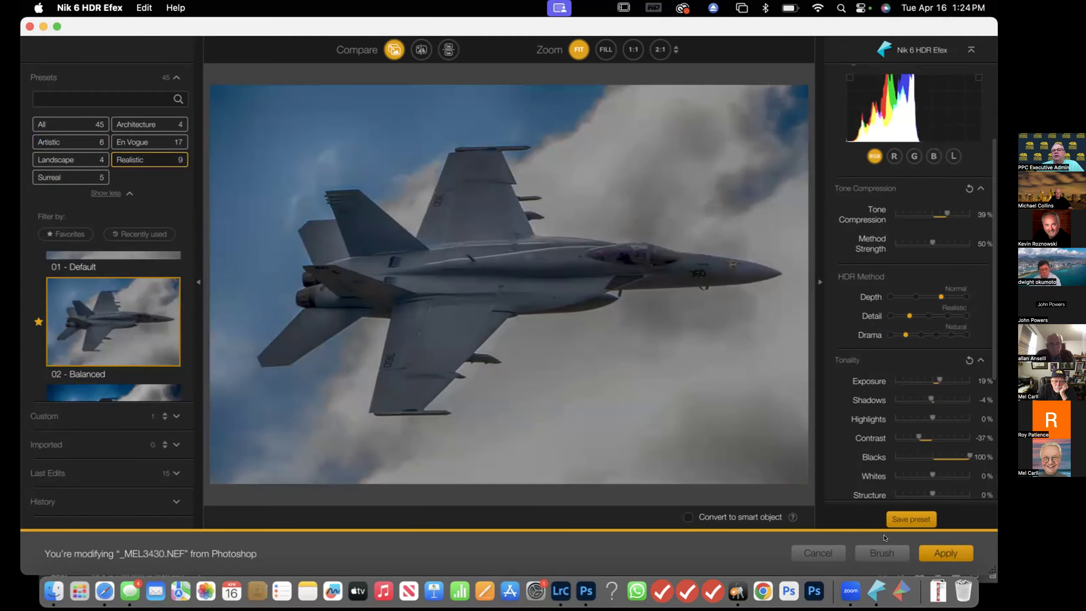
click(947, 553)
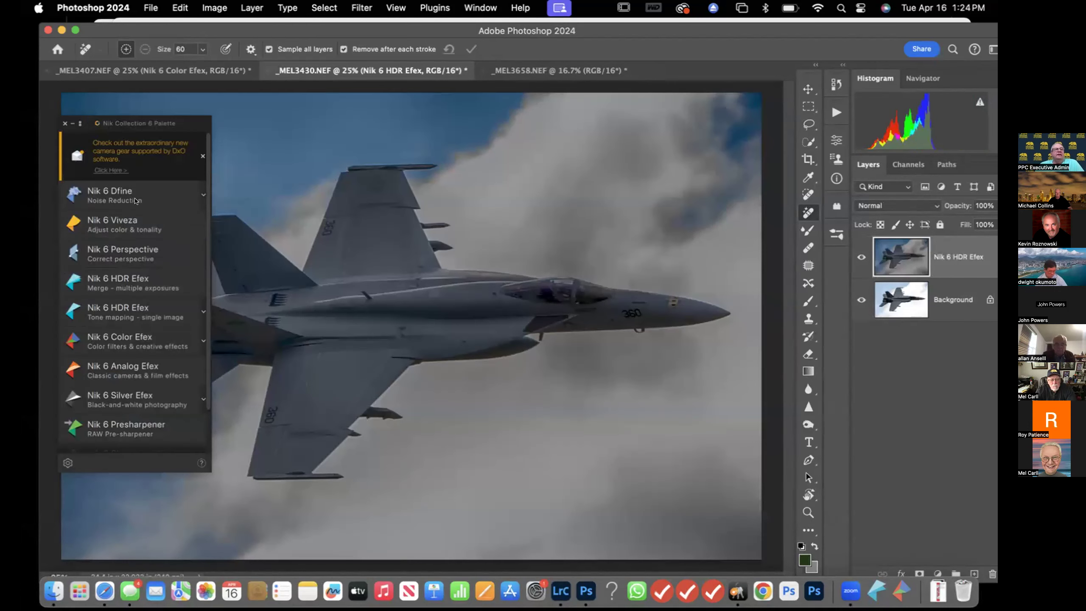
Add a Pro Contrast filter in Nik 6 Color Efex with Correct Color Cast 58%, Correct Contrast 34% and Dynamic Contrast 26%
click(125, 340)
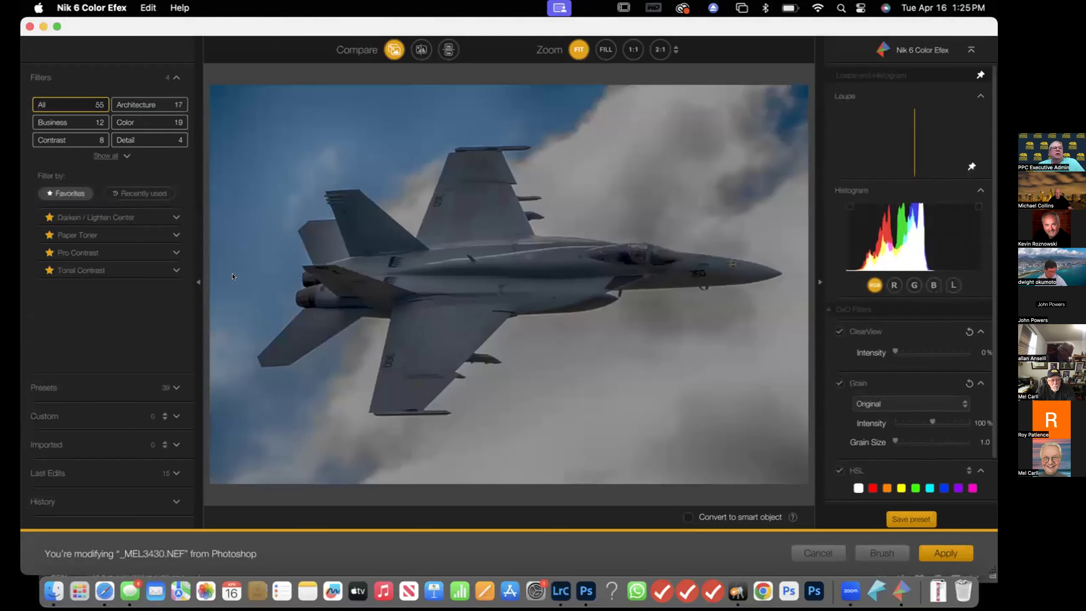
click(163, 252)
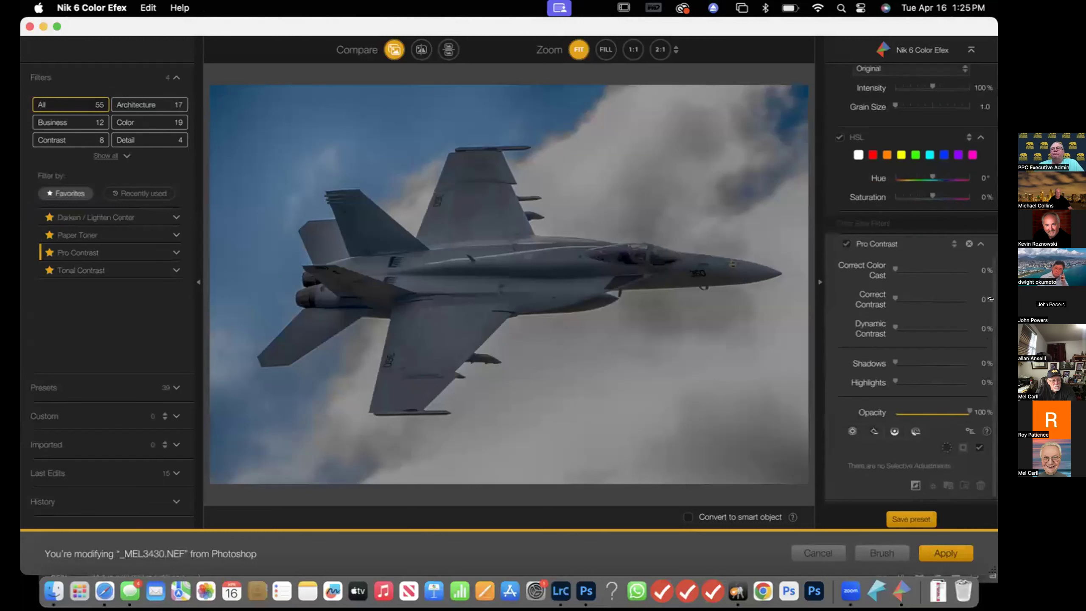
click(938, 268)
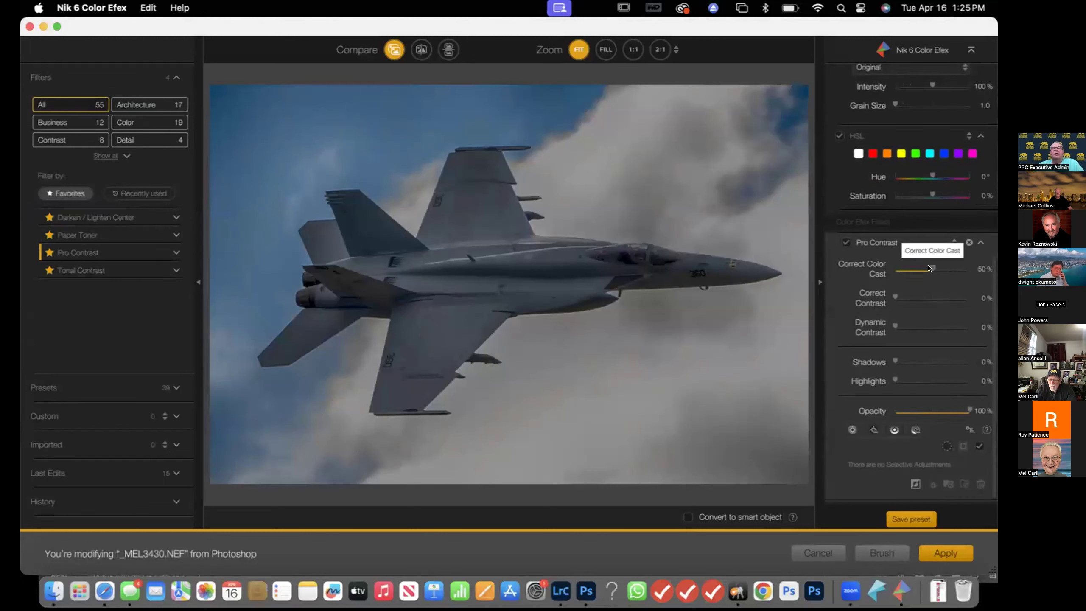
drag(937, 268, 936, 268)
drag(895, 297, 914, 326)
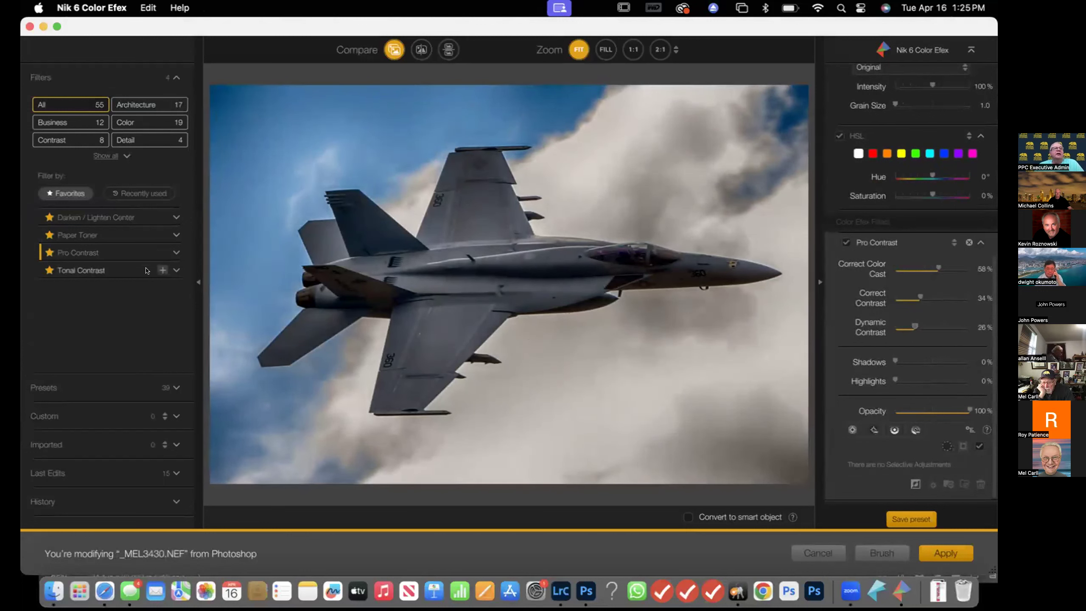
Add Tonal Contrast and Paper Toner filters, toggling the Pro Contrast section to compare along the way
click(161, 270)
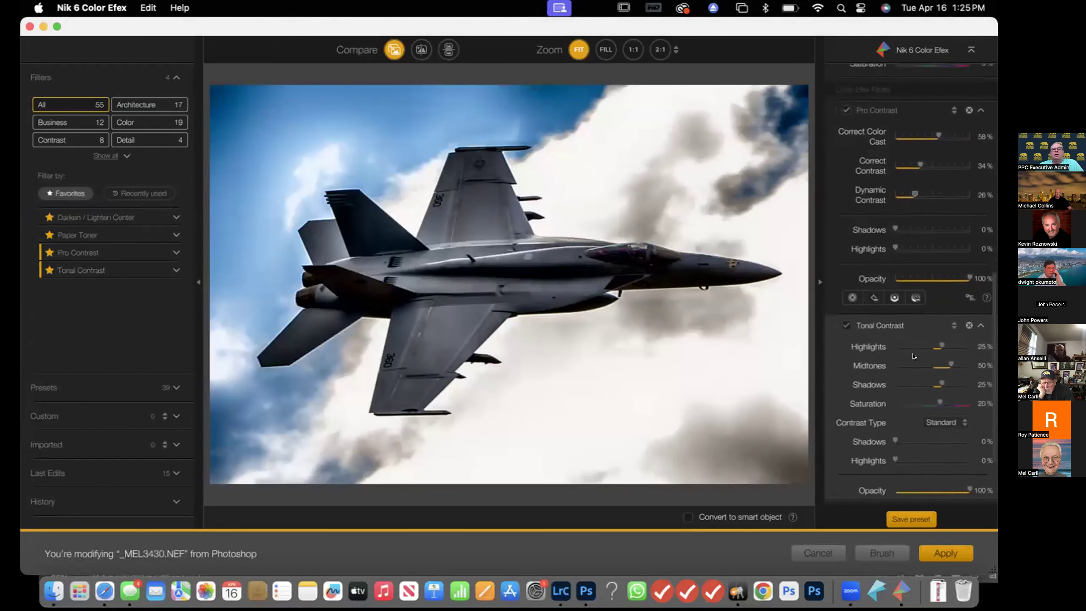
click(844, 246)
click(844, 247)
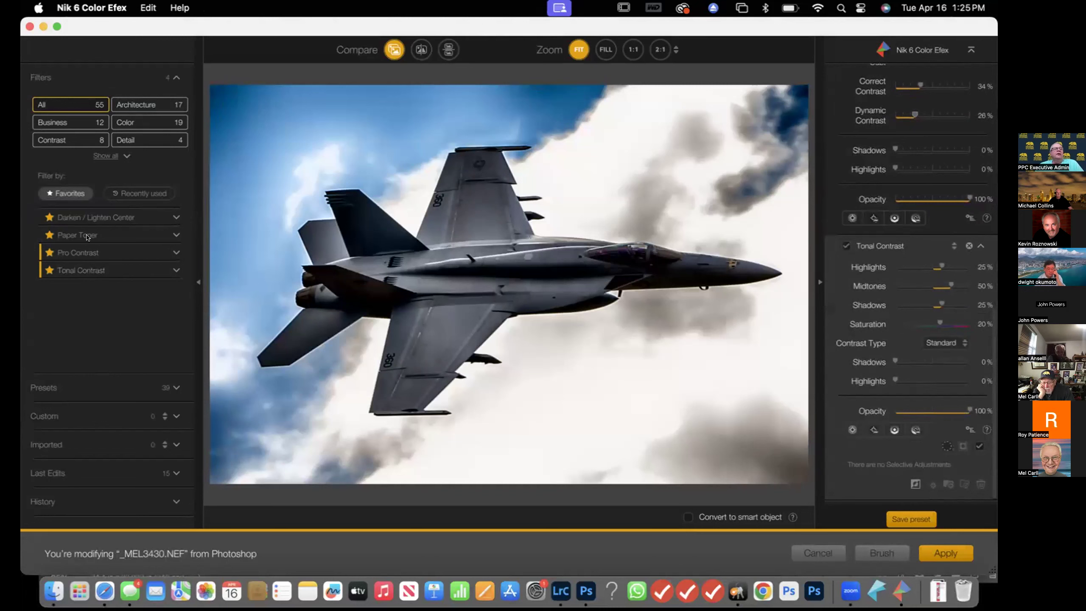
click(164, 234)
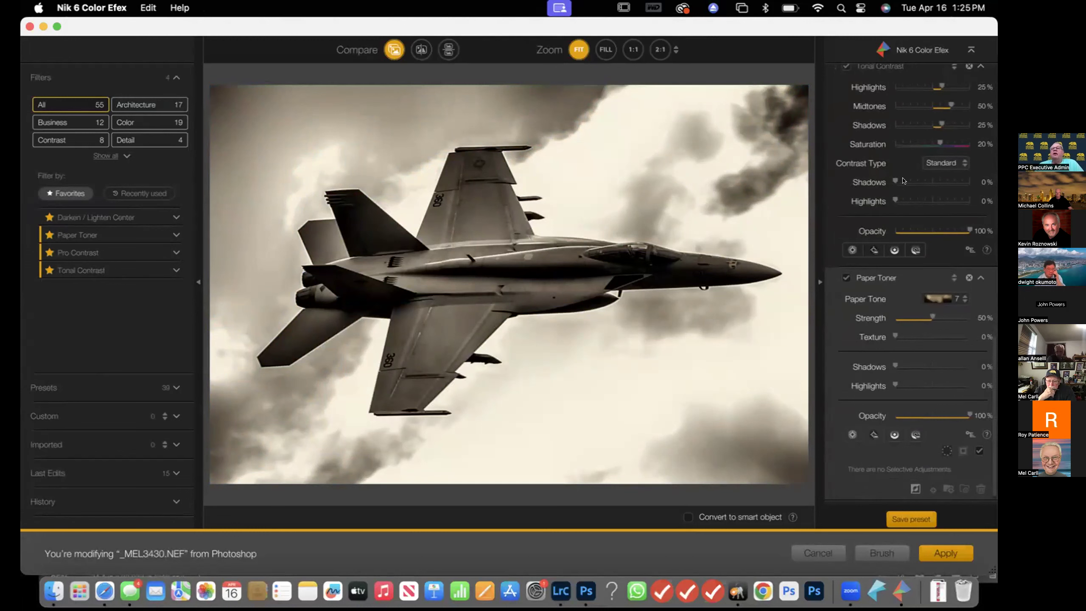
Set Tonal Contrast Shadows to 100%, Midtones to 31% and Highlights to about 46%
scroll(903, 182, up, 3)
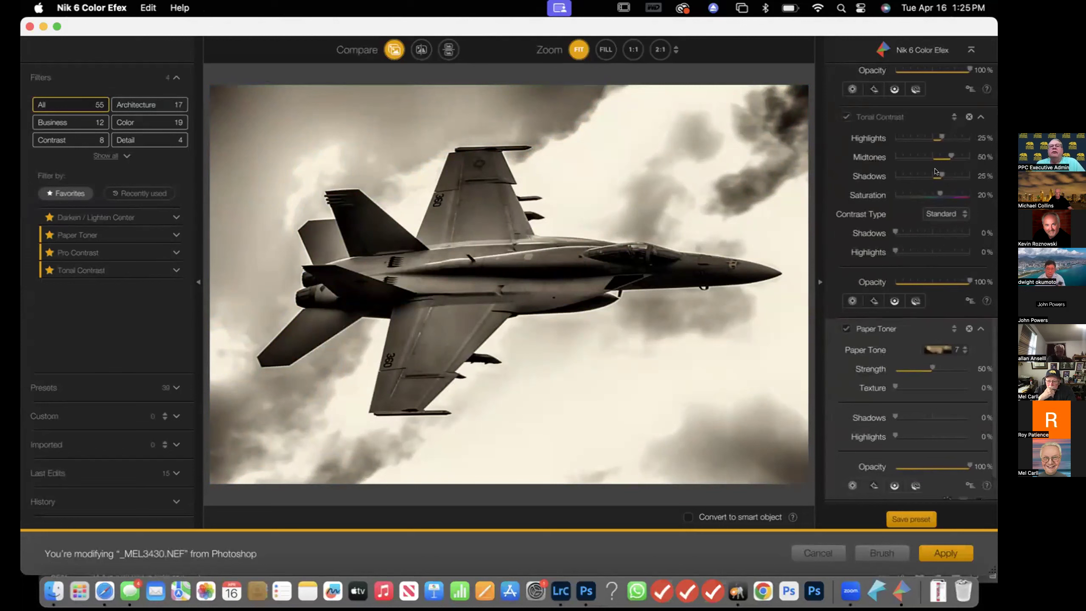
drag(941, 174, 981, 171)
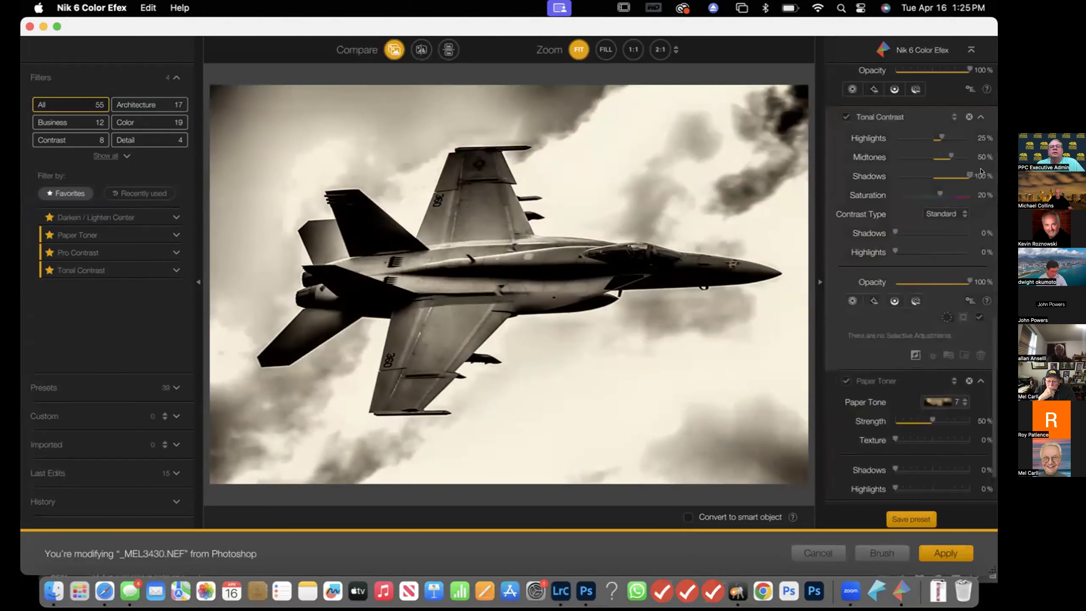
mouse_move(950, 157)
mouse_down()
mouse_move(963, 158)
mouse_move(928, 160)
mouse_move(965, 138)
mouse_move(884, 144)
mouse_move(946, 139)
mouse_up()
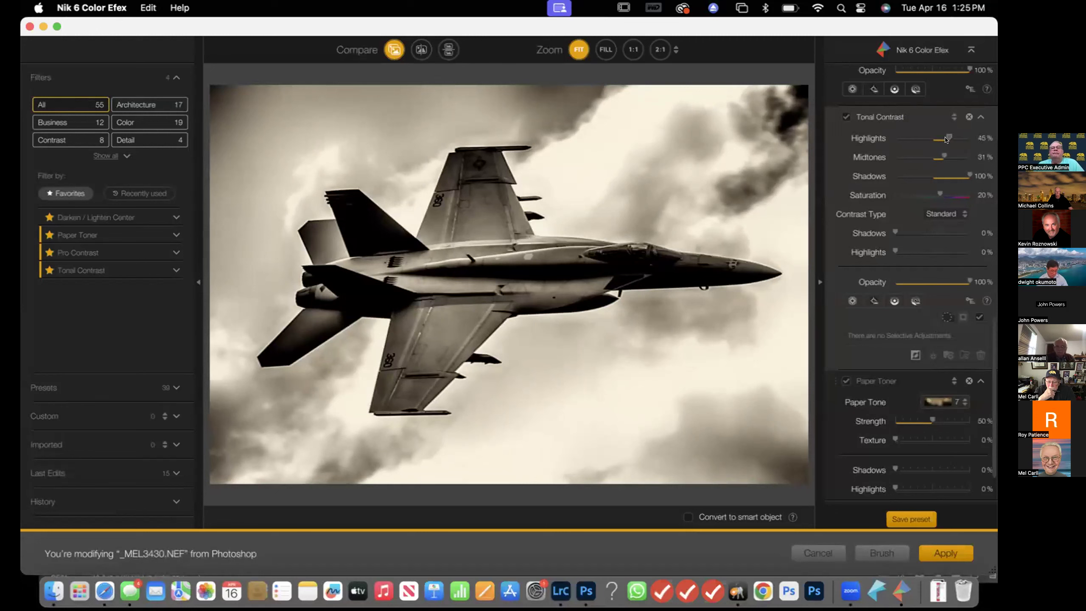
scroll(913, 276, down, 2)
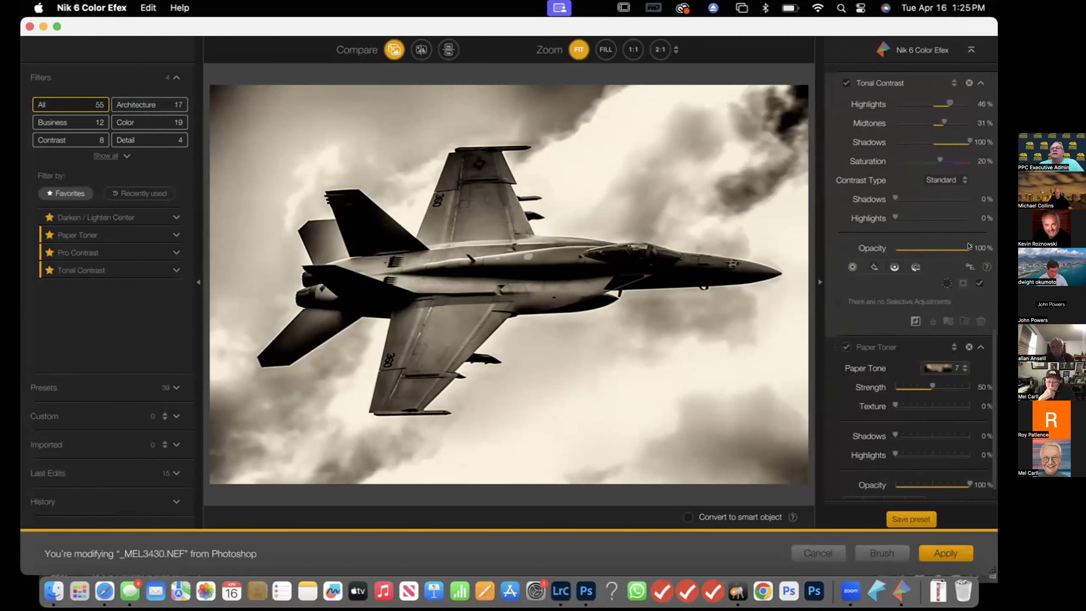
Set the Tonal Contrast opacity to 45% and the Paper Toner strength to 67%, then apply Color Efex
drag(968, 246, 929, 250)
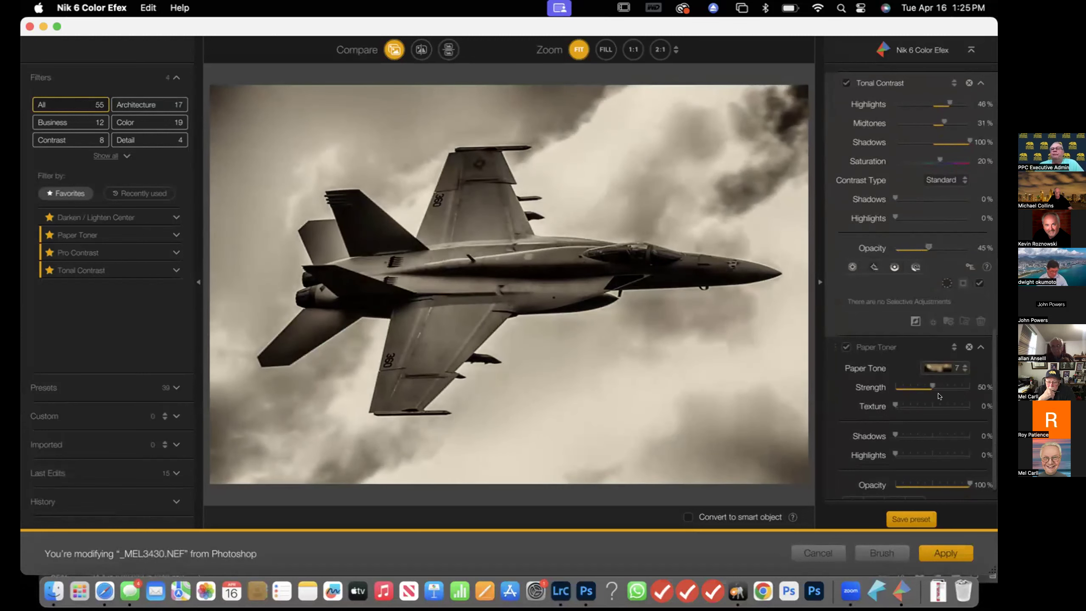
mouse_move(927, 386)
mouse_down()
mouse_move(913, 387)
mouse_move(925, 387)
mouse_up()
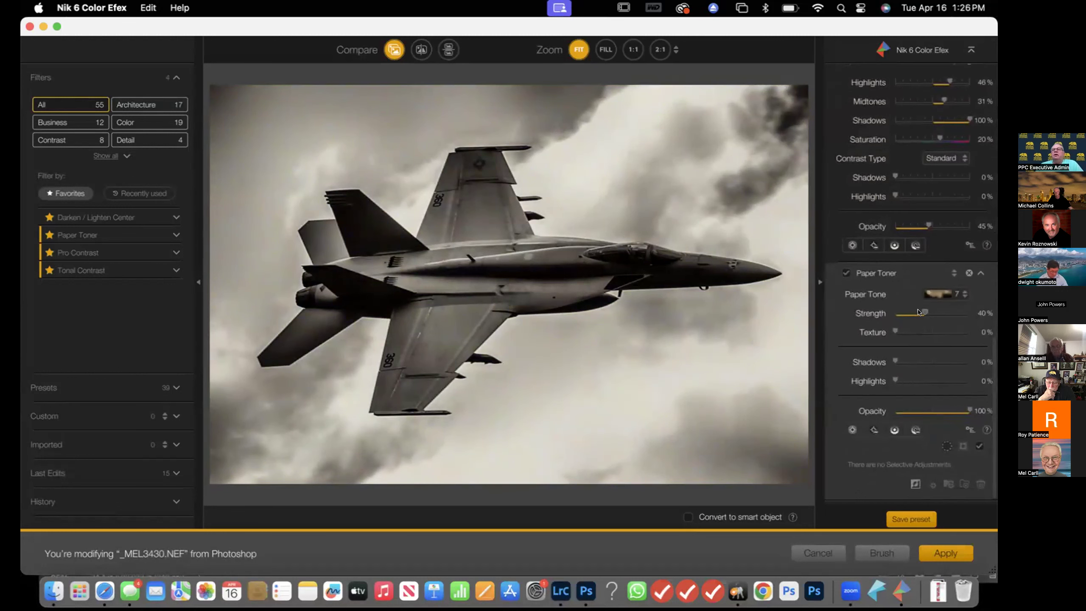
mouse_move(923, 312)
mouse_down()
mouse_move(968, 312)
mouse_move(913, 313)
mouse_move(958, 314)
mouse_move(939, 319)
mouse_up()
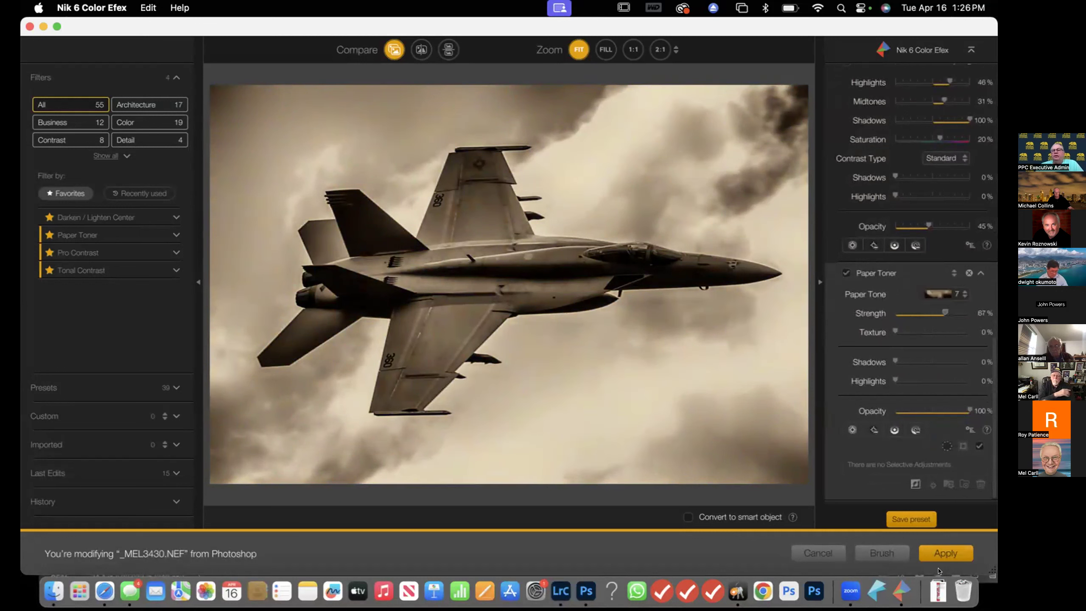
click(947, 553)
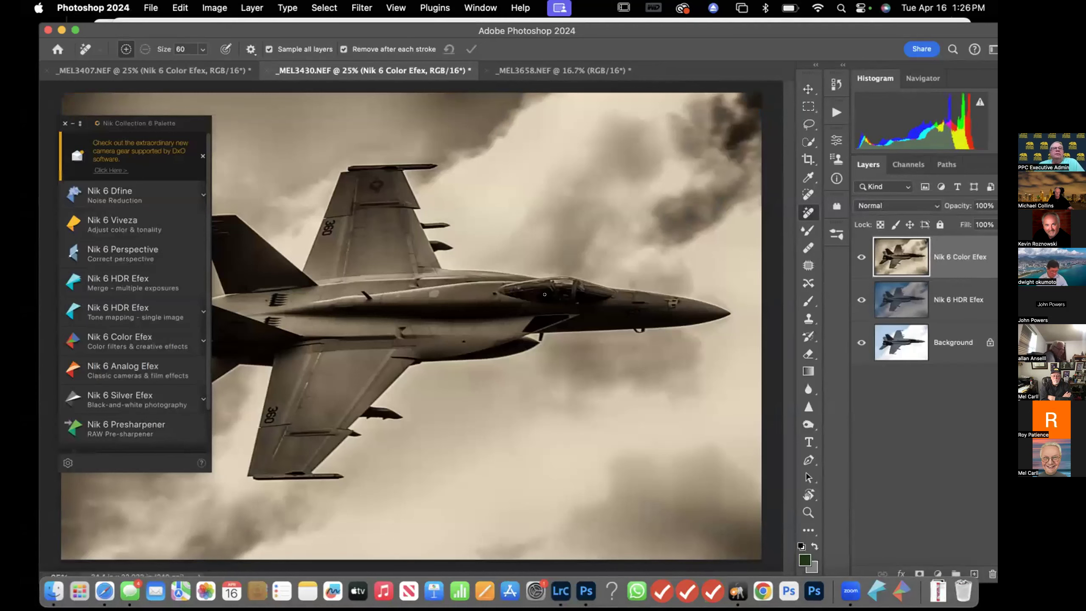
Open the tulip image in Nik 6 HDR Efex tone mapping and preview Realistic presets through 08 - Dark
click(558, 71)
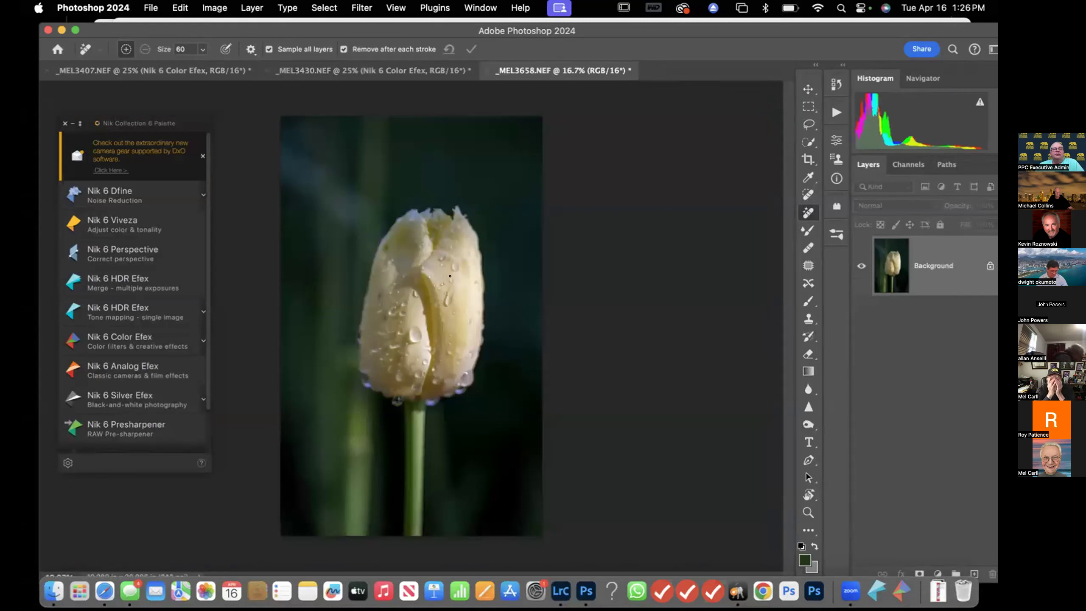
click(113, 310)
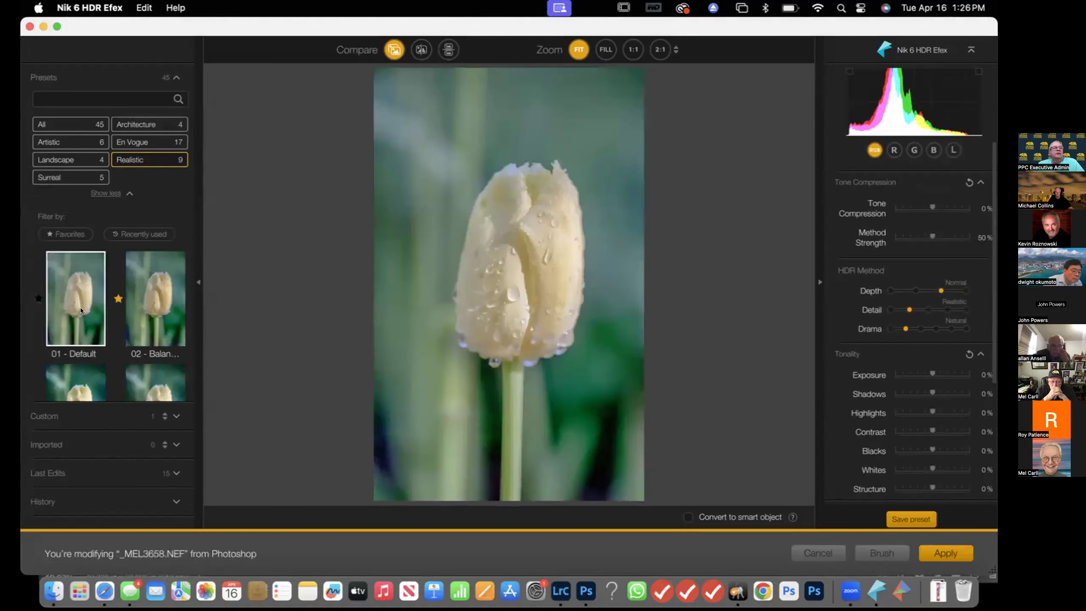
click(76, 287)
click(155, 307)
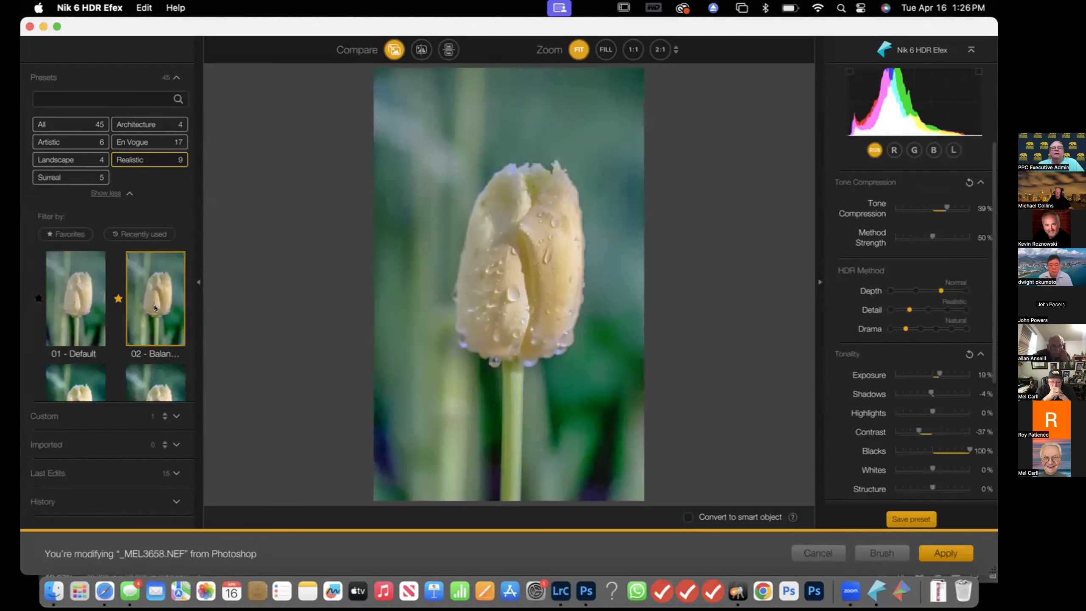
scroll(155, 312, down, 3)
click(156, 322)
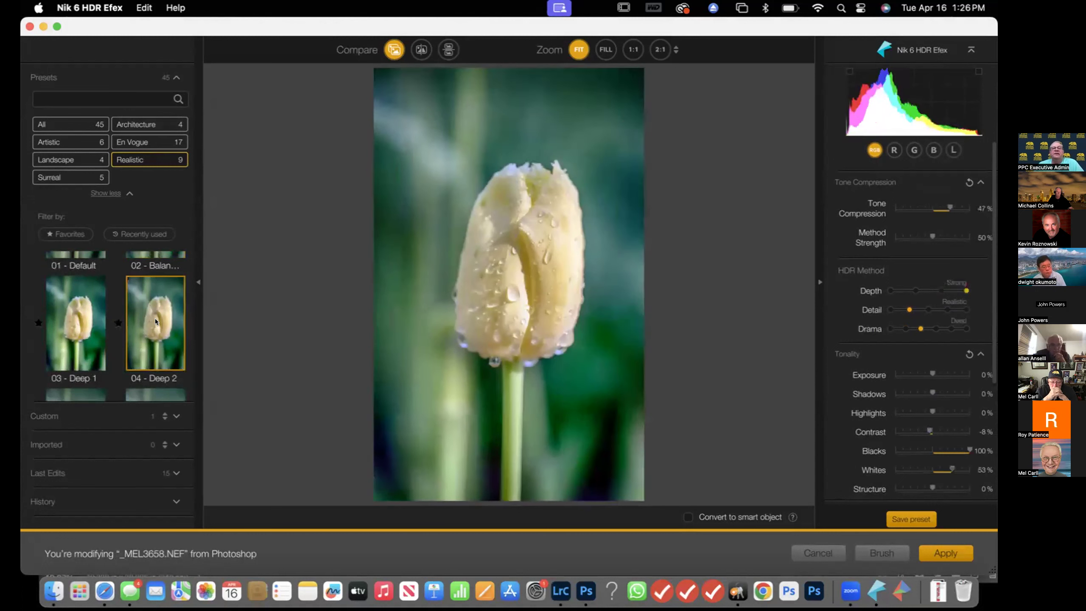
scroll(157, 322, down, 3)
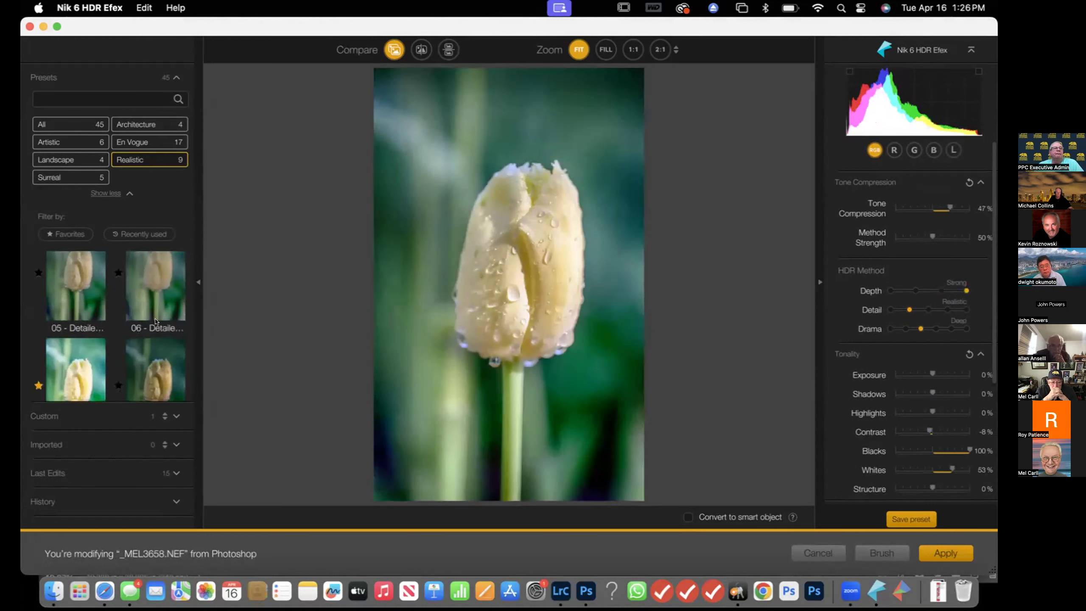
scroll(157, 322, down, 1)
click(156, 322)
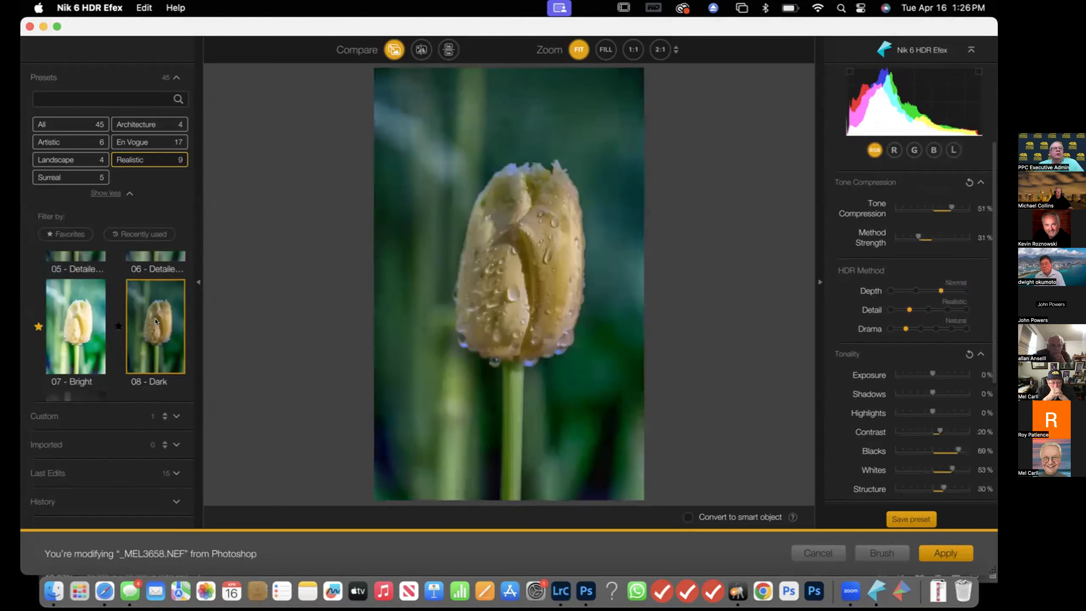
Preview Surreal, Landscape and En Vogue presets such as 17 - Sinister and 31 - Daylight, comparing with the original
click(56, 177)
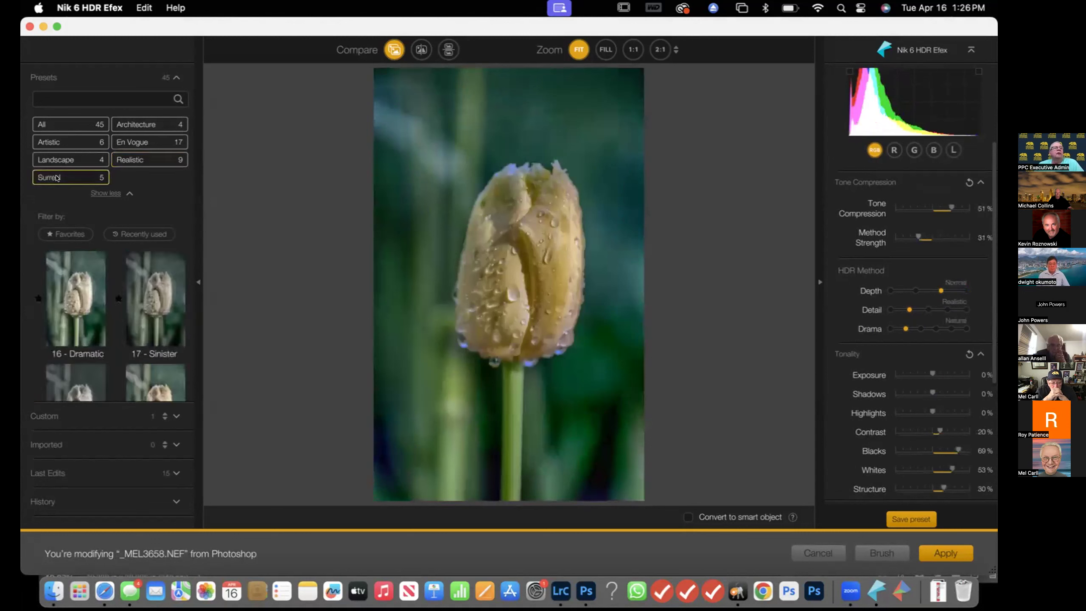
click(166, 301)
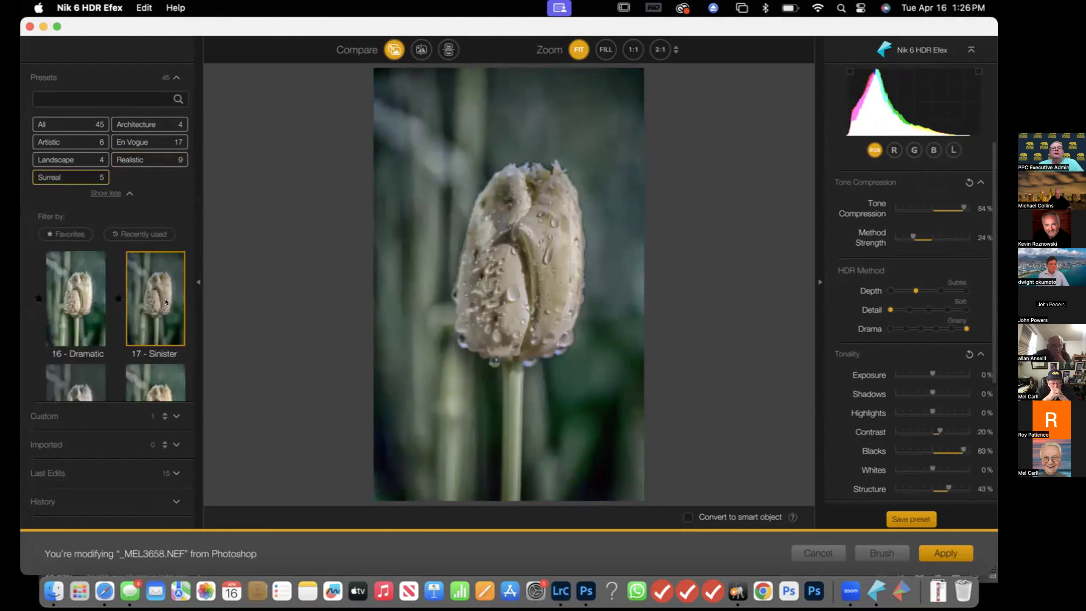
click(79, 160)
click(173, 341)
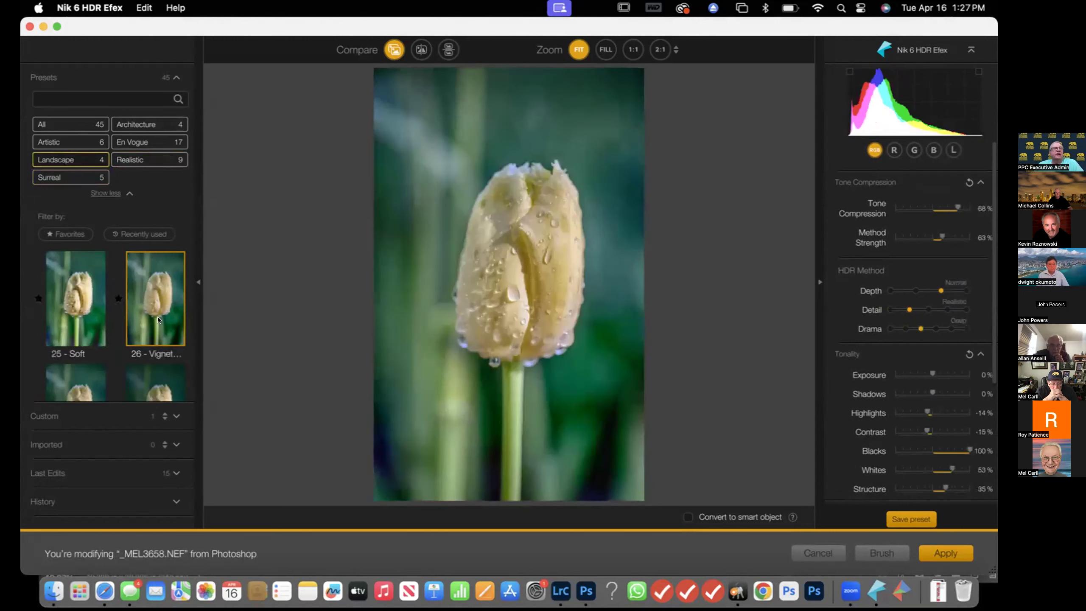
scroll(159, 319, down, 2)
click(164, 367)
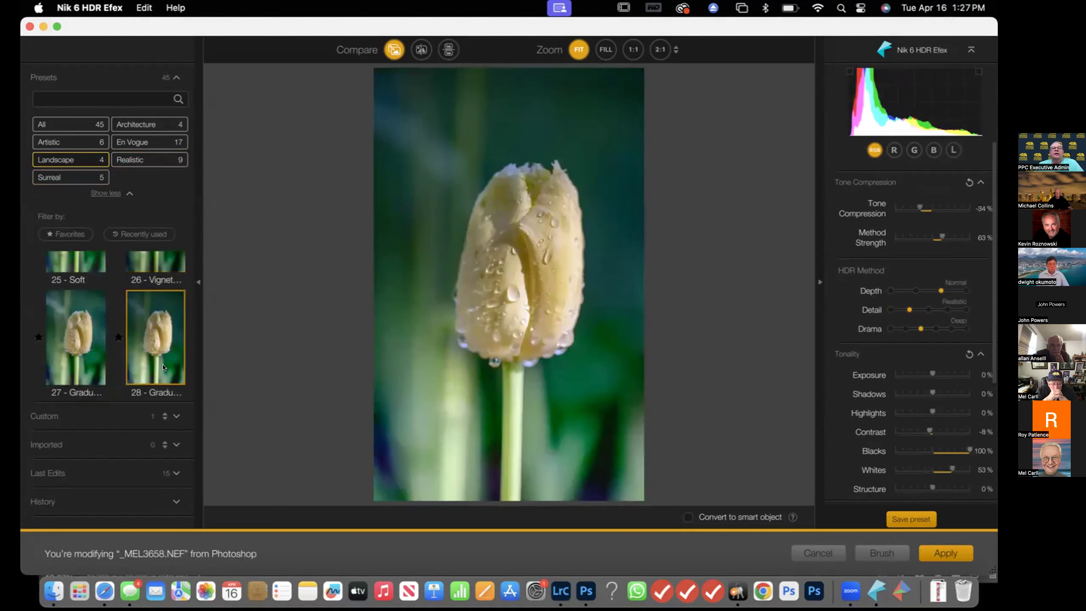
click(90, 351)
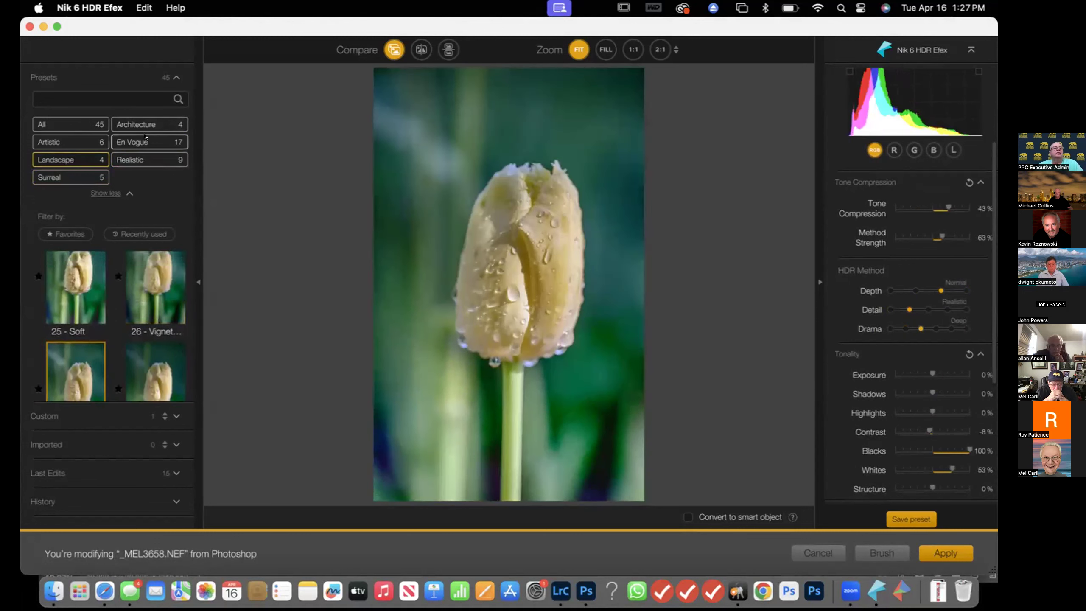
click(145, 137)
scroll(94, 309, down, 3)
click(93, 309)
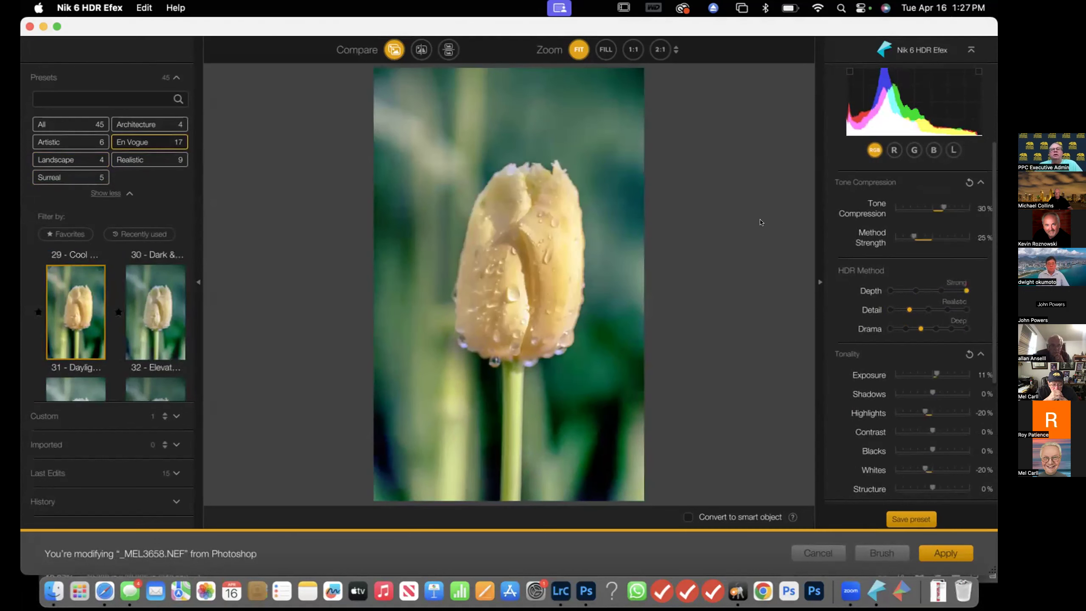
drag(392, 49, 392, 49)
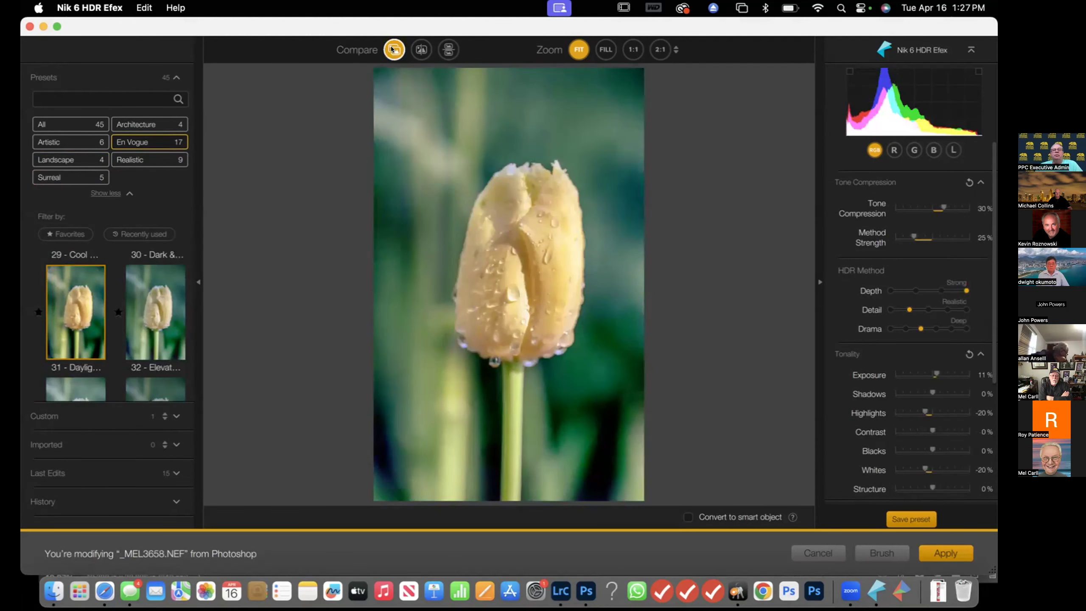
Choose the Landscape preset 26 - Vignette, compare it with the original, and apply HDR Efex
click(60, 160)
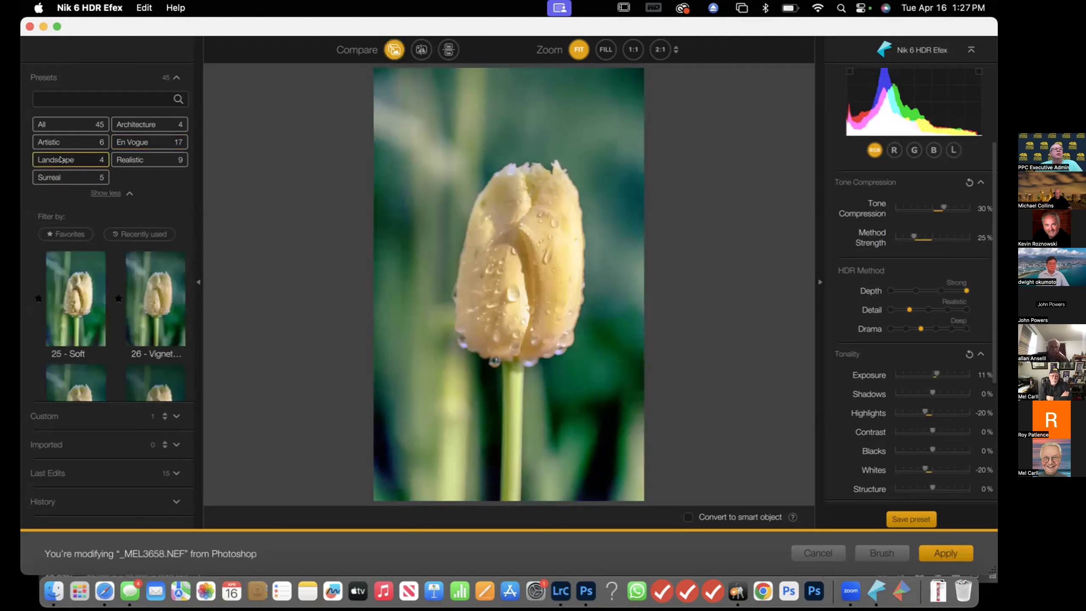
click(176, 323)
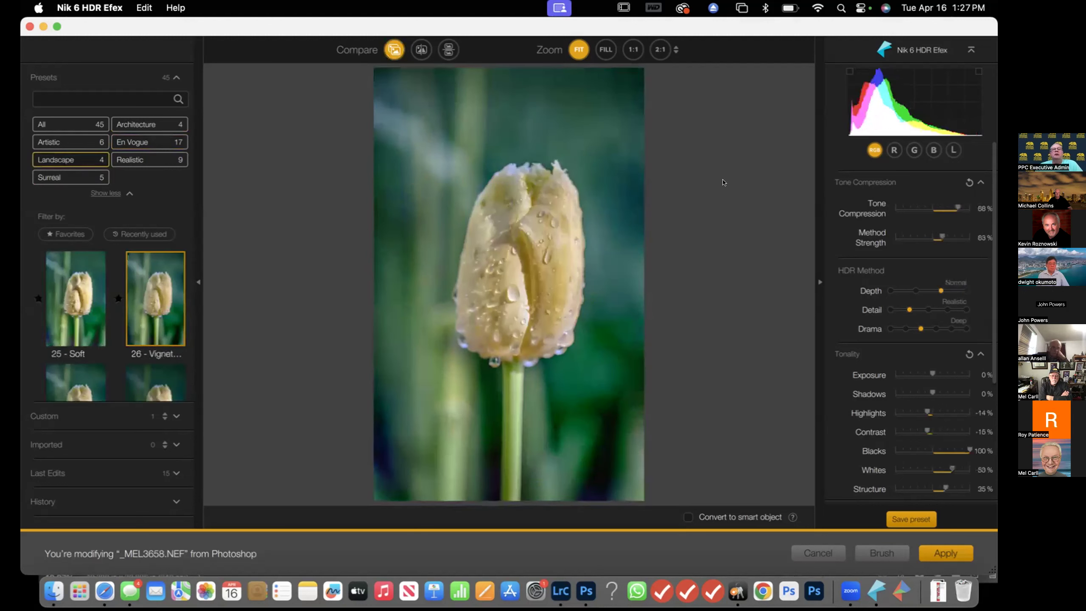
click(393, 51)
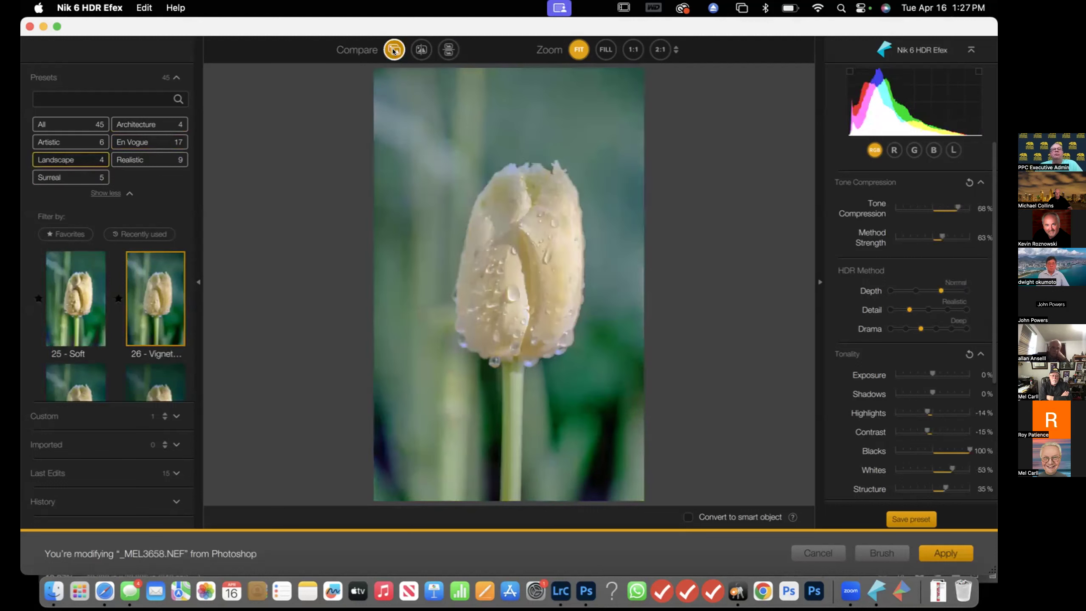
click(394, 50)
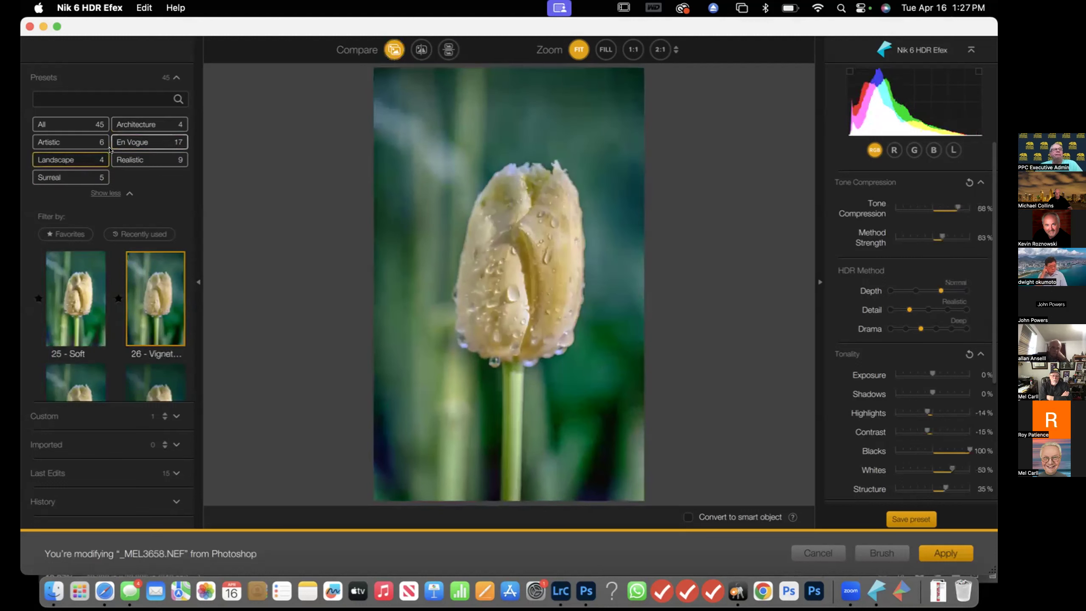
click(947, 552)
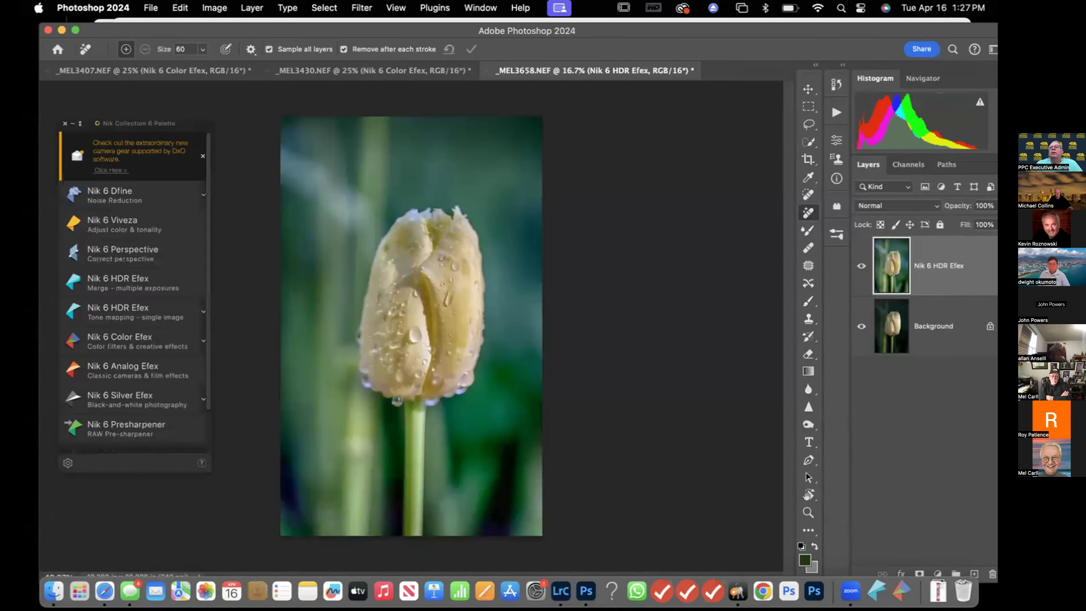
Set the Nik 6 HDR Efex layer's opacity to 53%
click(988, 207)
drag(990, 223, 959, 224)
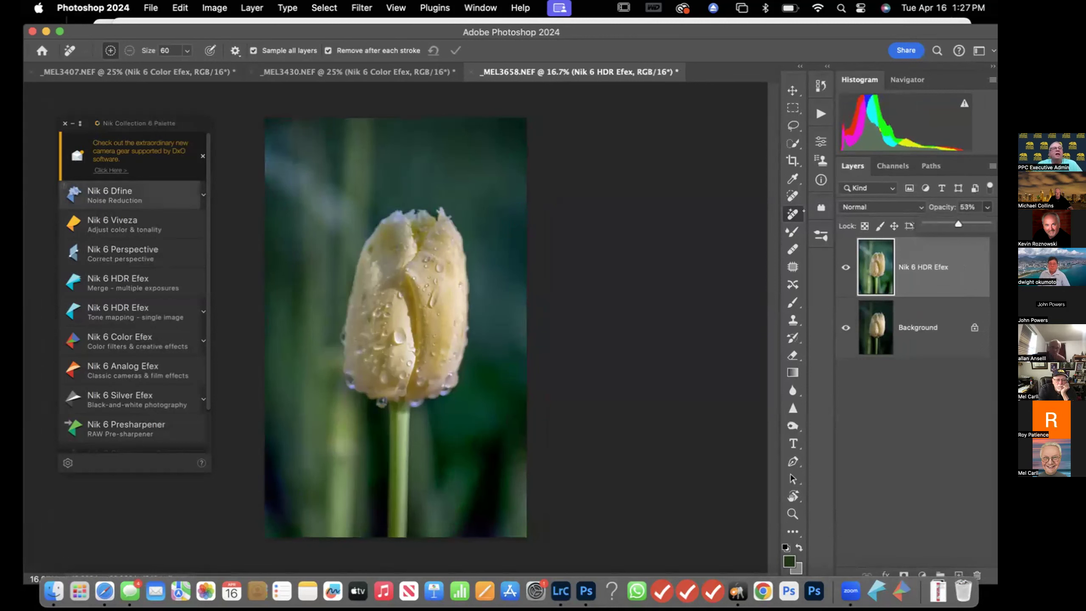
Open Nik 6 Color Efex and apply a Tonal Contrast filter to the tulip
click(127, 336)
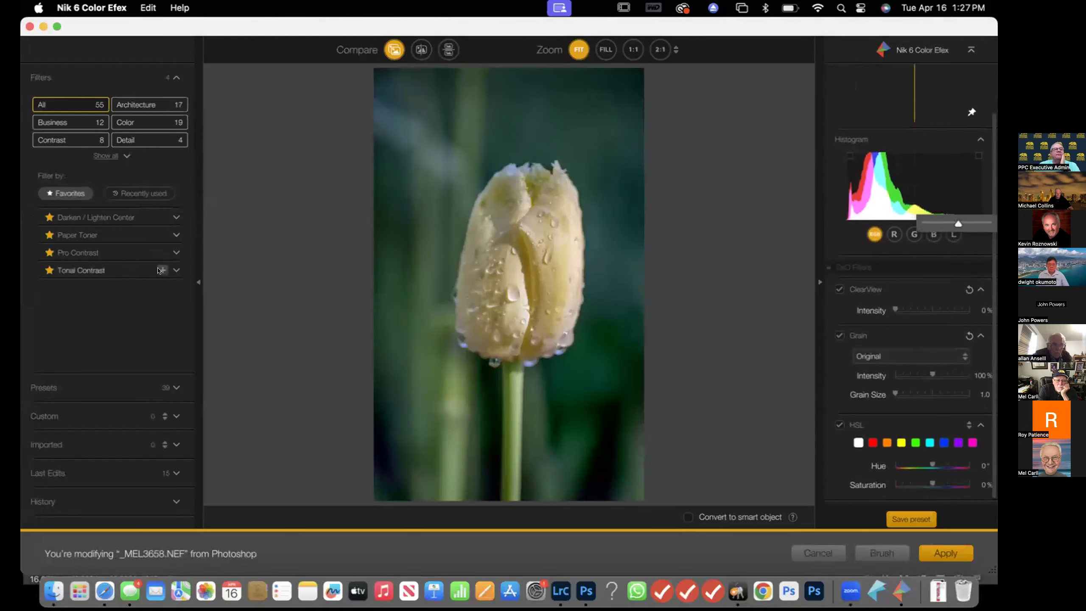
click(162, 270)
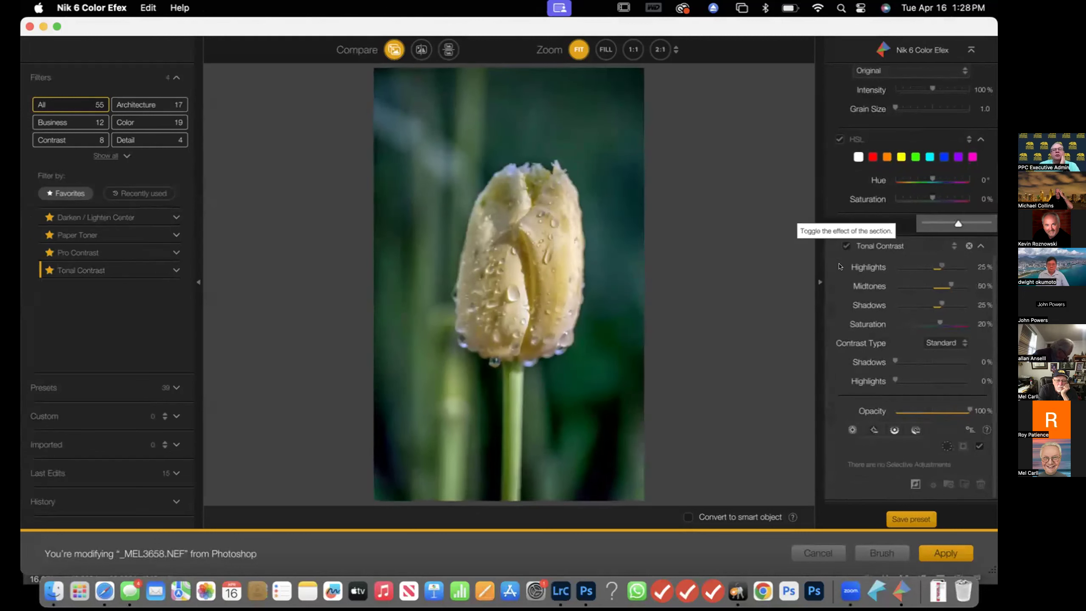
click(946, 553)
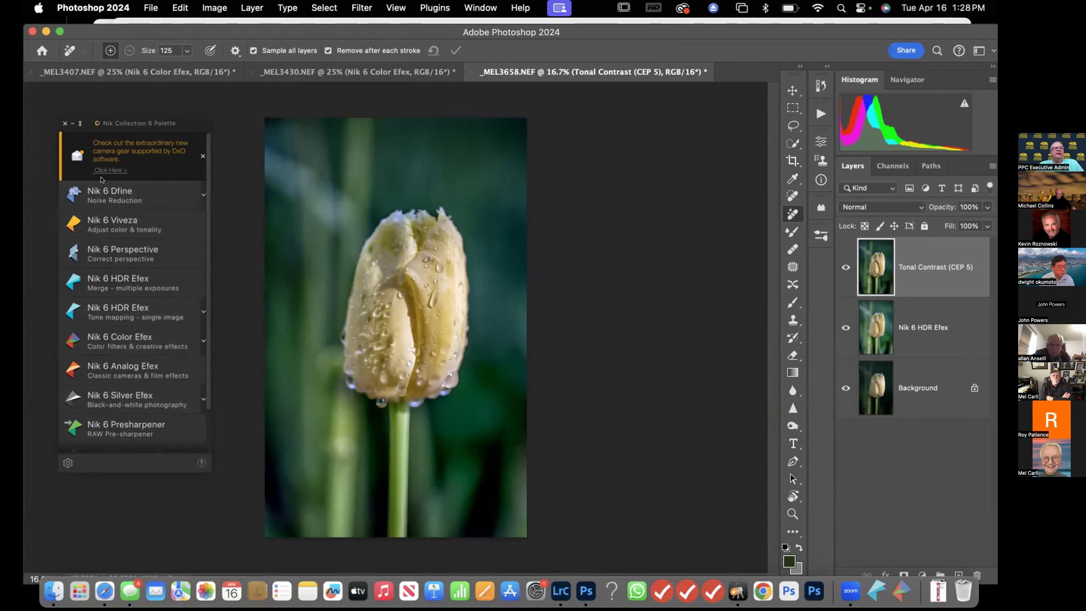
Convert the tulip to black and white in Nik 6 Silver Efex using the Modern preset 019 Fine Art, then apply
click(128, 398)
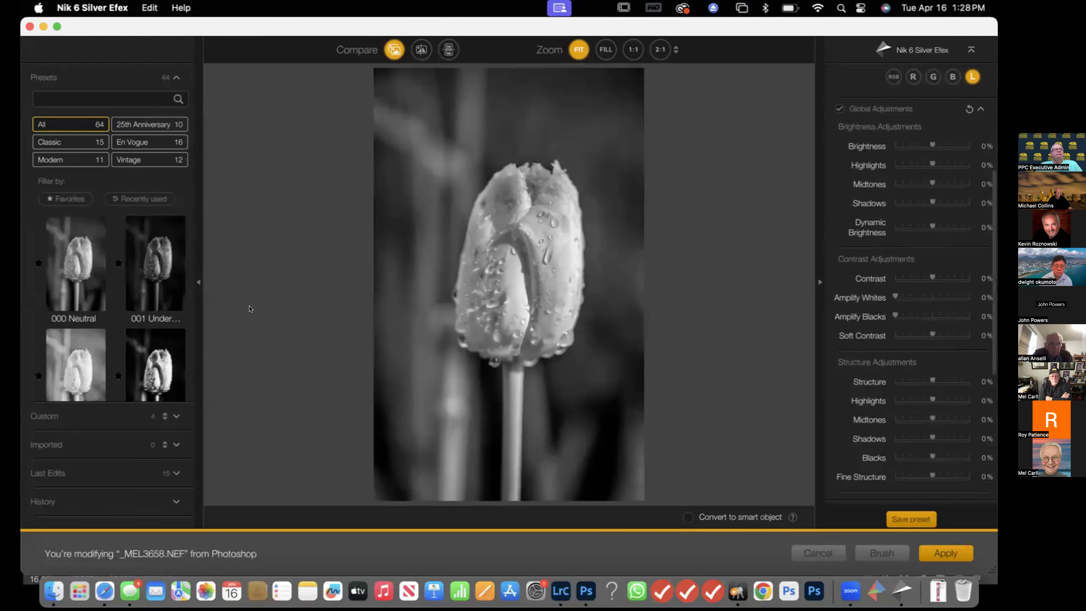
click(158, 367)
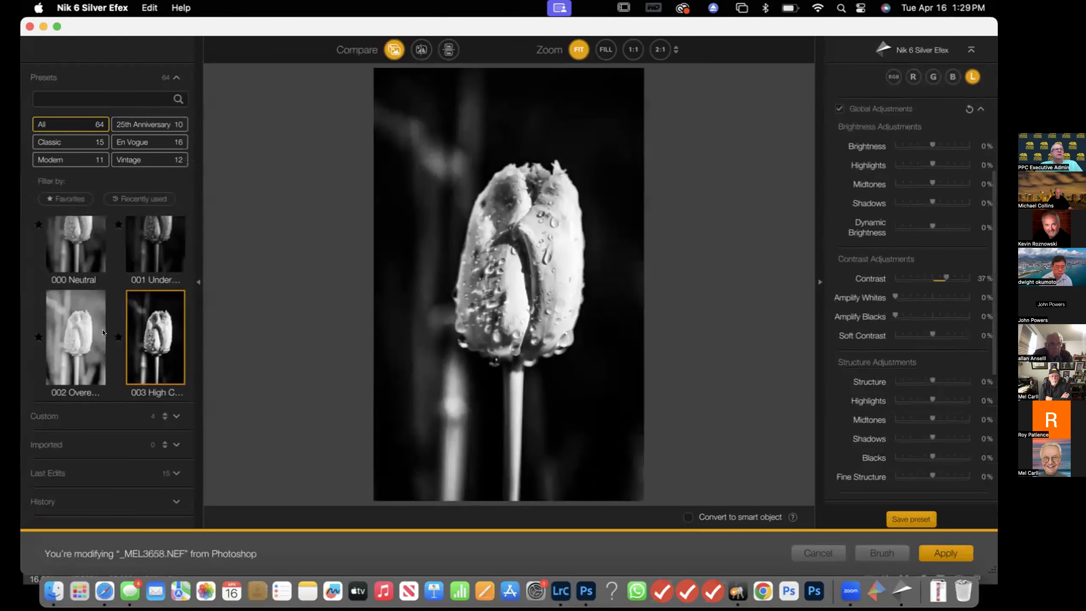
click(76, 157)
click(156, 276)
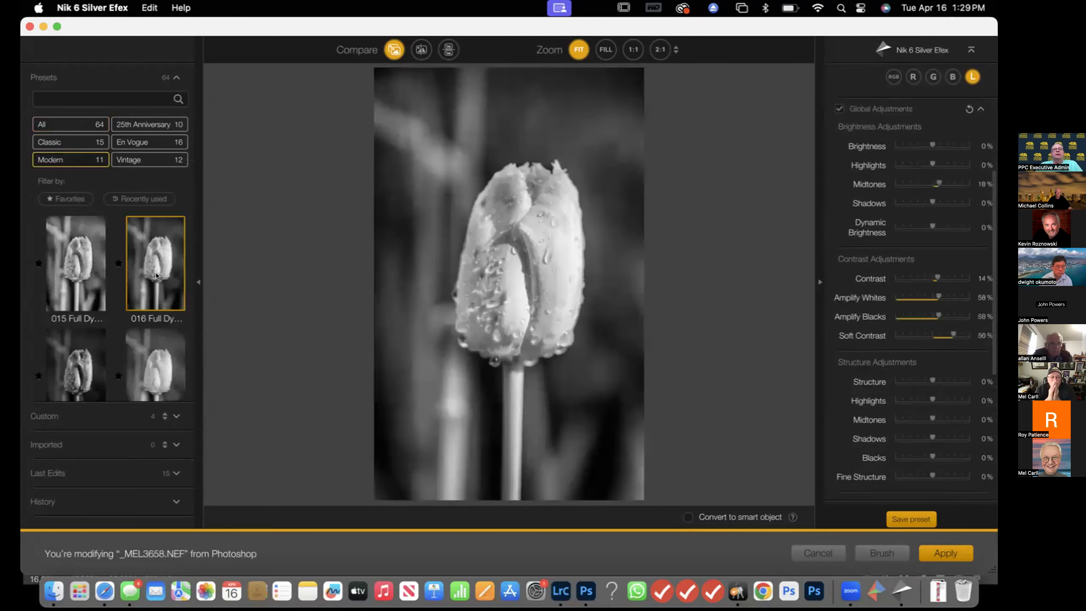
scroll(141, 325, down, 5)
click(60, 332)
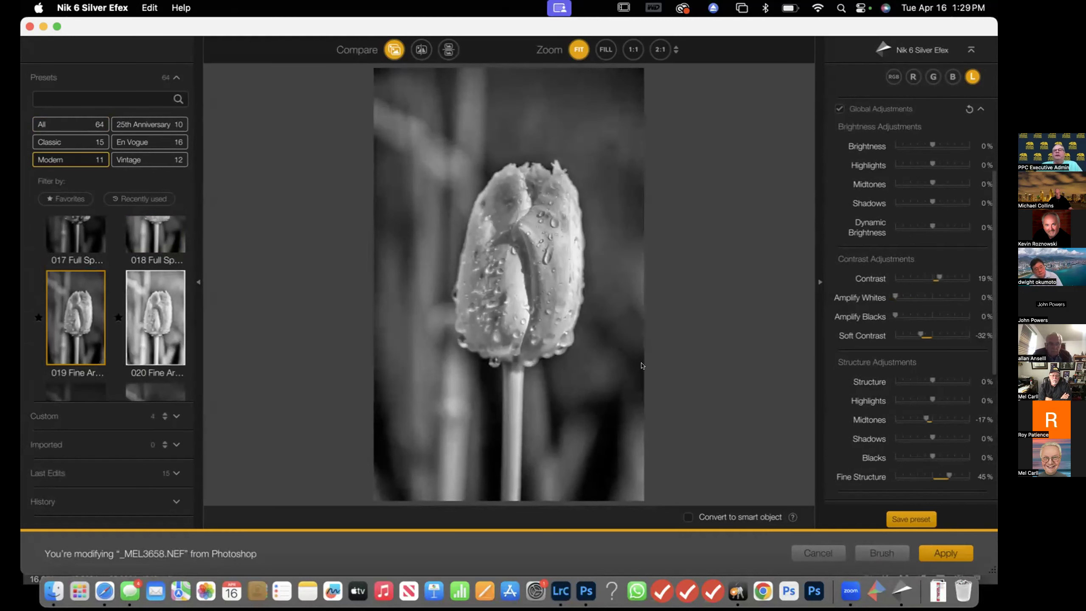
scroll(918, 356, down, 10)
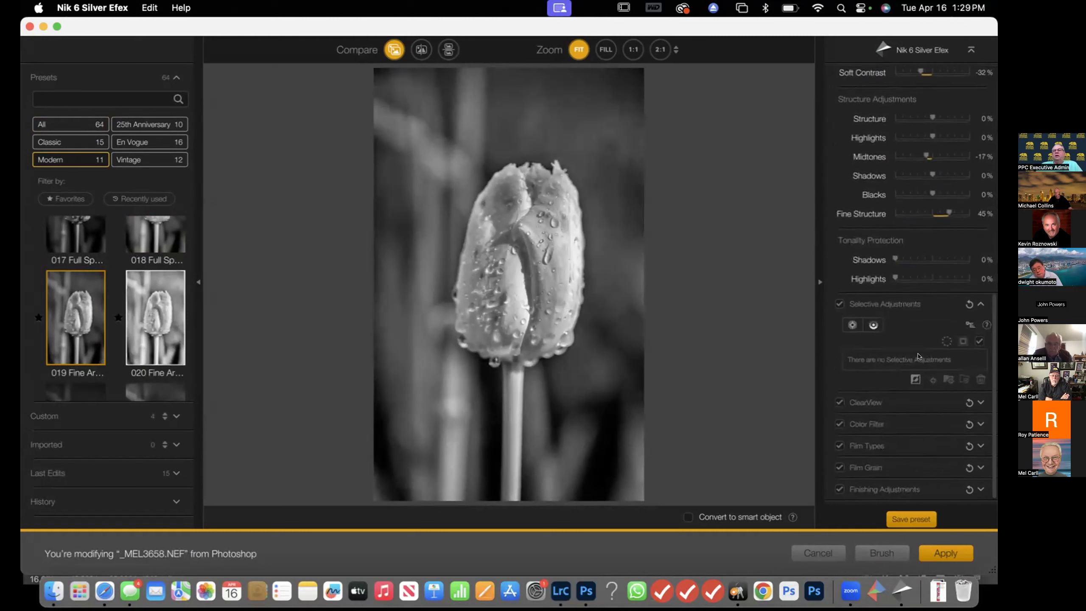
click(946, 552)
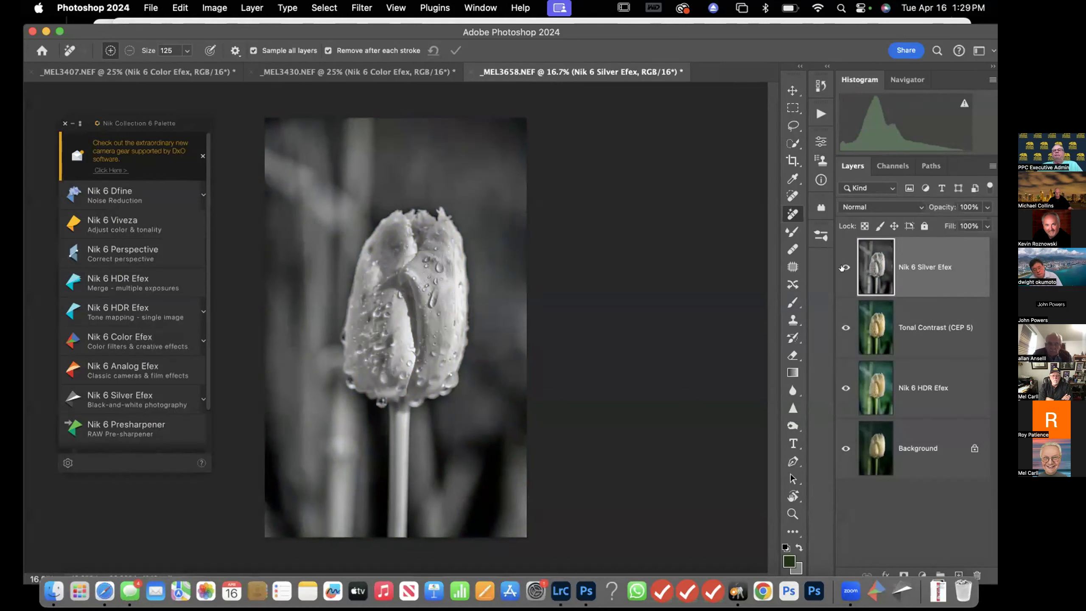
Toggle the Nik 6 Silver Efex layer's visibility to compare it with the colour version
click(845, 267)
click(846, 268)
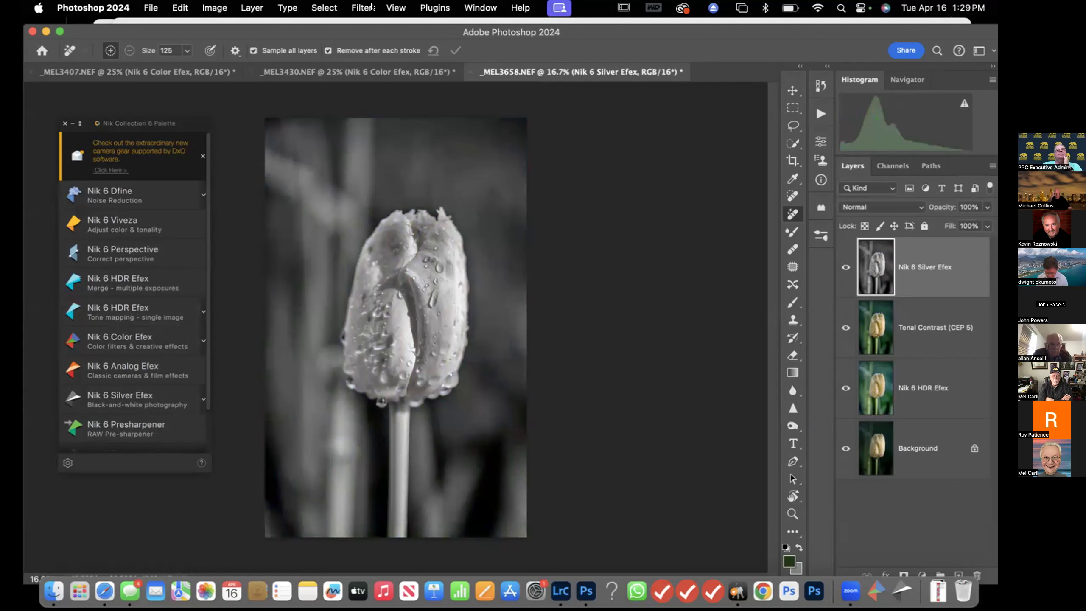
Try a Motion Blur on the black-and-white tulip with a 90° angle, then leave the filter dialog
click(353, 8)
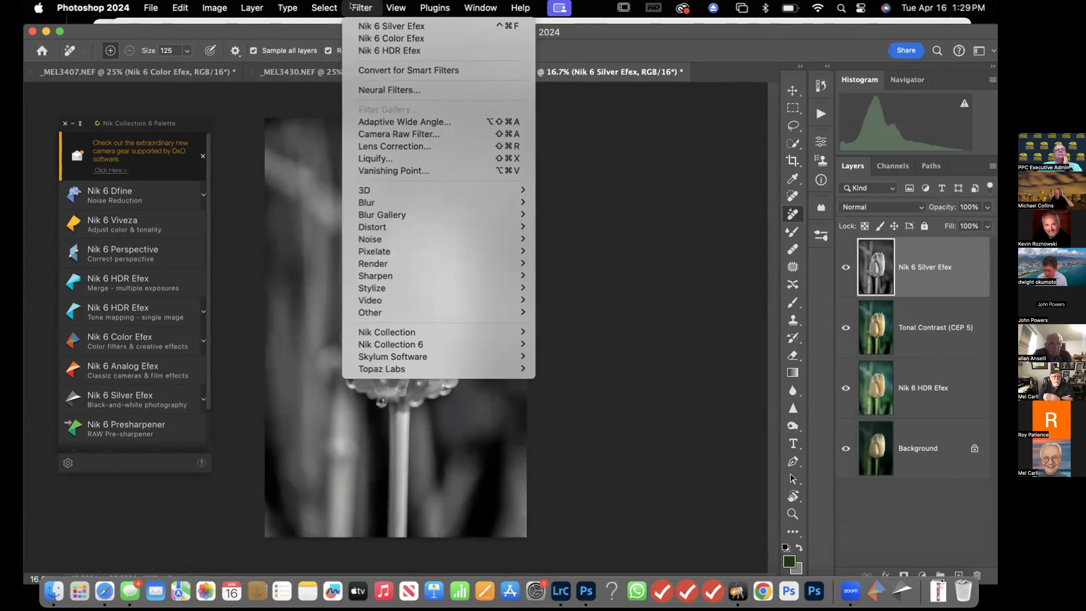
mouse_move(383, 201)
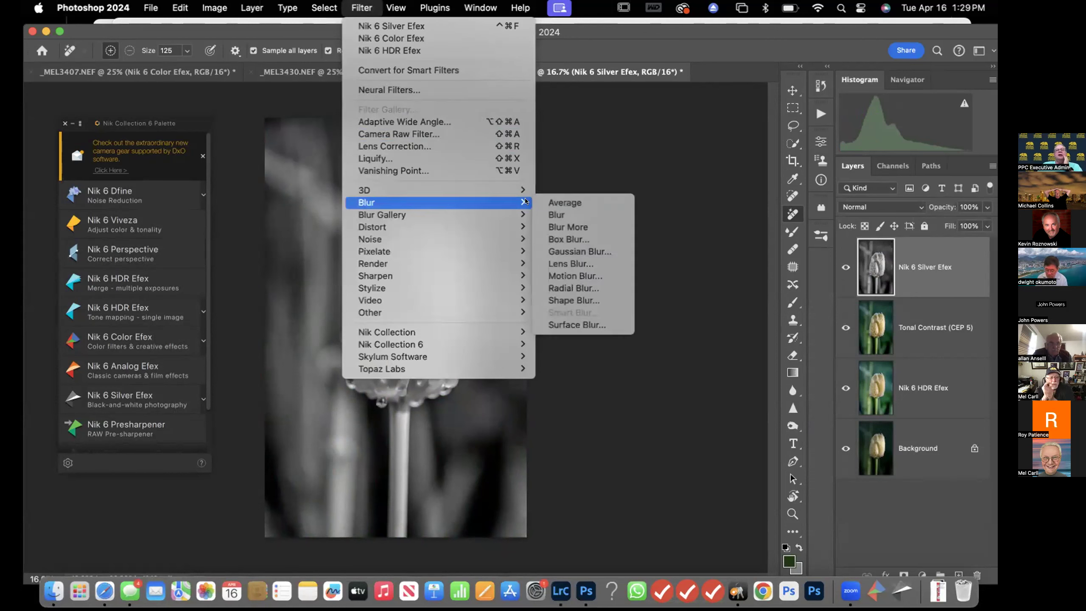
click(566, 272)
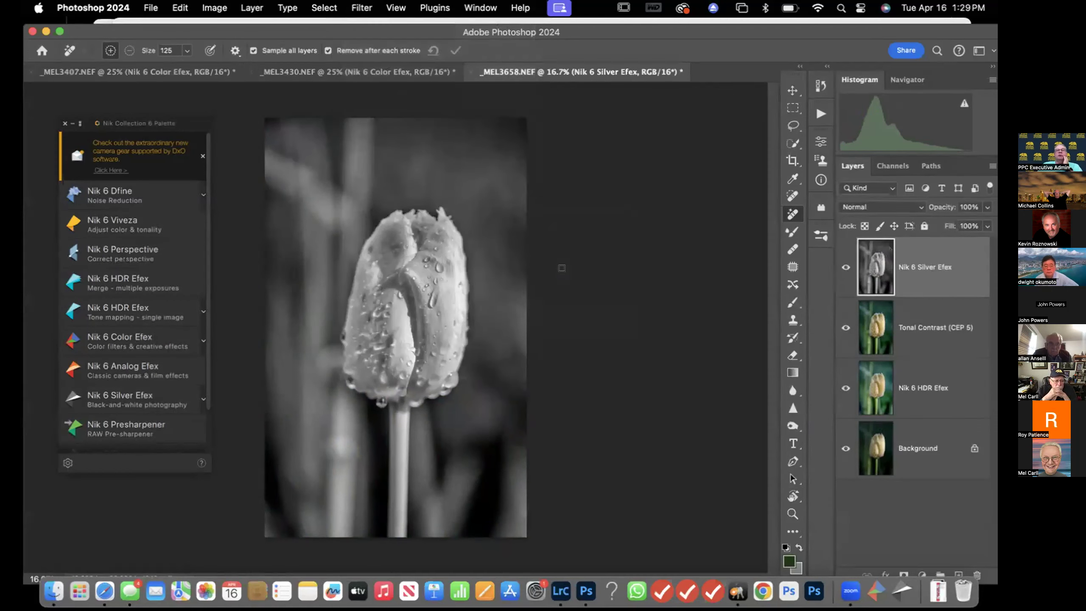
drag(611, 296, 577, 297)
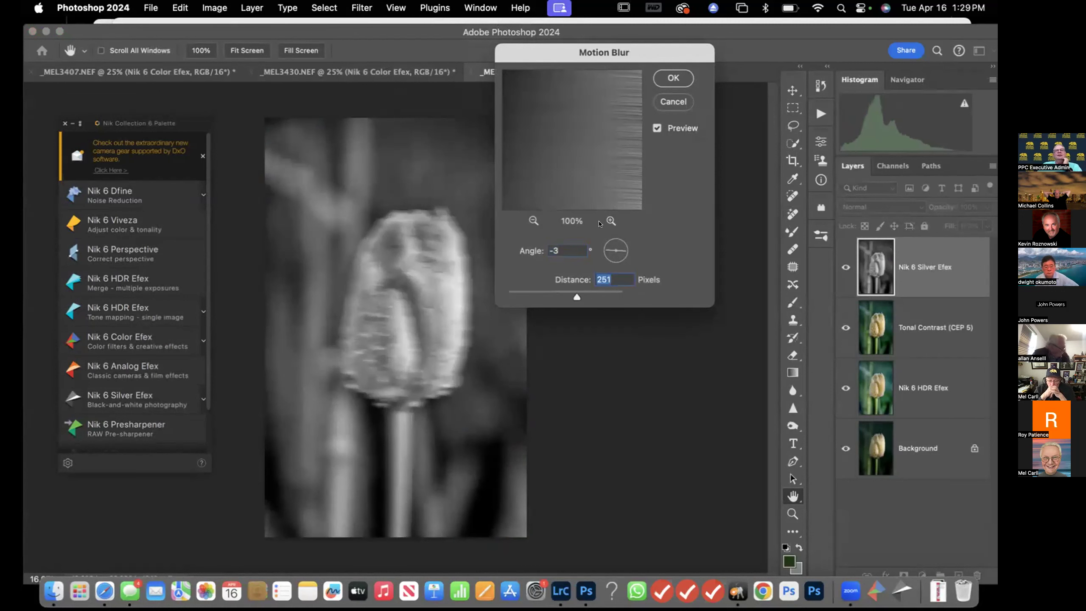
click(611, 243)
click(616, 241)
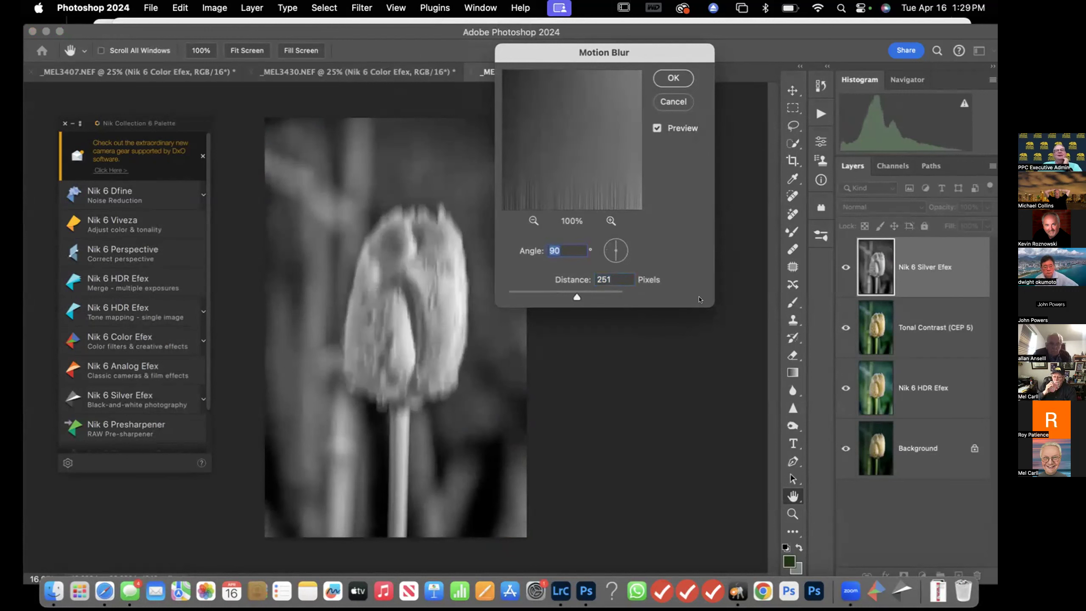
drag(577, 297, 592, 297)
click(672, 80)
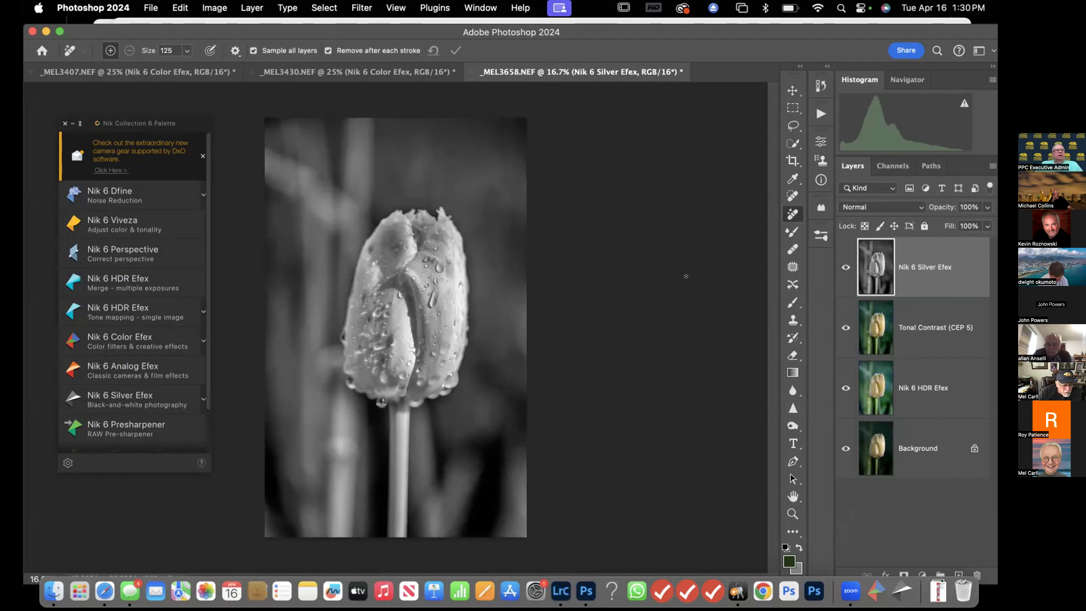
Open Nik 6 Presharpener and set Adaptive Sharpening to 100% with Normal image quality
click(115, 427)
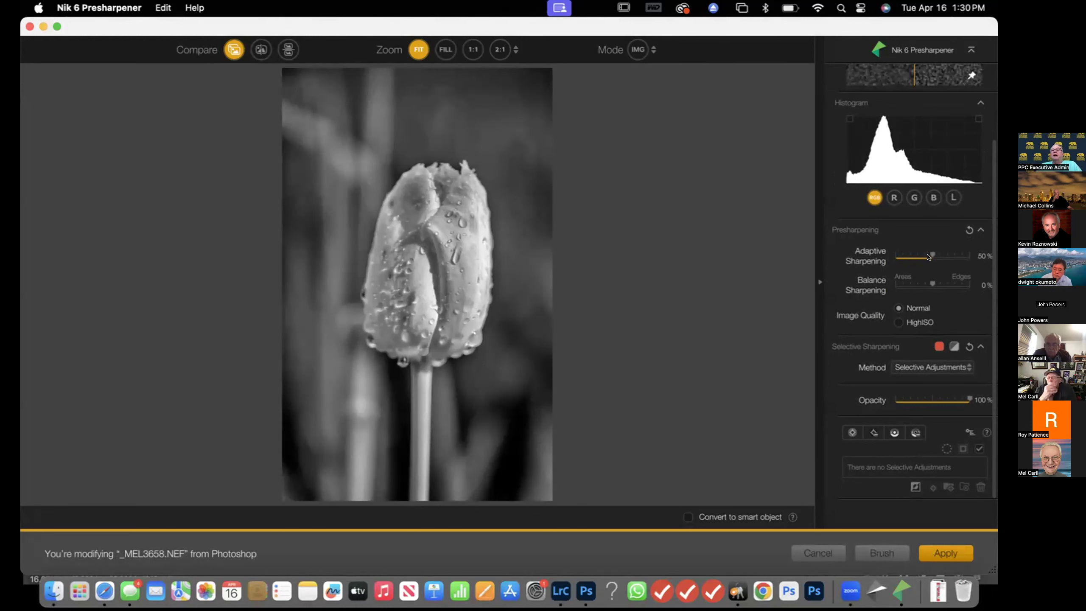
drag(929, 256, 969, 255)
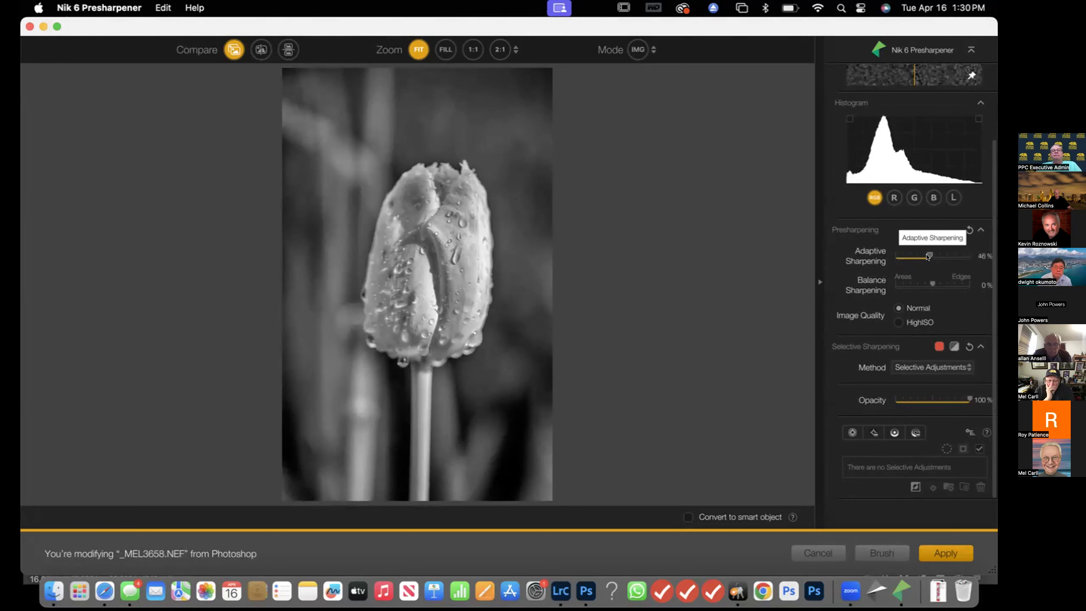
mouse_move(969, 399)
mouse_down()
mouse_move(900, 400)
mouse_move(973, 400)
mouse_up()
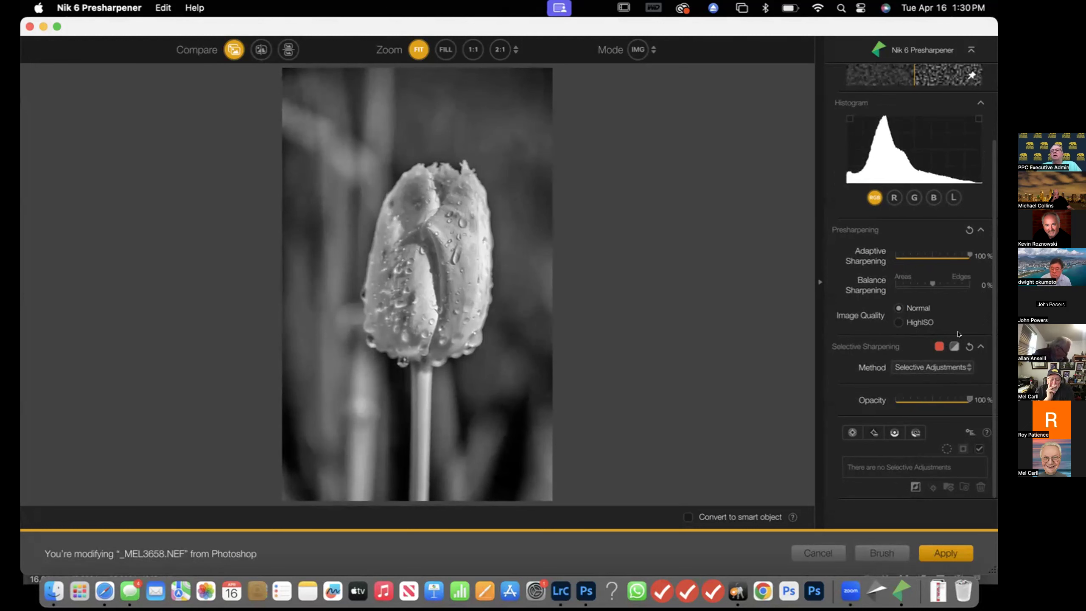
click(897, 323)
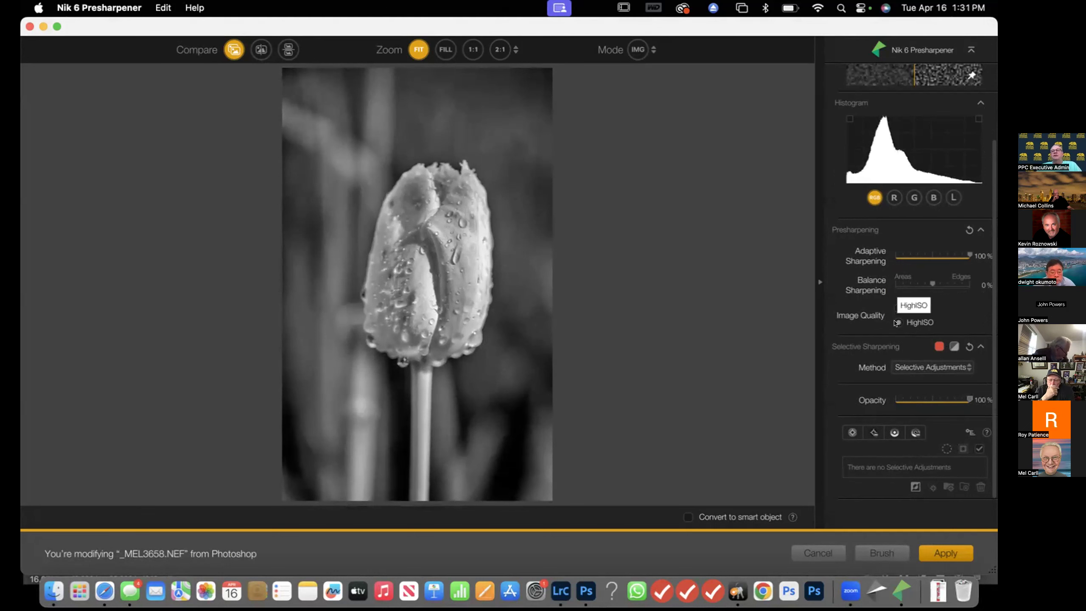
click(900, 309)
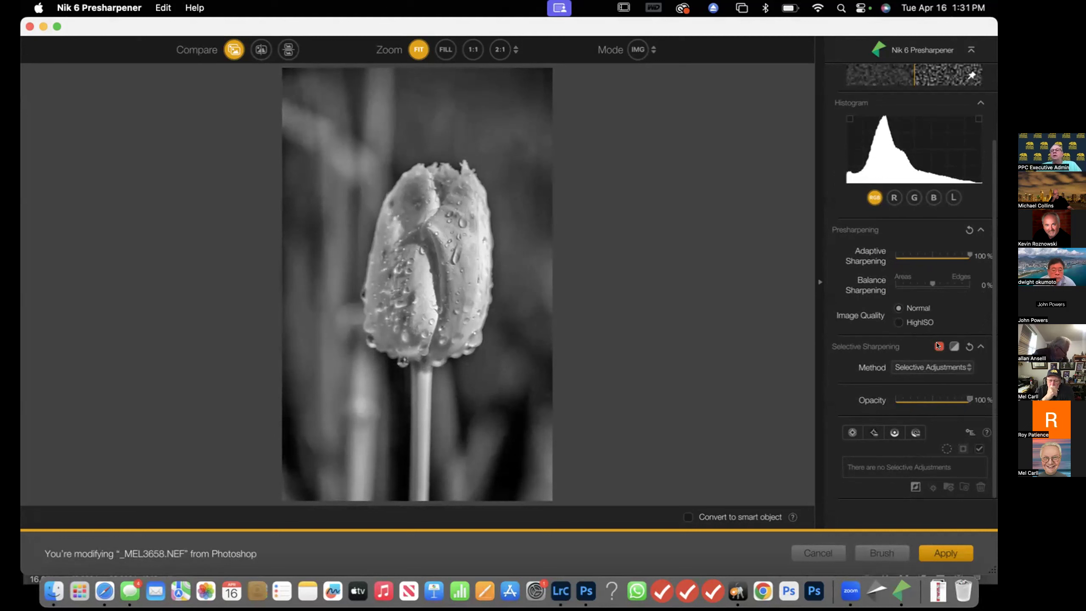
Check the selective sharpening effect overlay and method options, then apply the presharpening
click(939, 346)
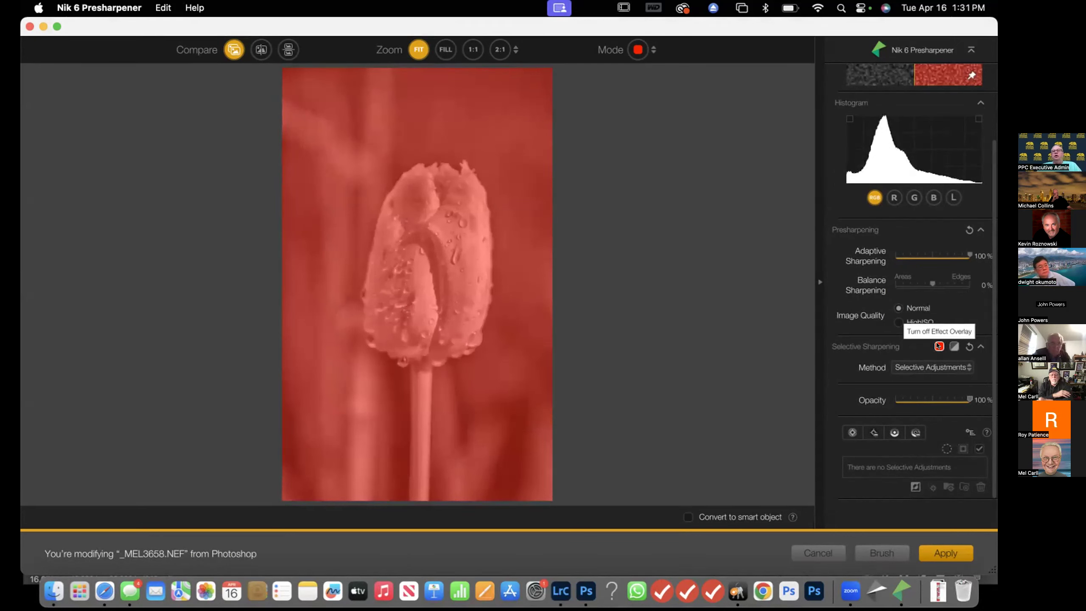
click(939, 347)
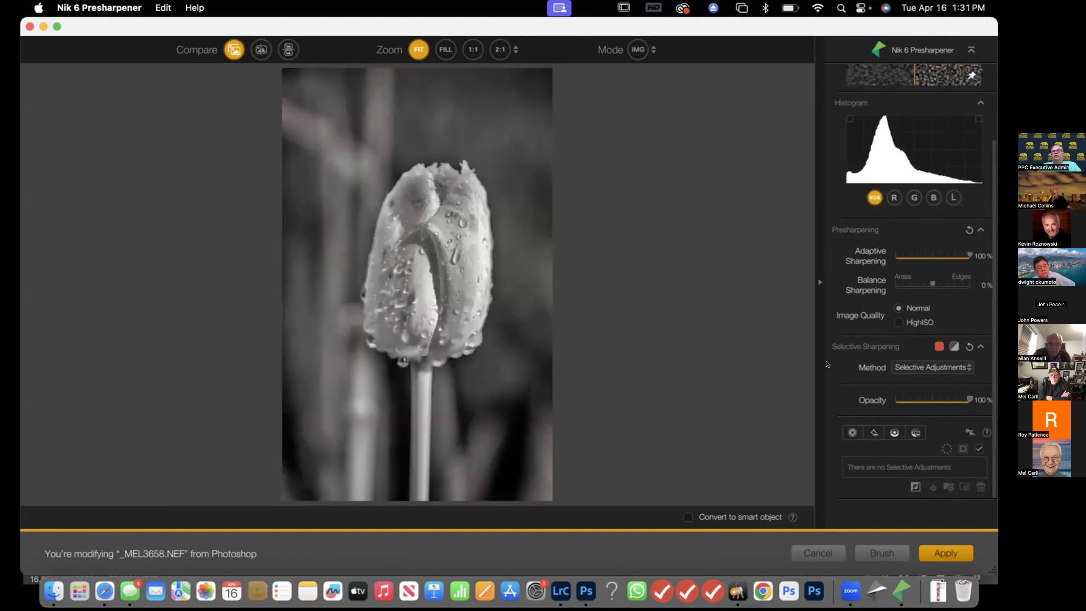
click(938, 345)
click(937, 345)
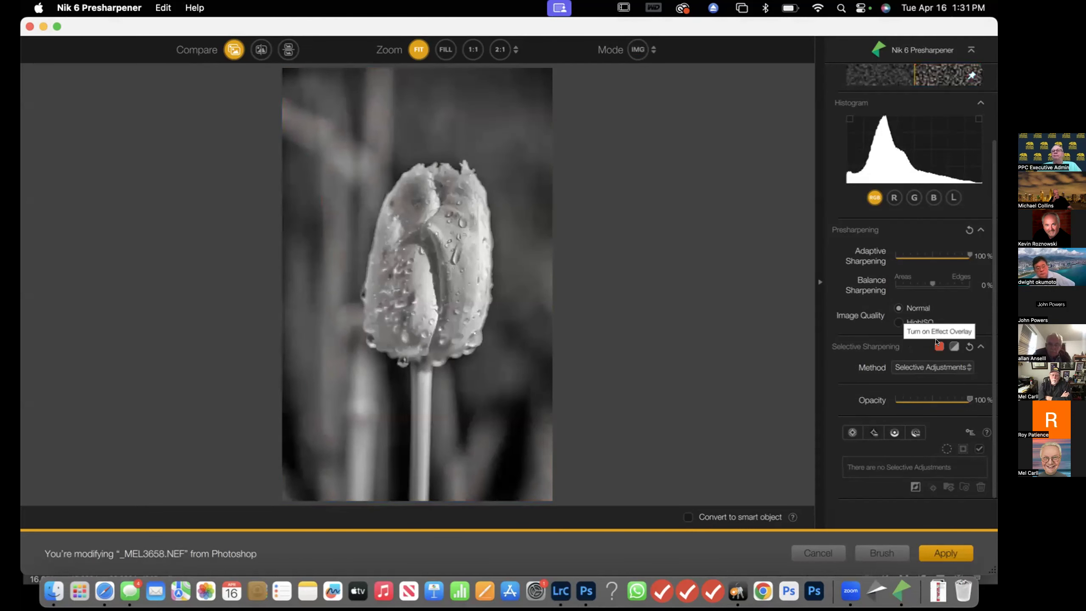
click(962, 364)
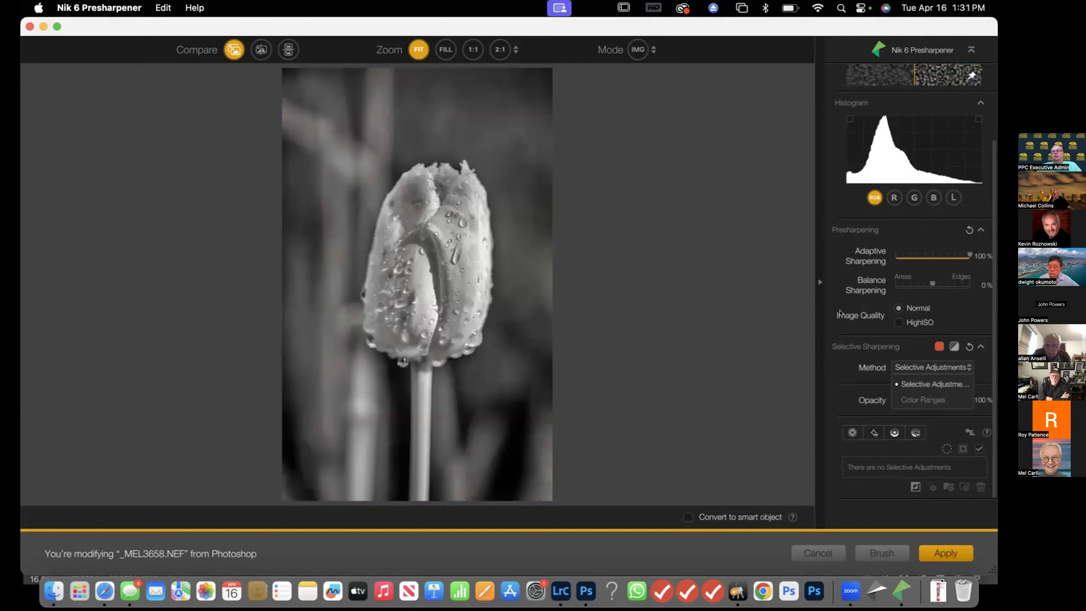
click(743, 312)
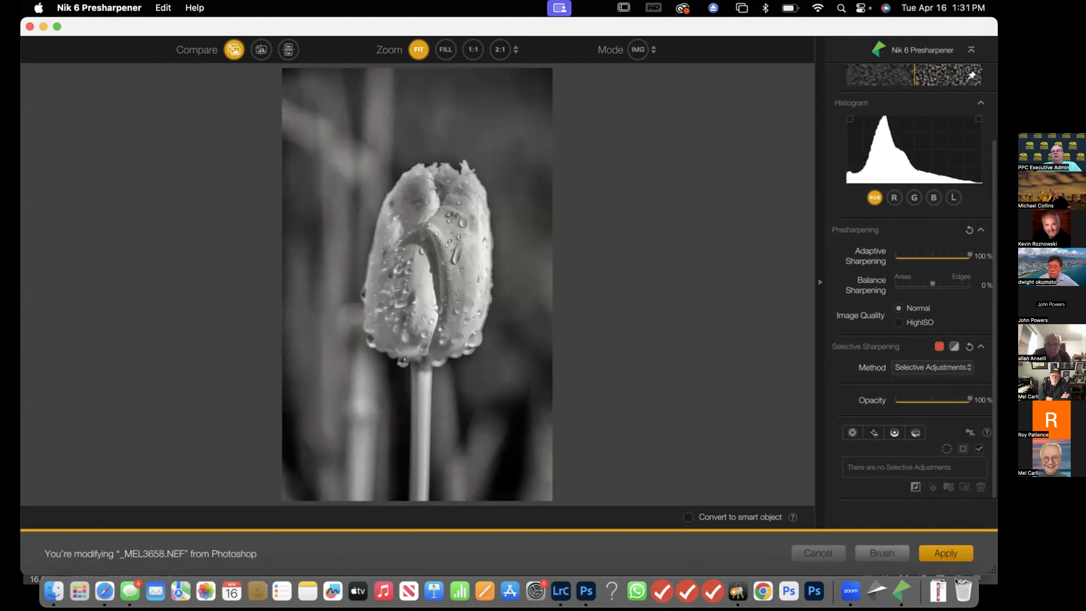
click(946, 552)
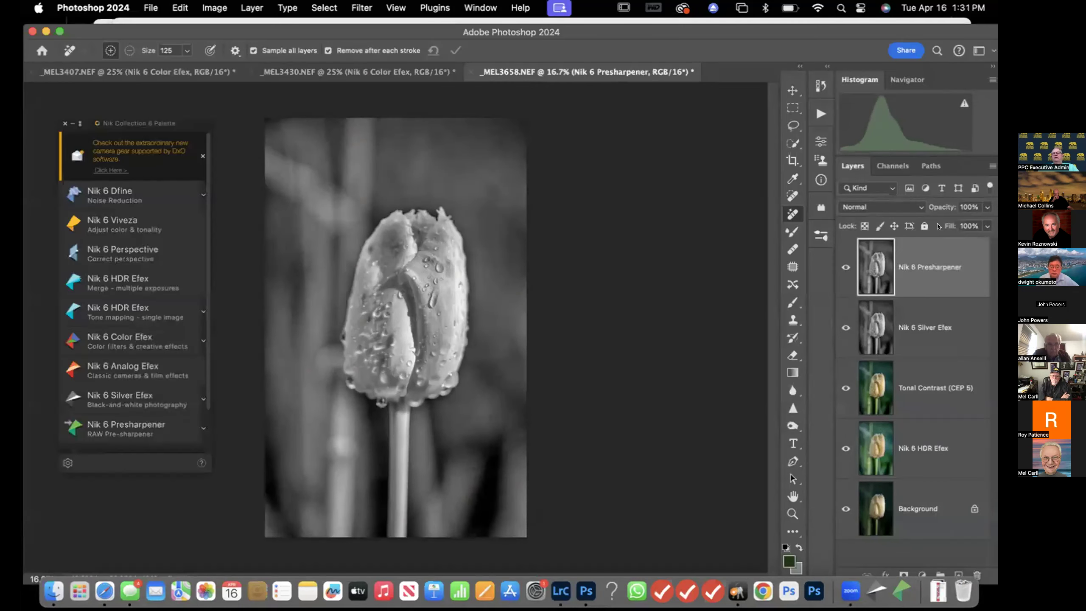
Toggle the Nik 6 Presharpener layer's visibility to compare the sharpened and unsharpened tulip
click(846, 267)
click(843, 268)
click(843, 268)
click(843, 267)
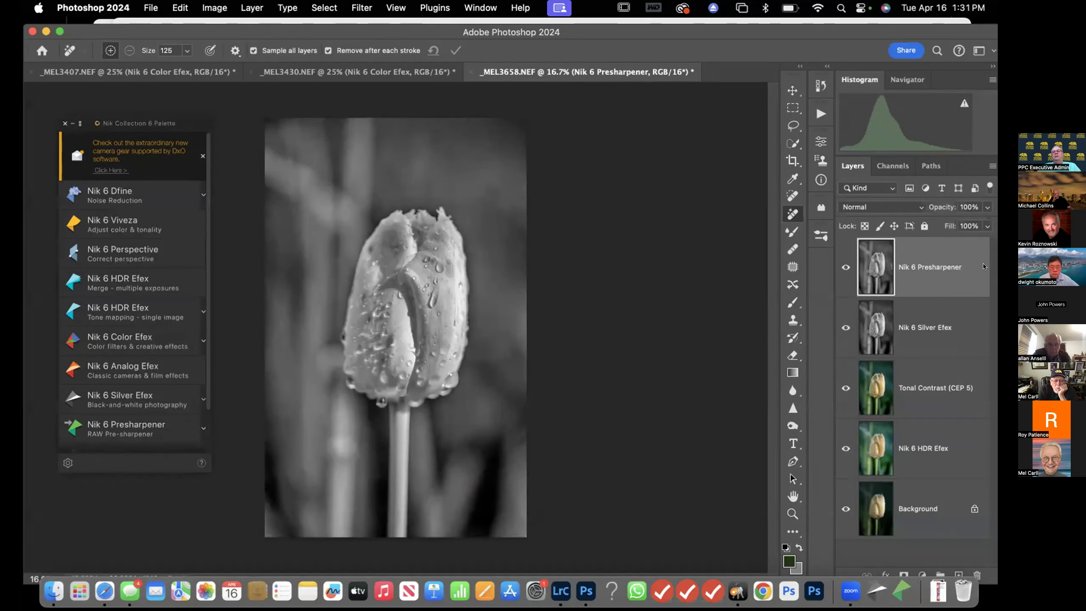
Apply Topaz DeNoise AI with the Standard model to the presharpened layer
click(354, 8)
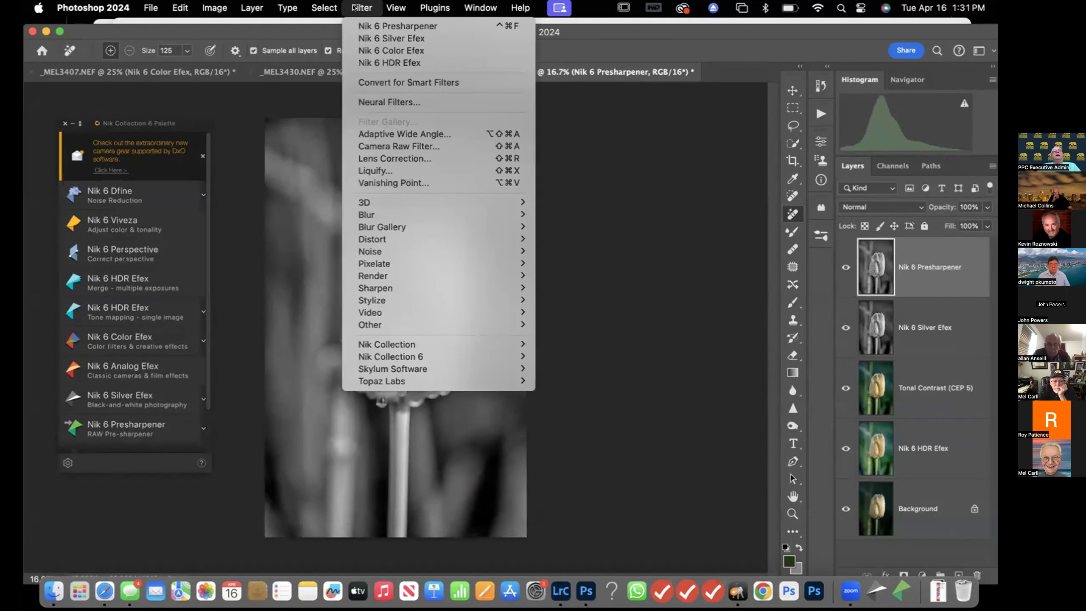
mouse_move(524, 383)
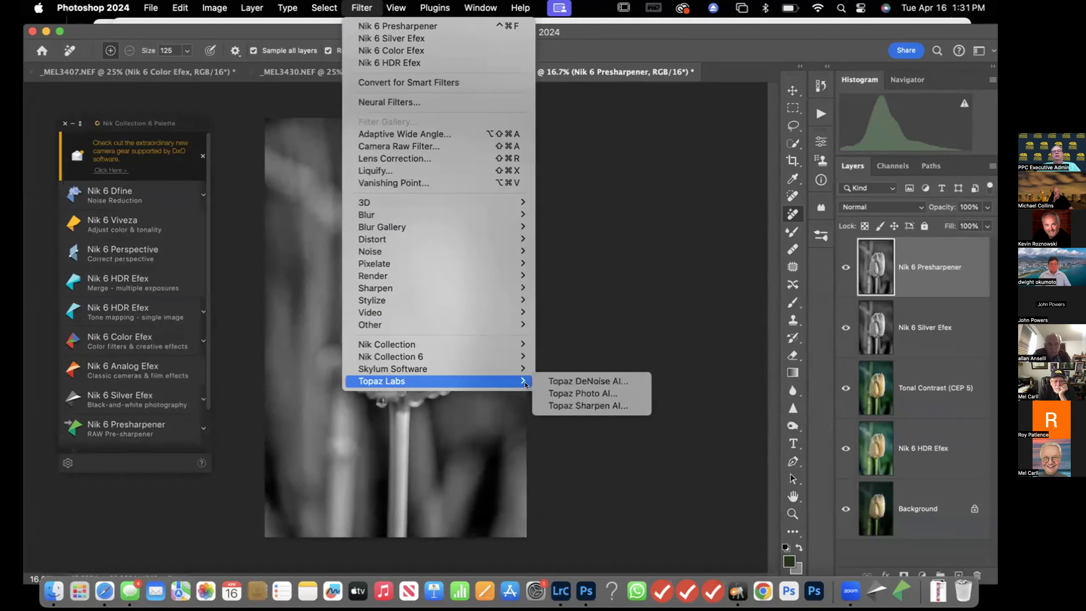
click(576, 380)
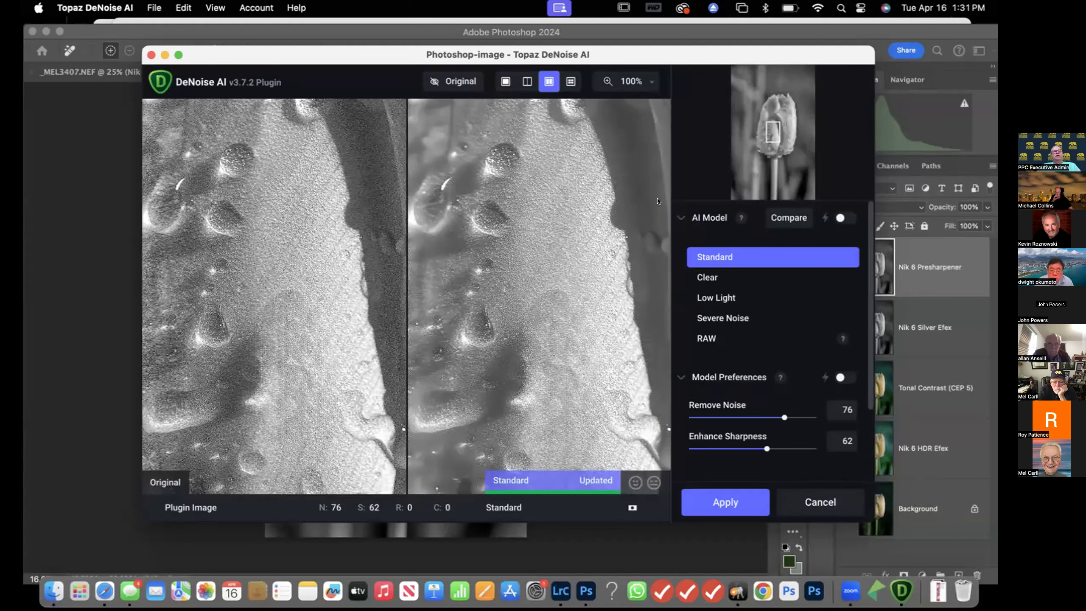
click(745, 501)
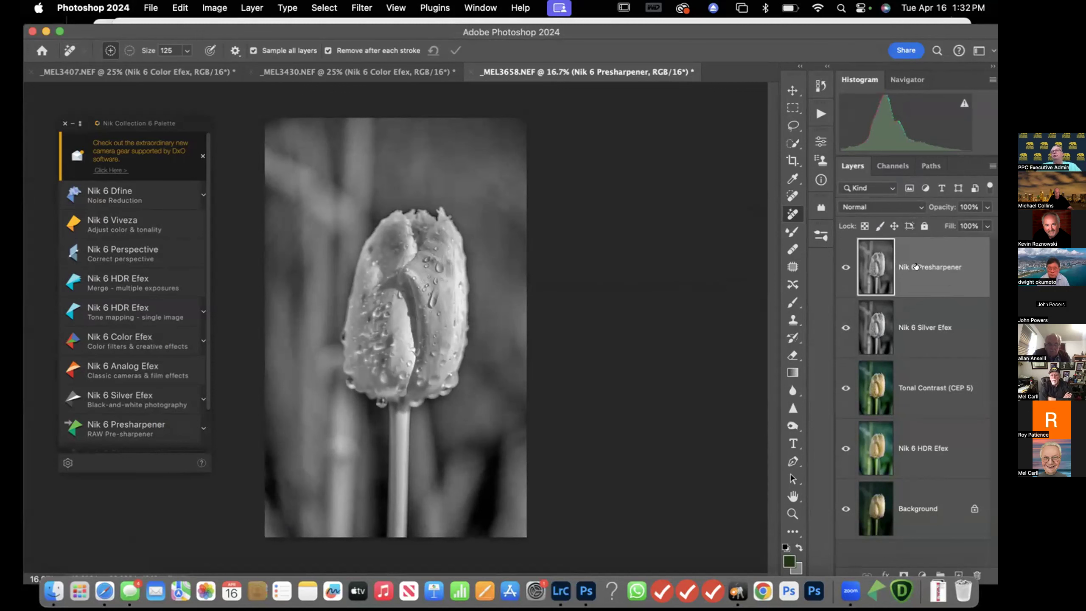
Toggle visibility of the layers in the stack to compare the black-and-white result with the colour versions
click(839, 268)
click(839, 267)
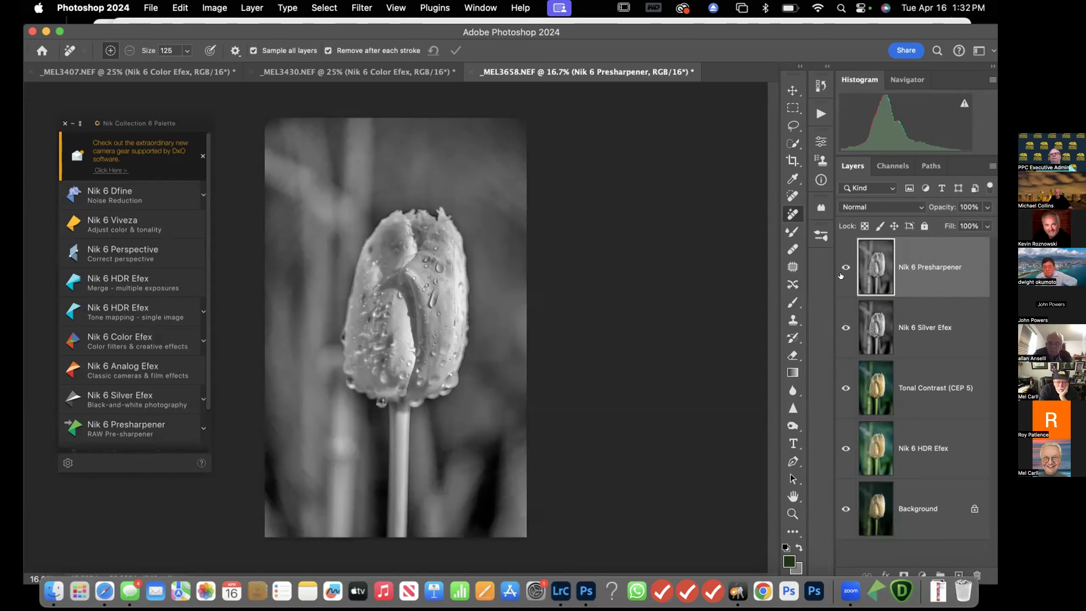
click(846, 387)
click(845, 328)
click(845, 327)
click(846, 447)
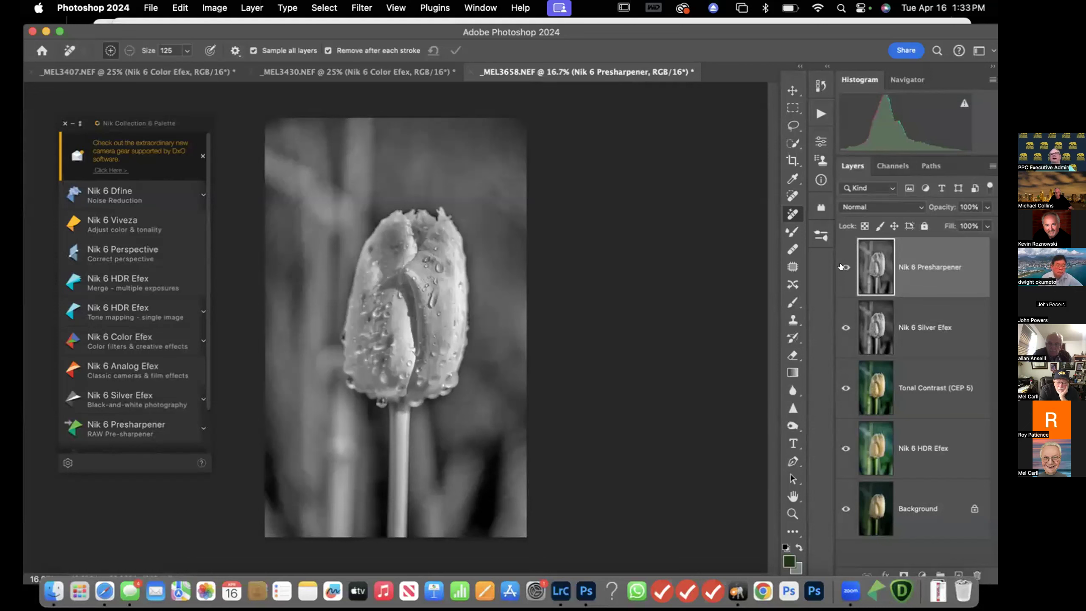
click(844, 266)
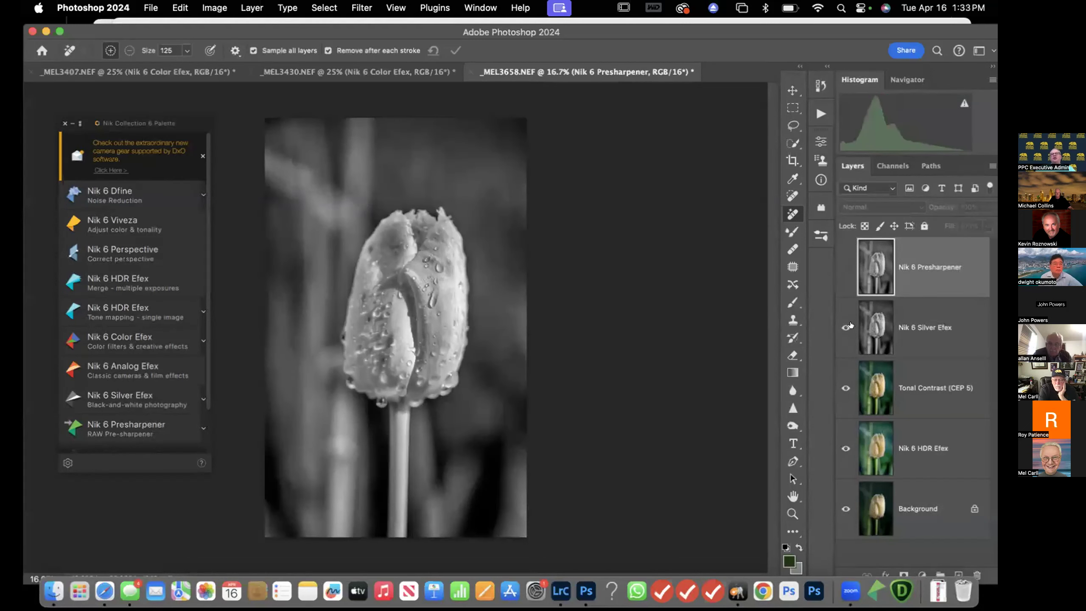
click(845, 327)
click(846, 387)
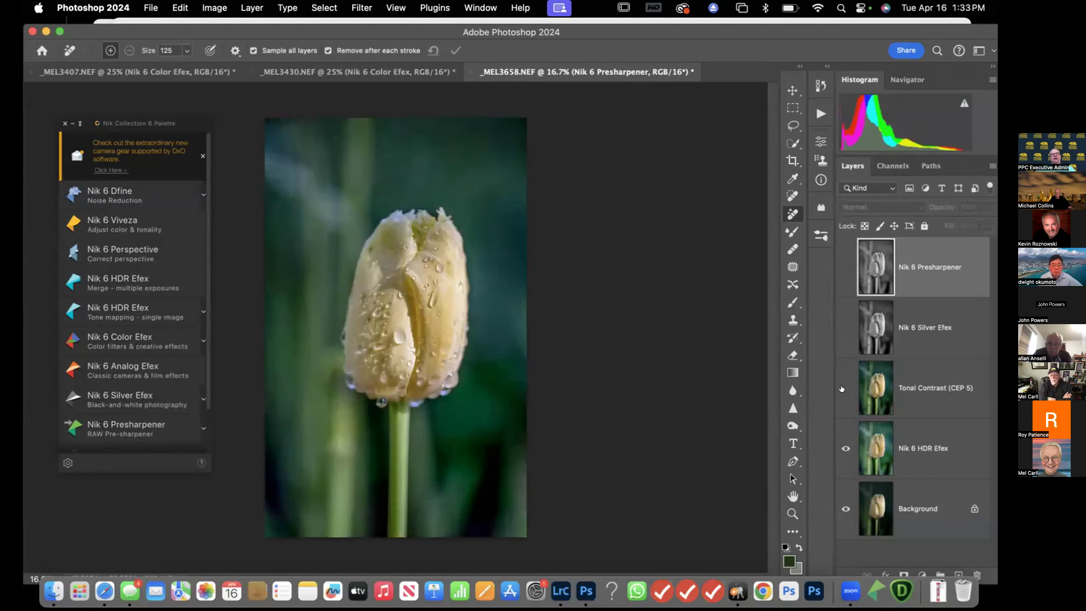
click(844, 267)
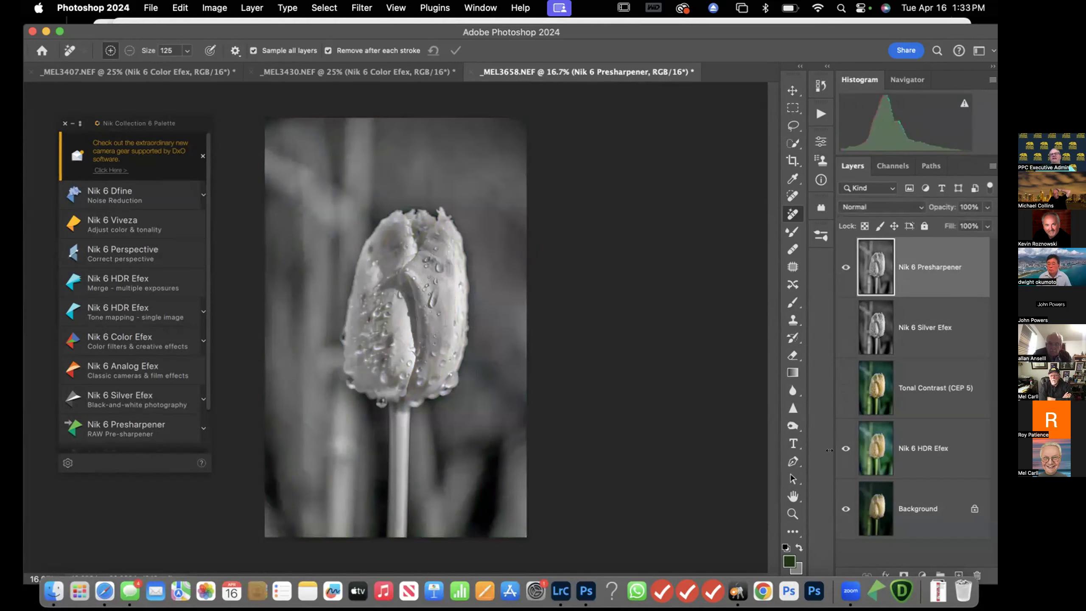
click(844, 326)
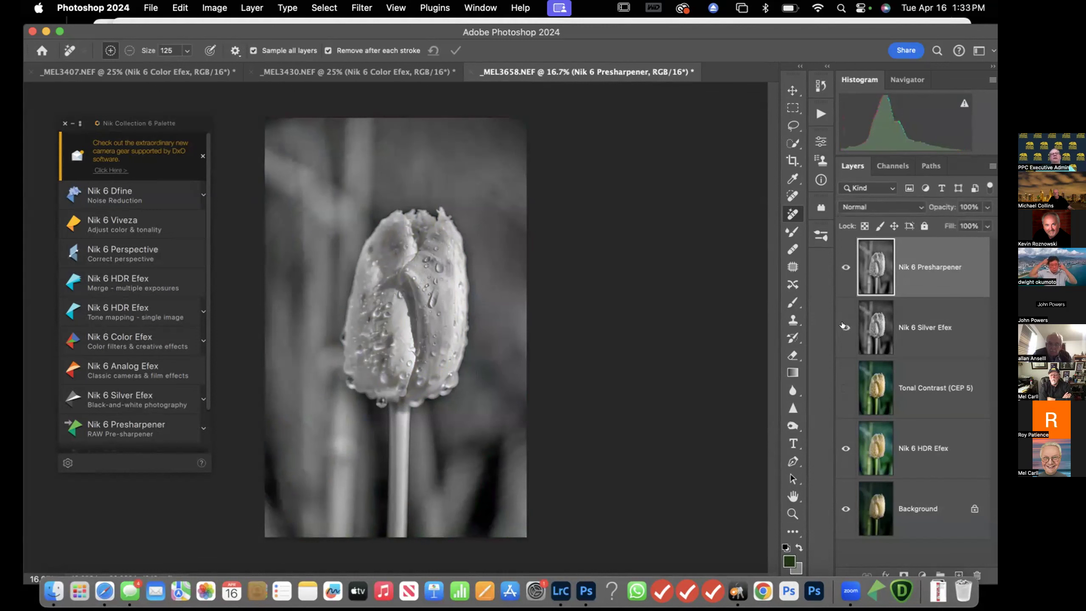
click(845, 388)
click(847, 387)
click(846, 508)
click(849, 509)
click(846, 448)
click(846, 387)
click(845, 327)
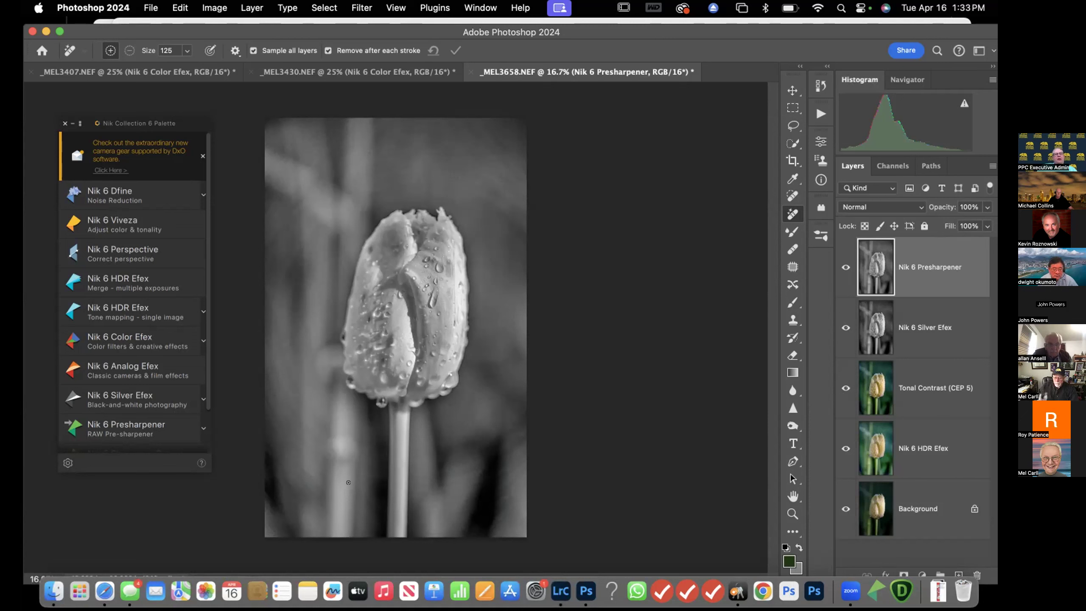
Toggle the Nik 6 Presharpener layer's visibility repeatedly to compare the denoised, sharpened result
click(845, 267)
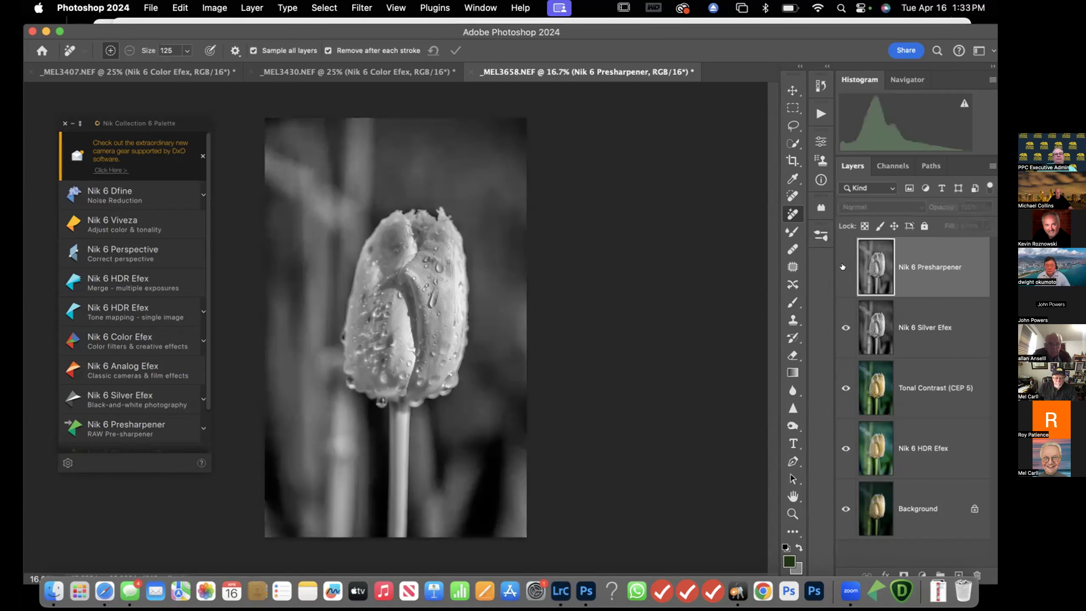
click(844, 267)
click(844, 266)
click(845, 267)
click(845, 267)
click(845, 267)
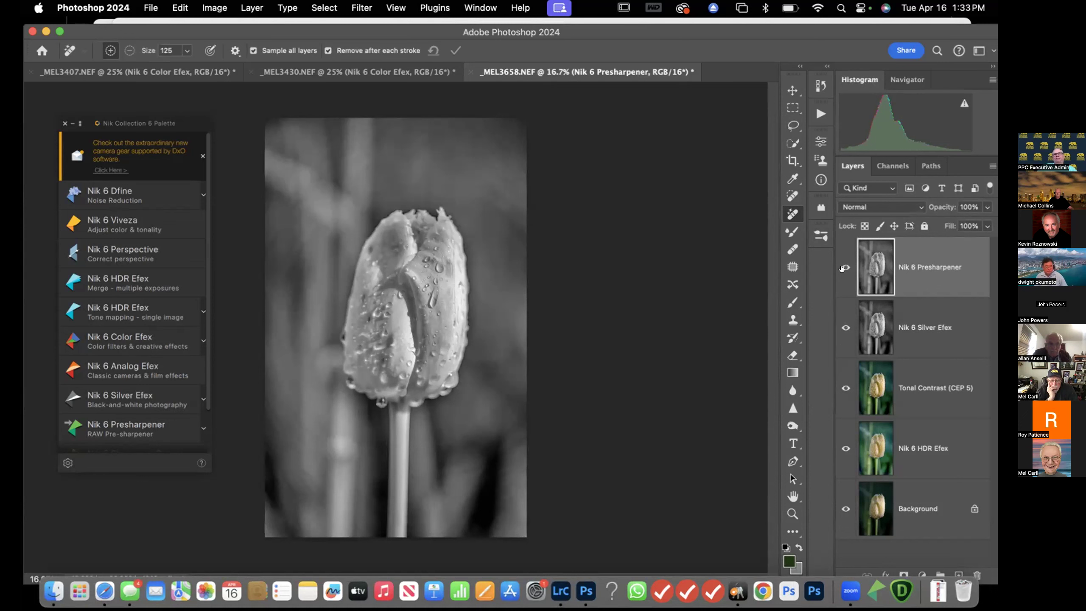
click(844, 267)
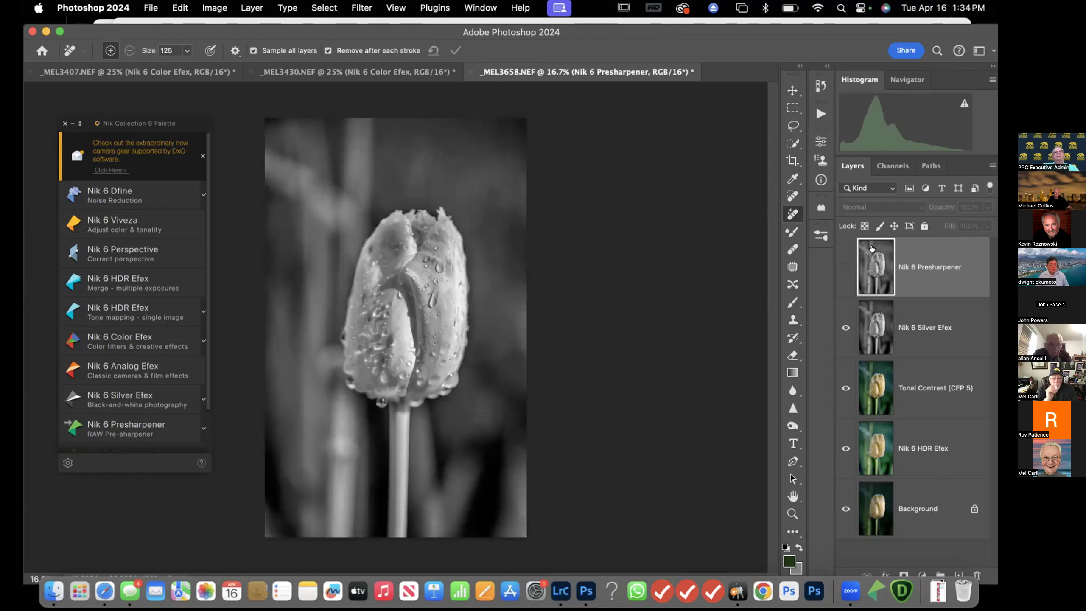
click(846, 267)
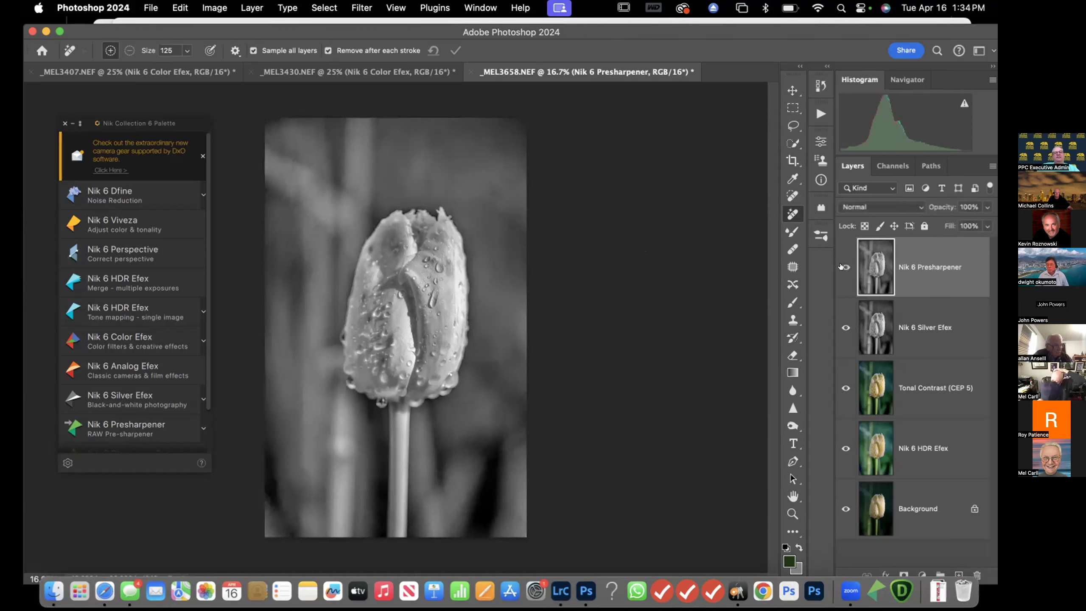